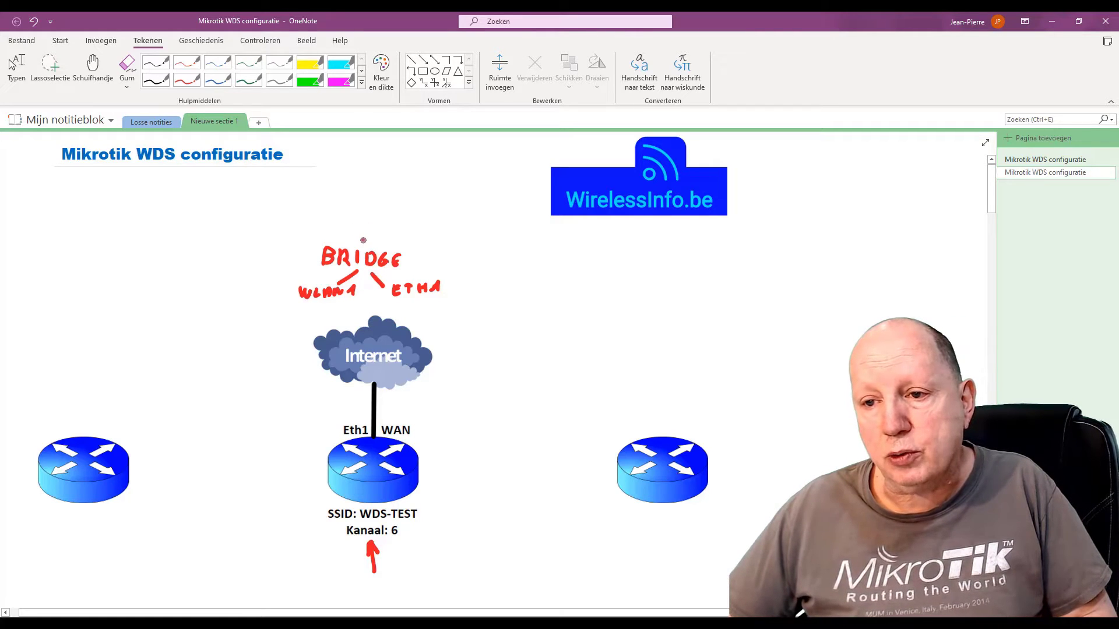
In red ink, draw a connector from BRIDGE, write 'DHCP-client' beside it and add a small box
drag(361, 220, 316, 221)
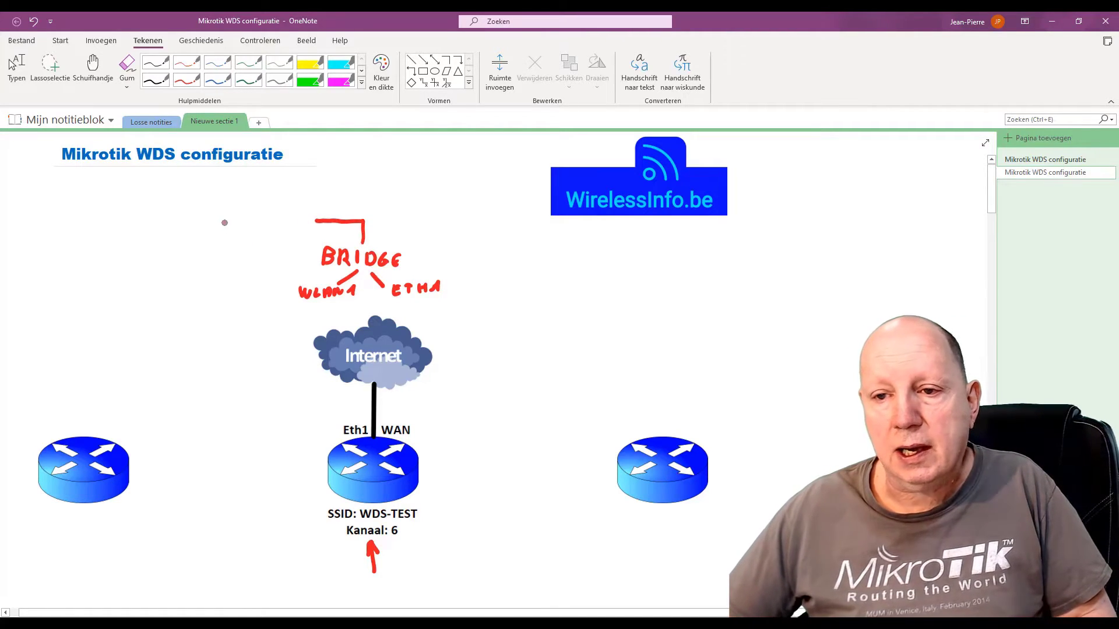
drag(214, 216, 274, 225)
drag(279, 211, 304, 221)
drag(293, 211, 293, 211)
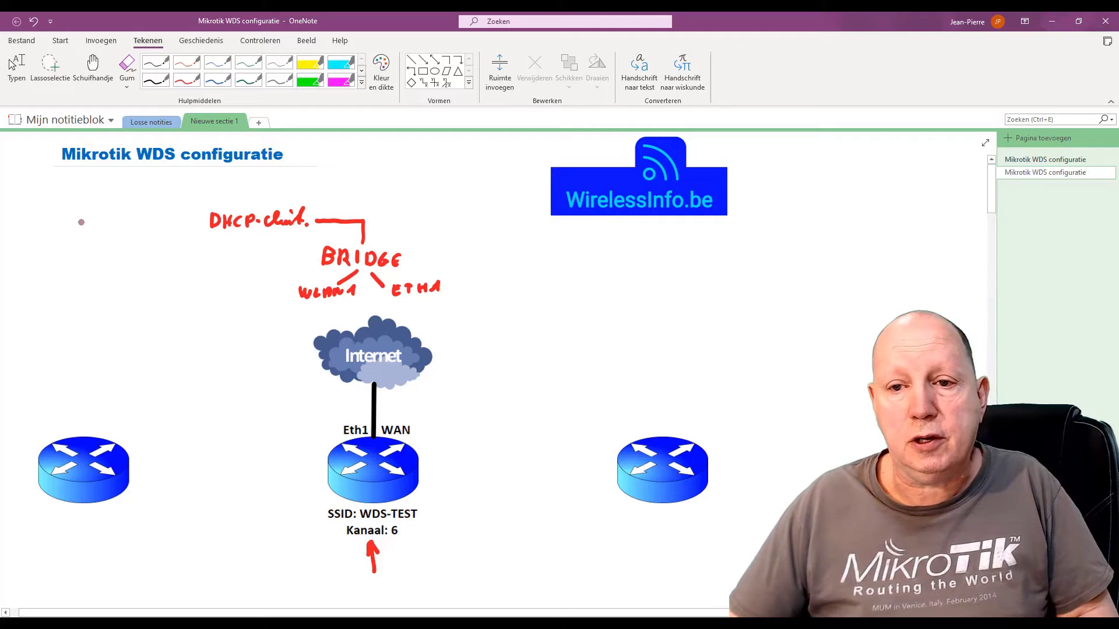
mouse_move(100, 211)
mouse_down()
mouse_move(139, 208)
mouse_move(137, 234)
mouse_move(101, 229)
mouse_up()
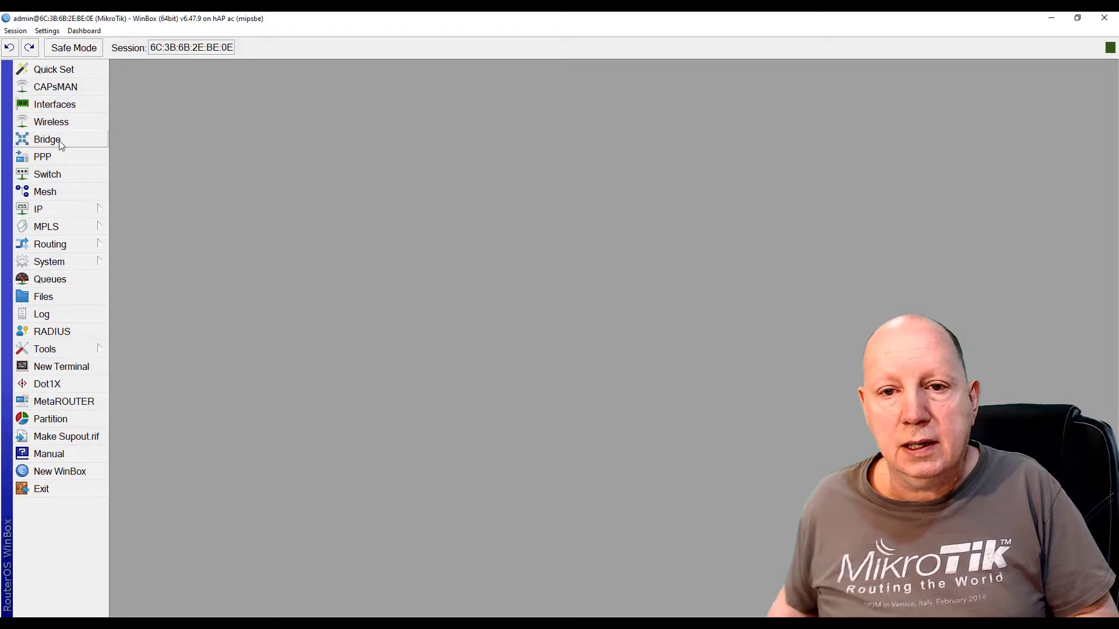
Create a new bridge named bridge-WDS
click(40, 143)
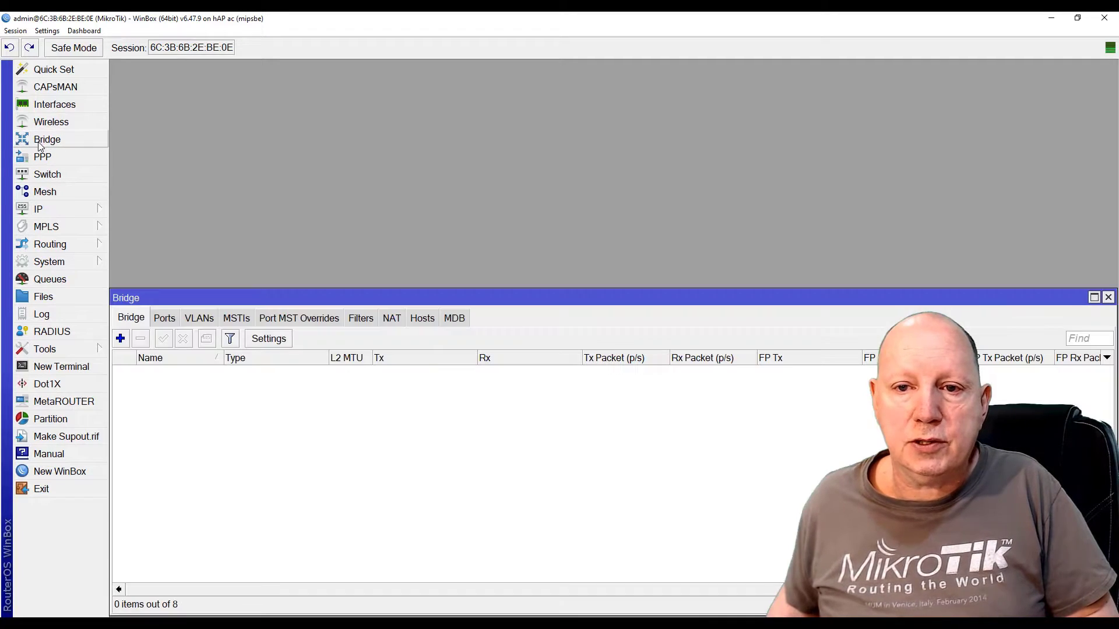
click(121, 339)
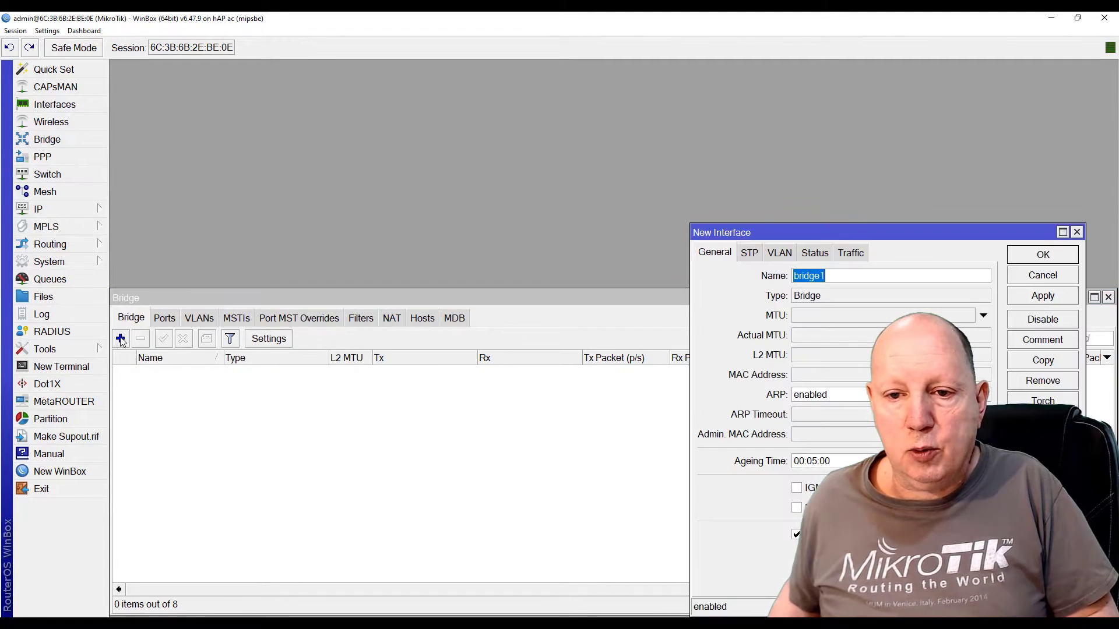
drag(825, 235, 358, 129)
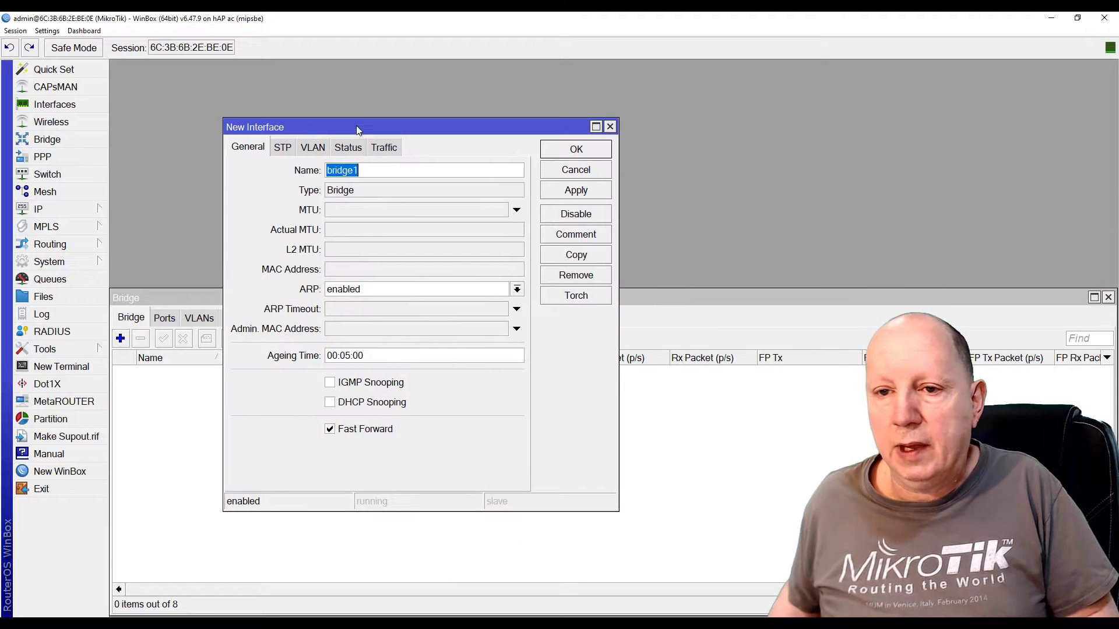
click(388, 175)
key(Left)
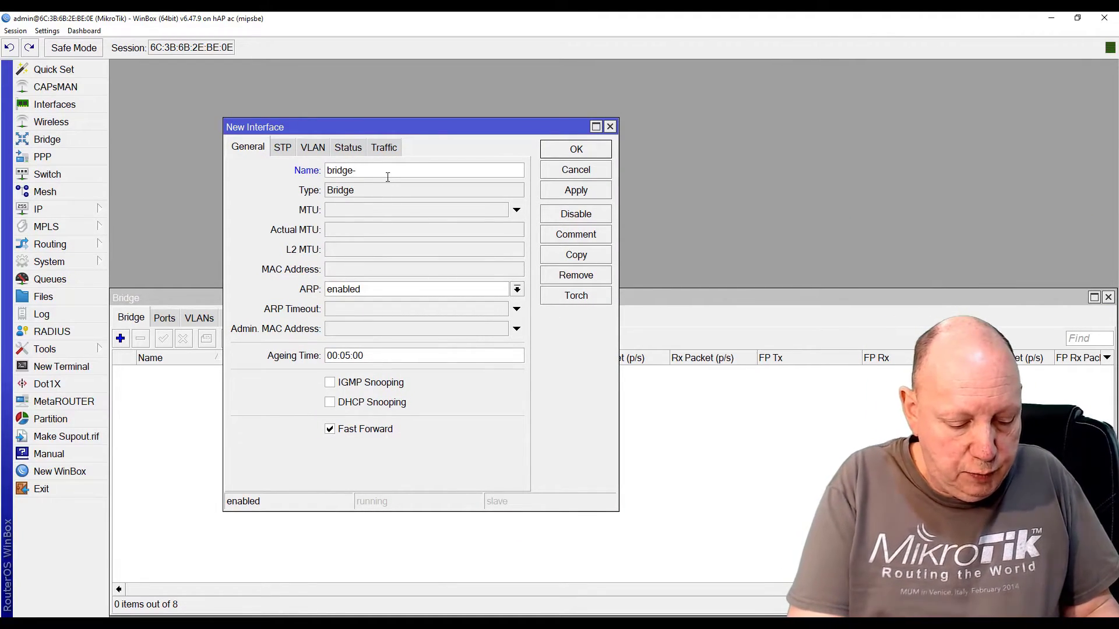
text(-WDS)
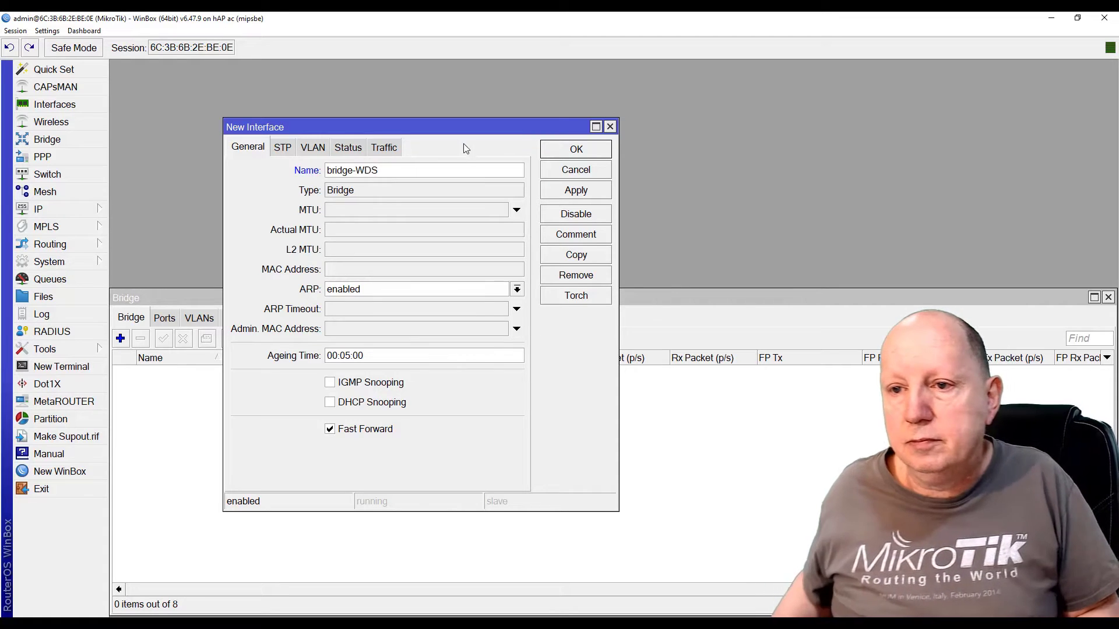
click(591, 153)
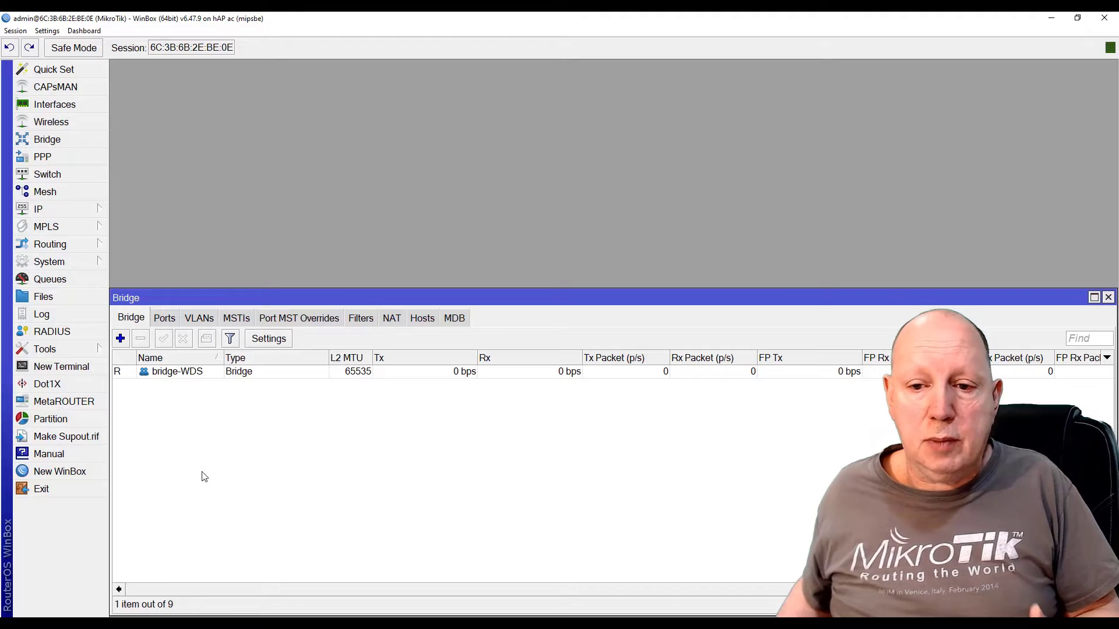
Add ether1 and wlan1 as ports of bridge-WDS, then close the Bridge window
click(163, 318)
click(121, 339)
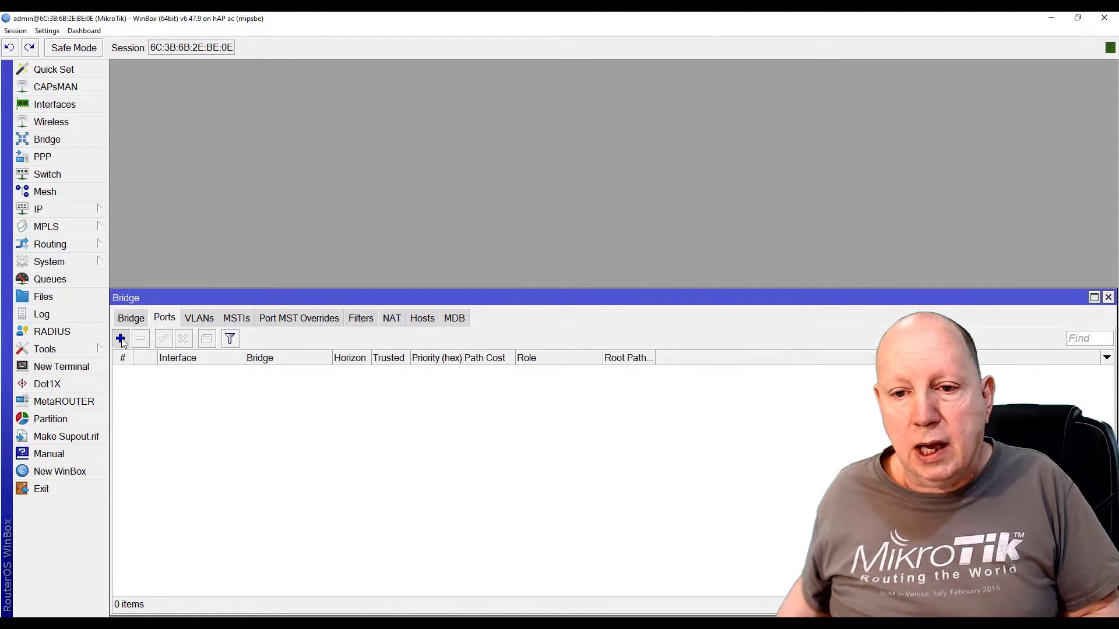
drag(809, 291, 342, 207)
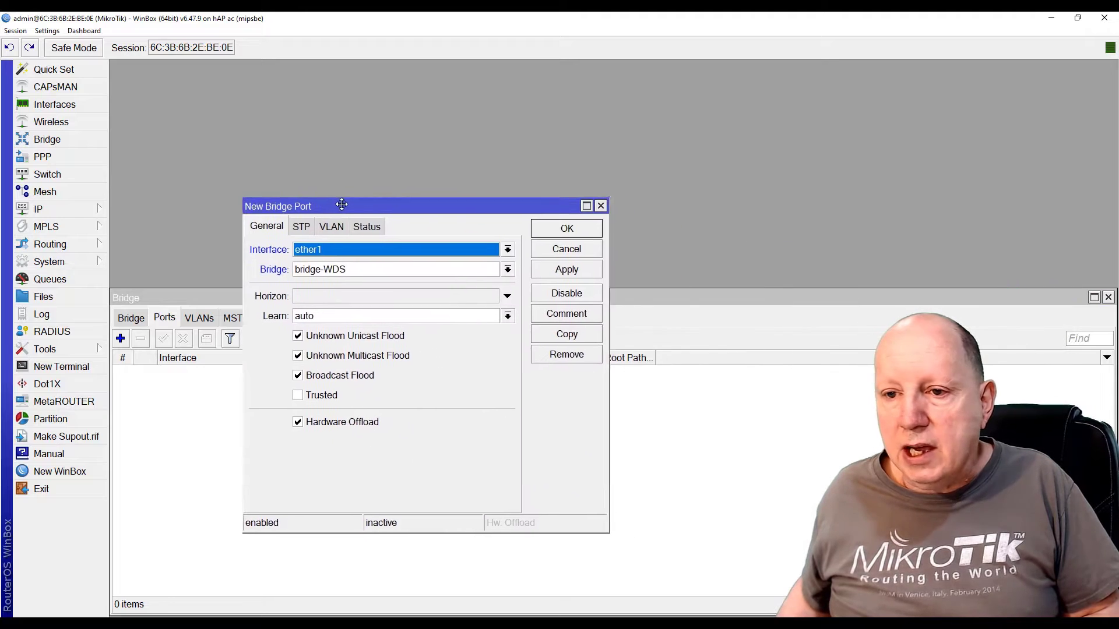
click(585, 232)
click(121, 338)
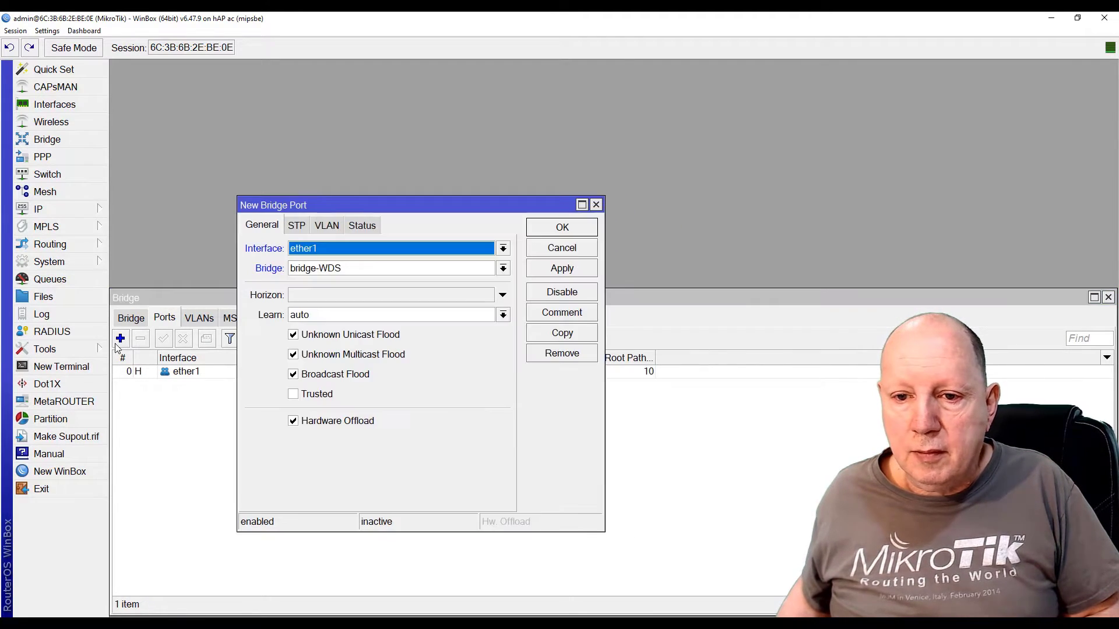
click(503, 248)
click(301, 382)
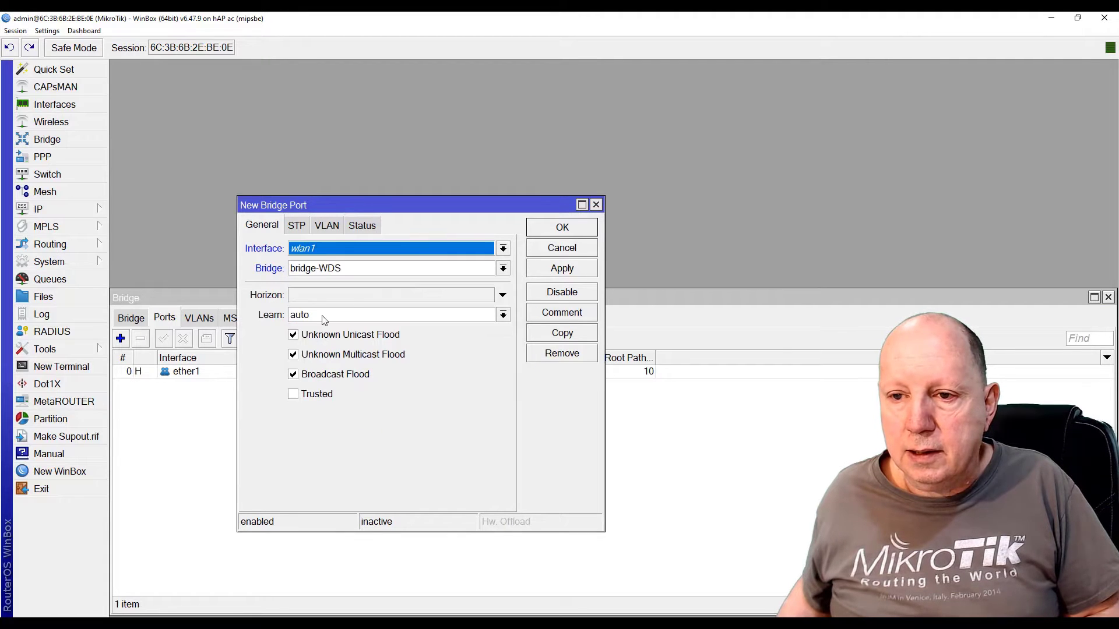
click(554, 271)
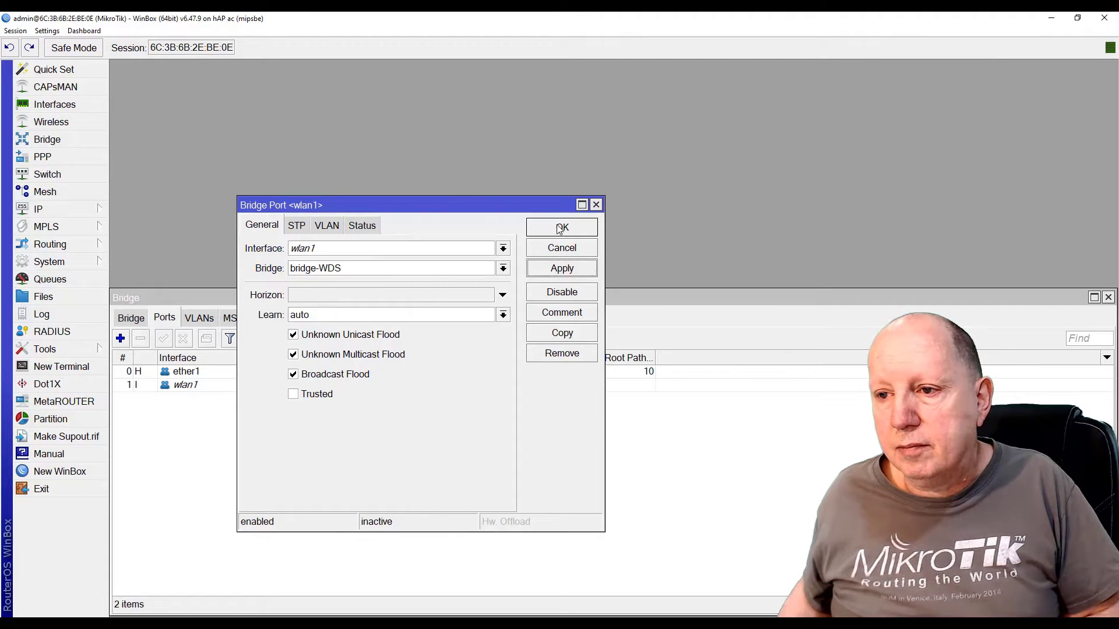
click(559, 228)
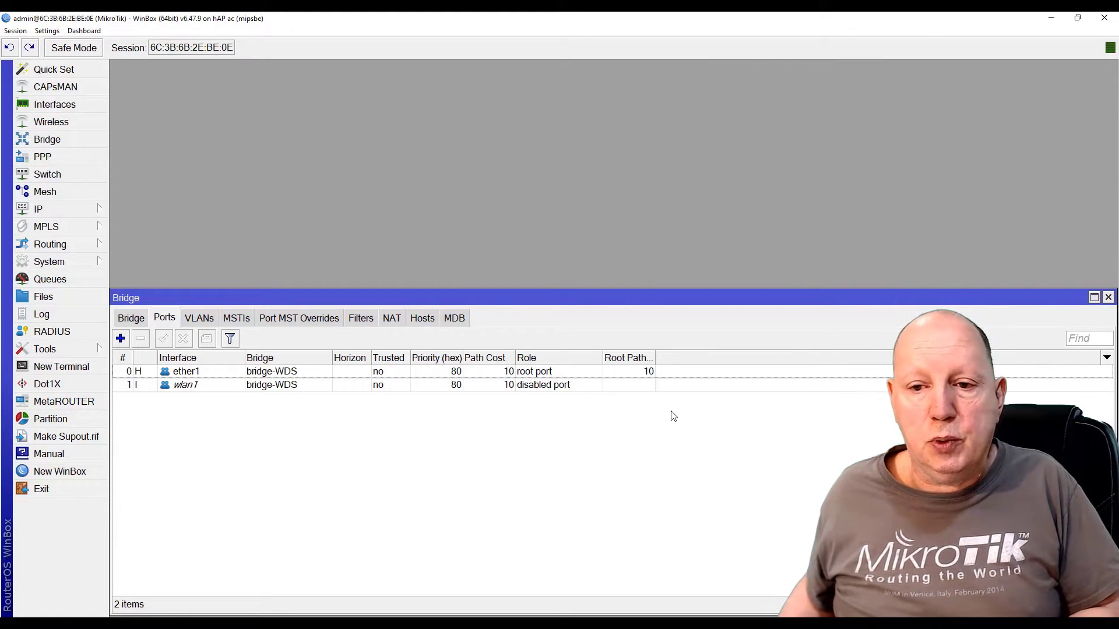
click(1108, 297)
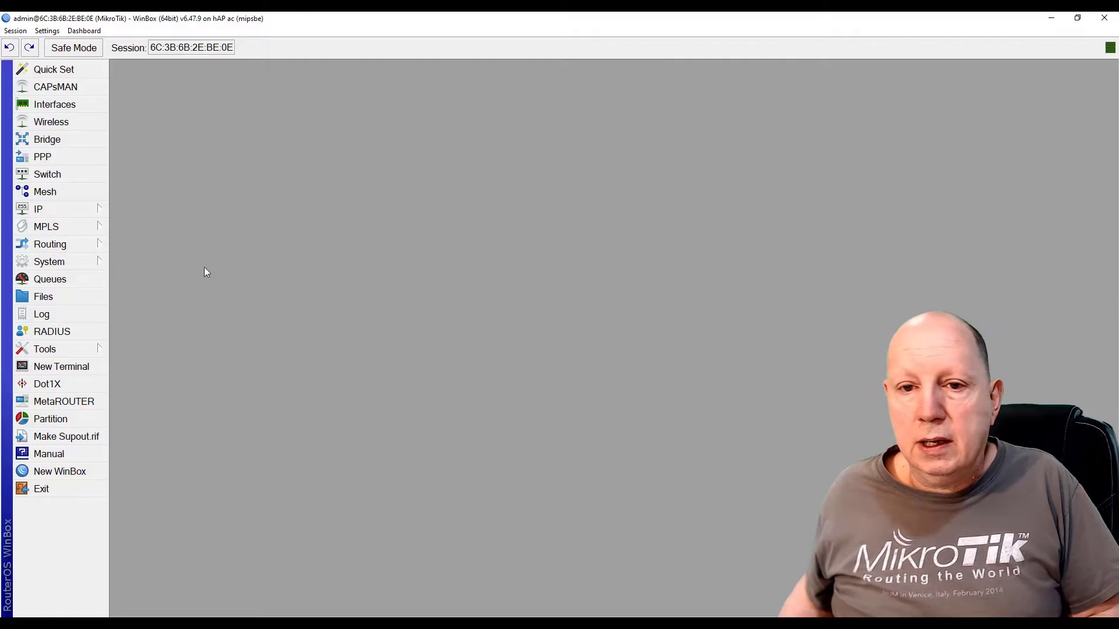
Add and enable a DHCP client on bridge-WDS so it binds 172.16.1.254/24, then close the window
click(42, 210)
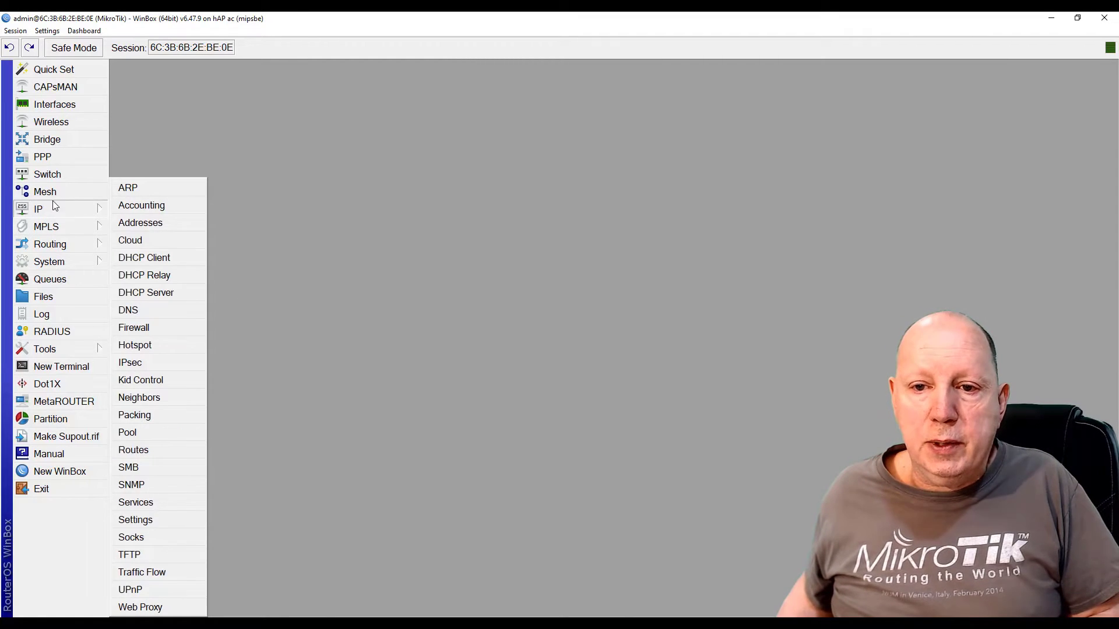
click(146, 258)
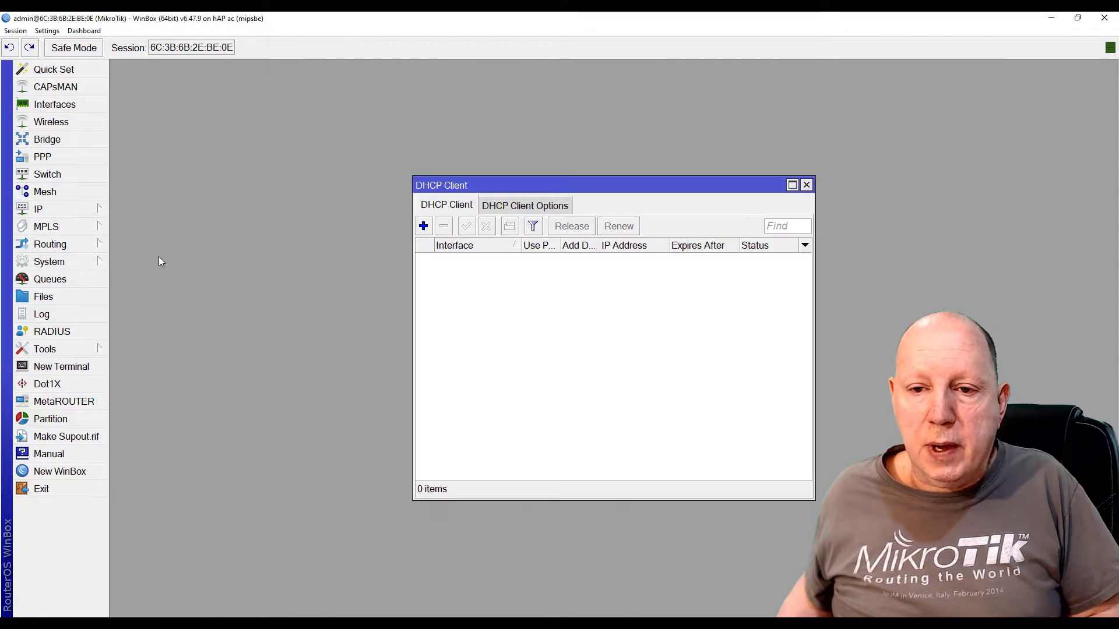
click(424, 227)
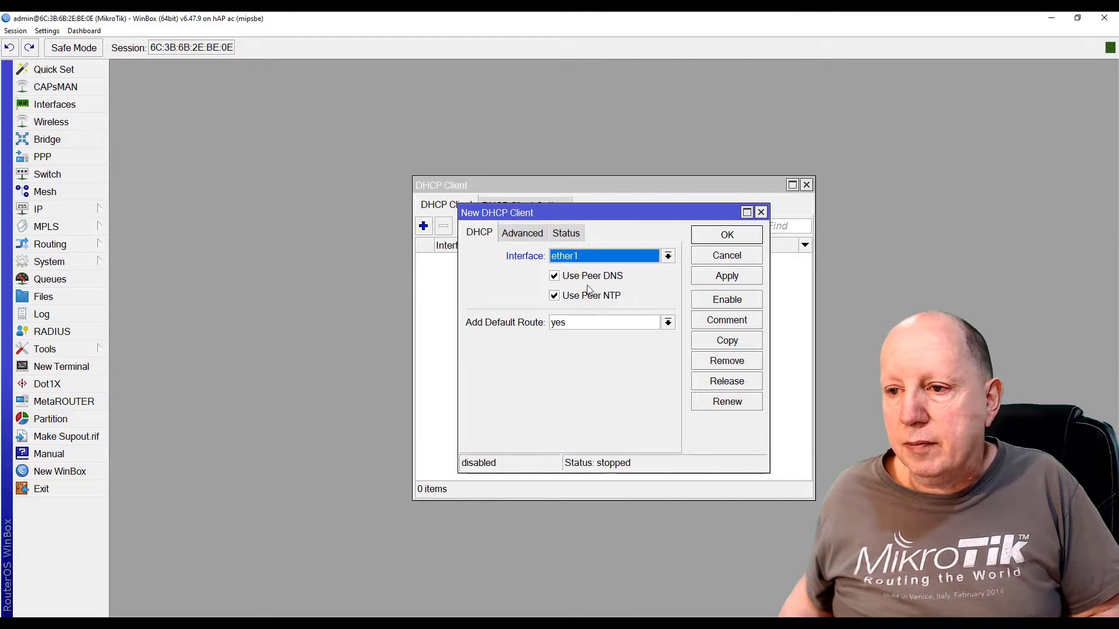
click(668, 256)
click(615, 272)
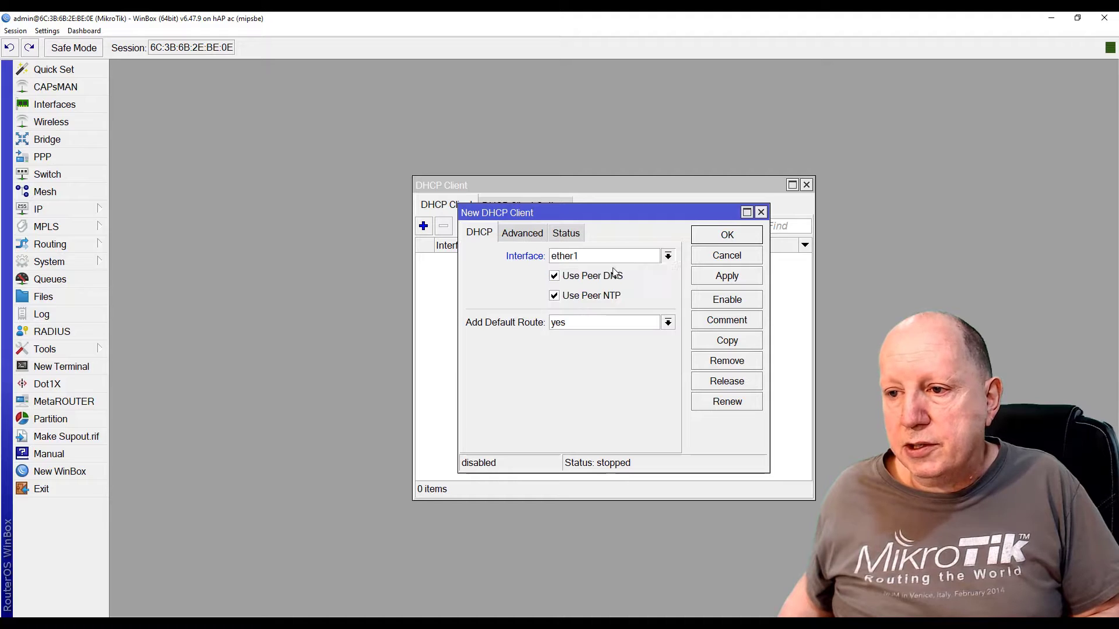
click(727, 235)
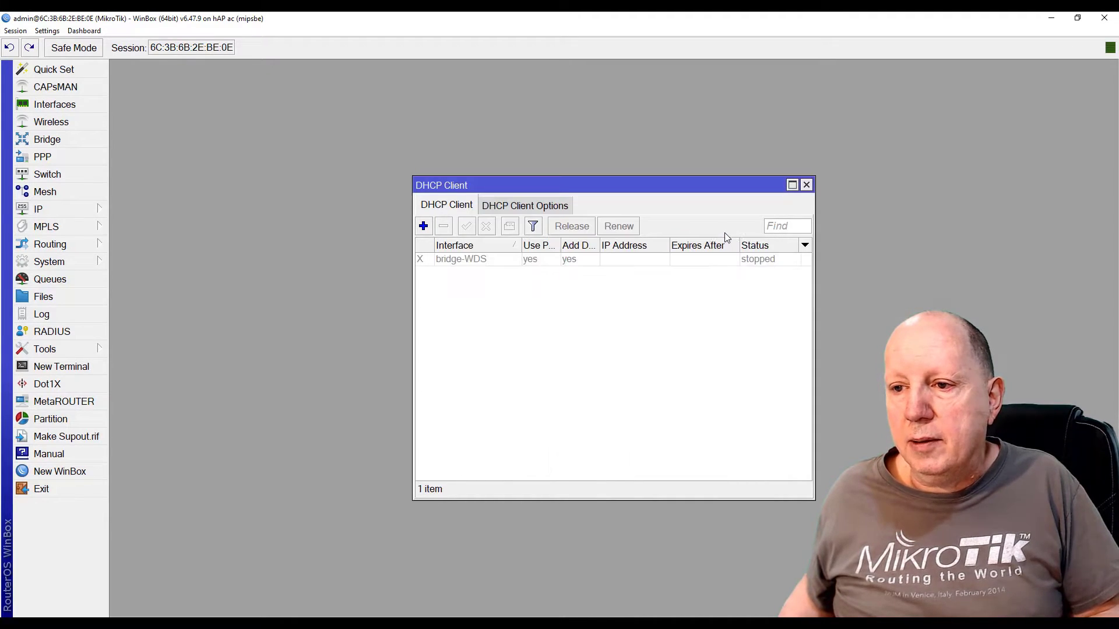
click(464, 267)
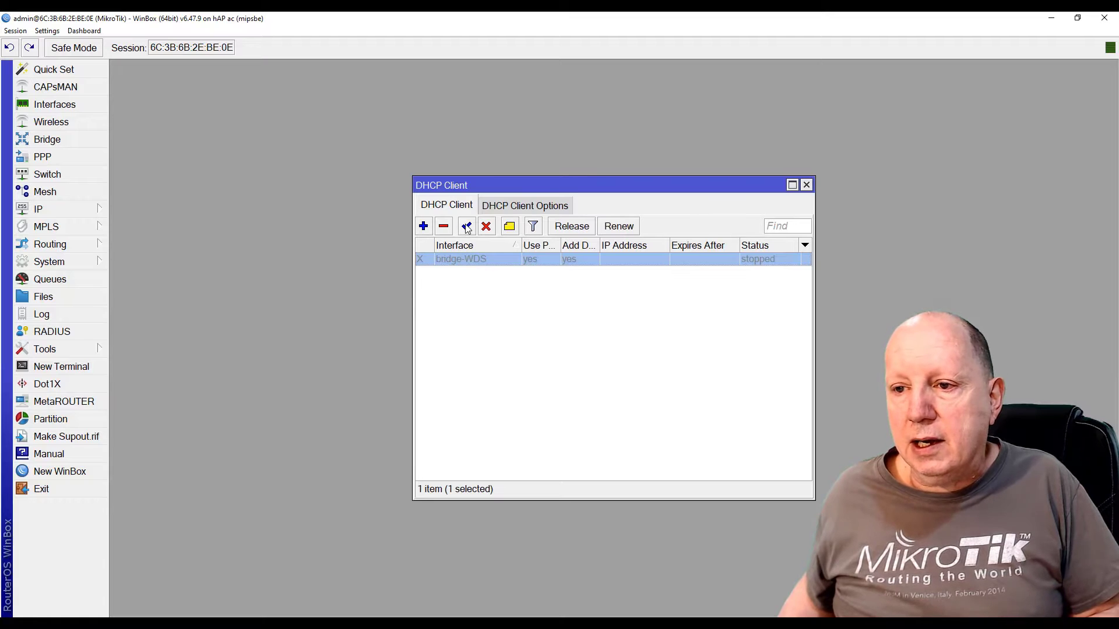
click(467, 226)
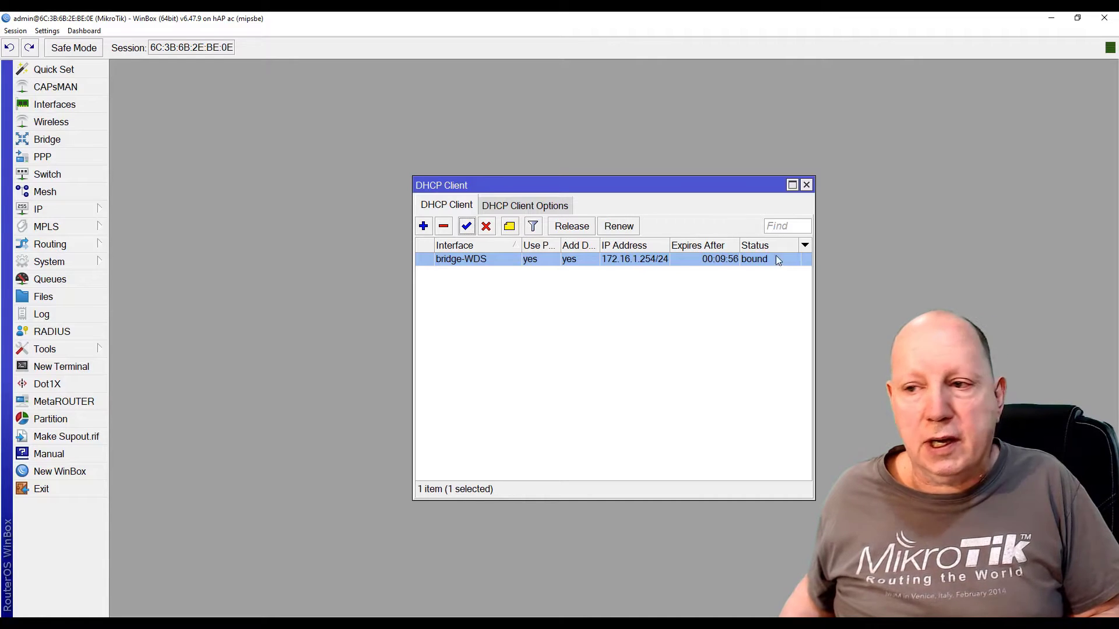
click(806, 185)
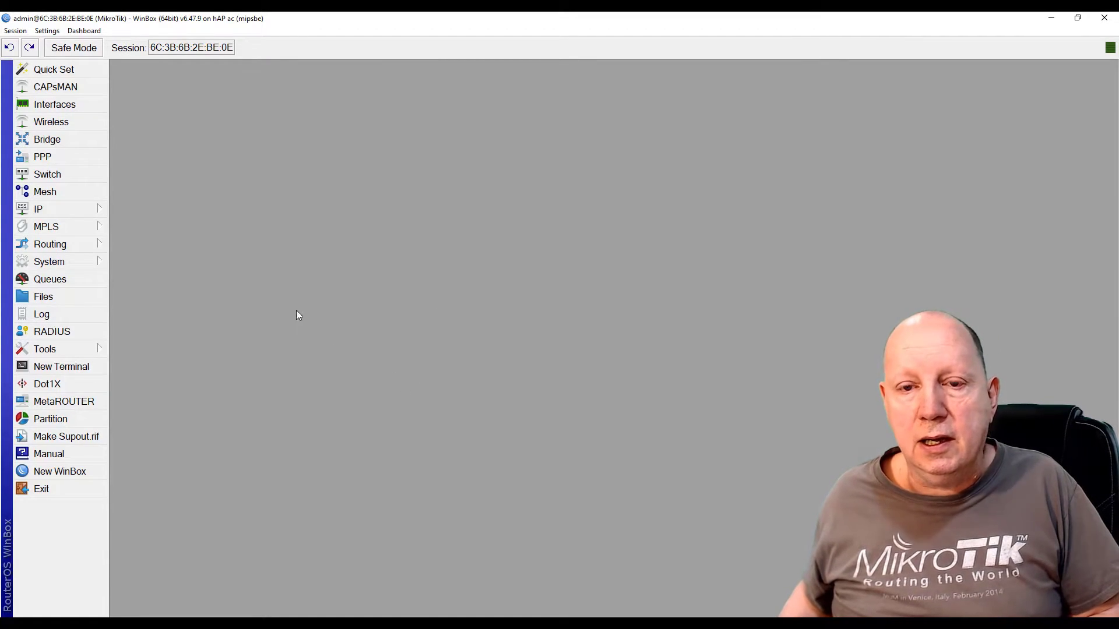
Create a new security profile named profile-wds using dynamic keys mode
click(58, 123)
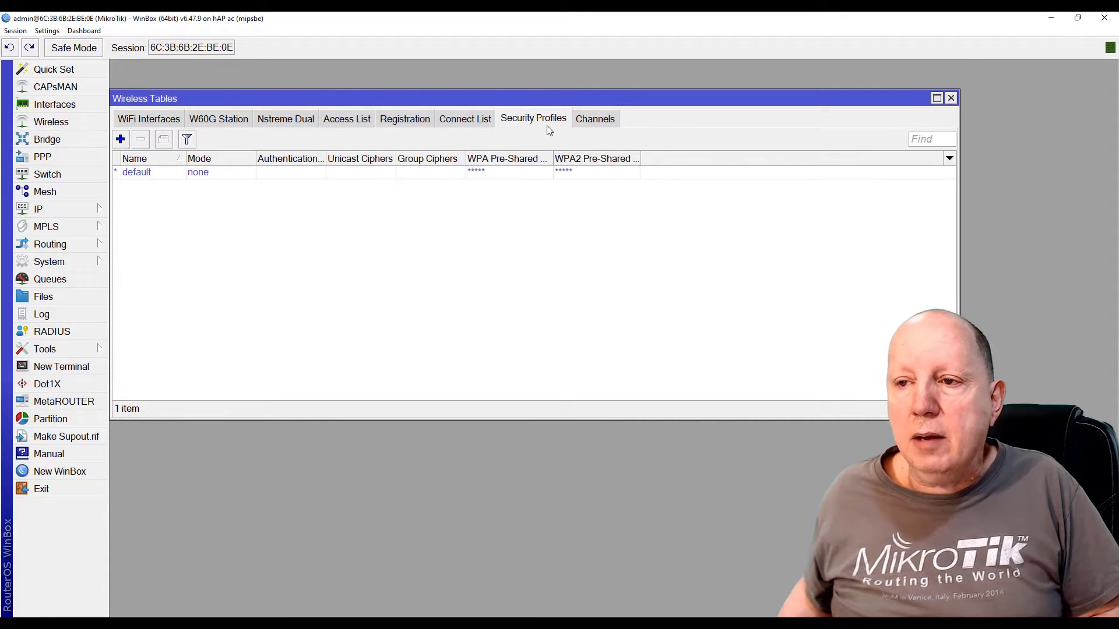
click(121, 140)
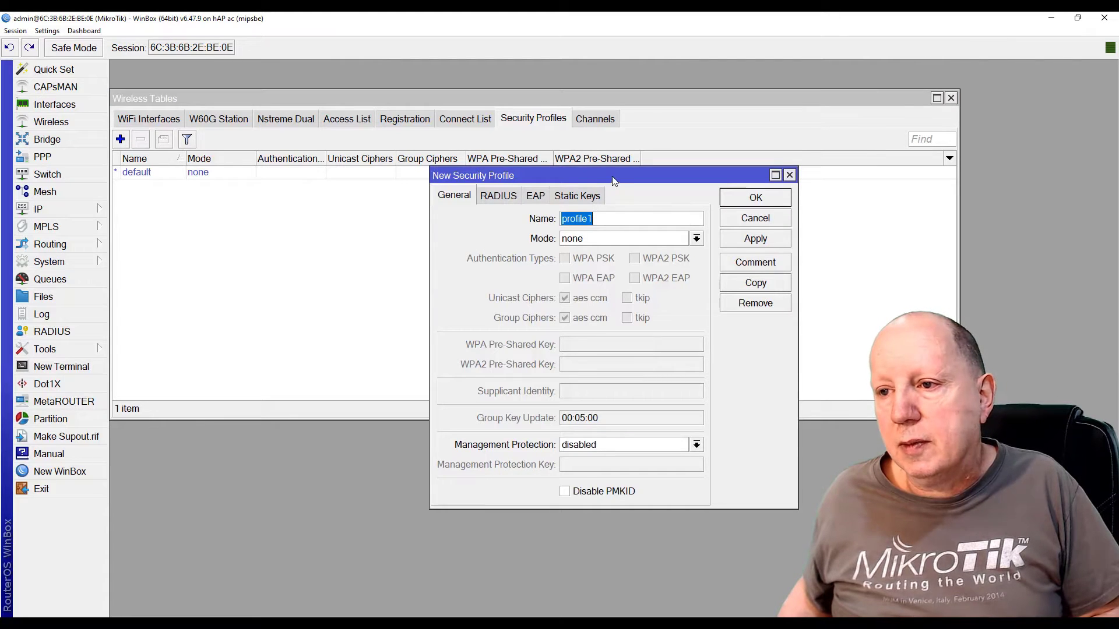
drag(610, 174, 382, 154)
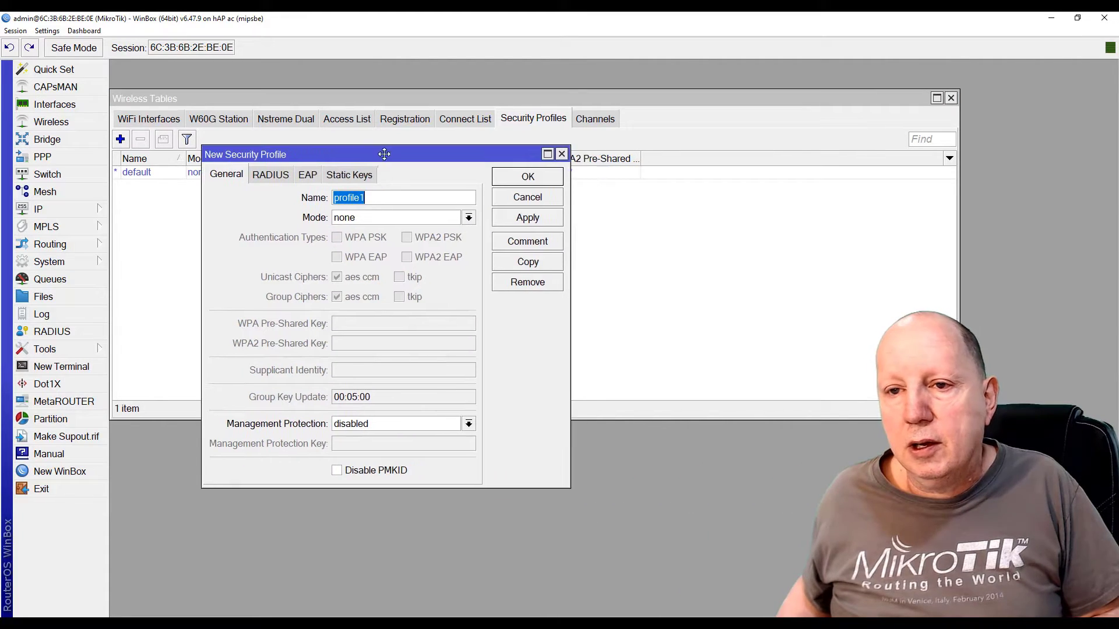
click(384, 198)
key(BackSpace)
text(-)
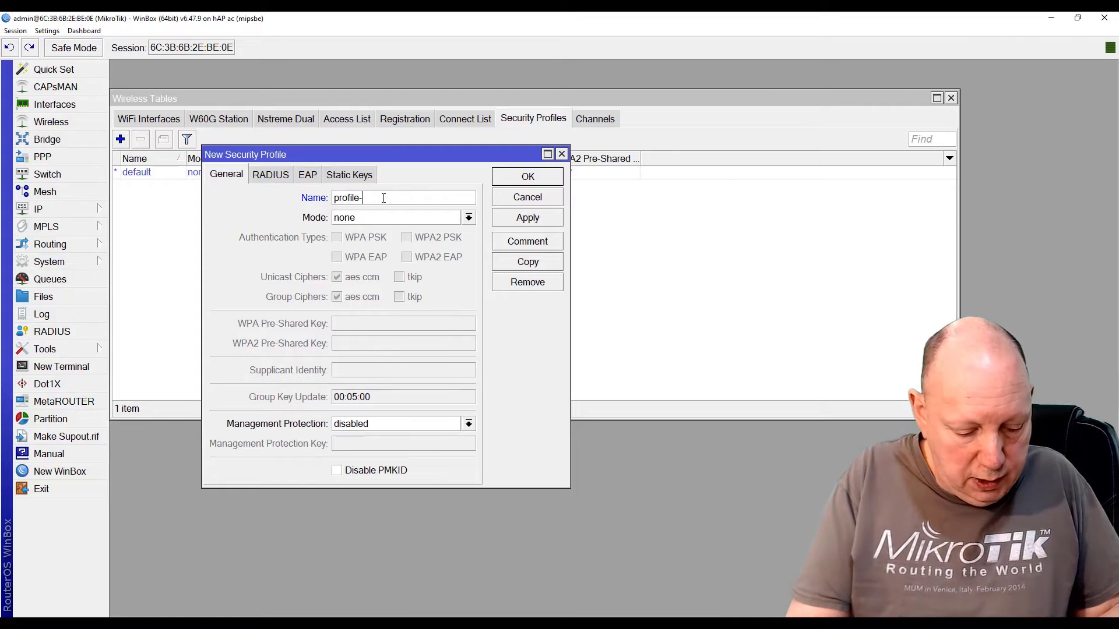
text(wds)
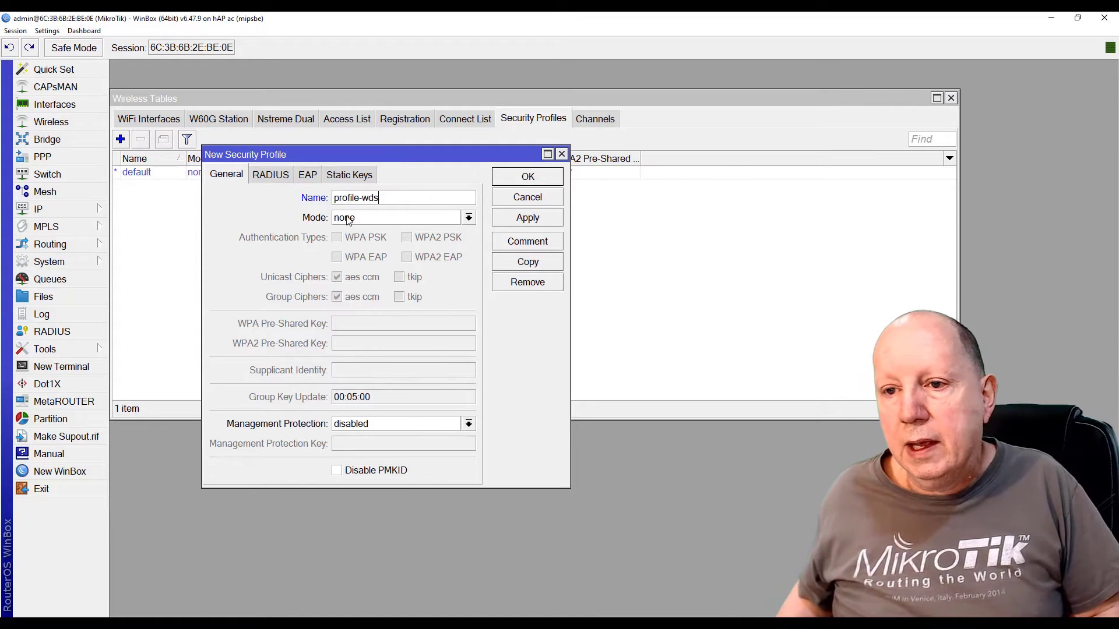
click(362, 222)
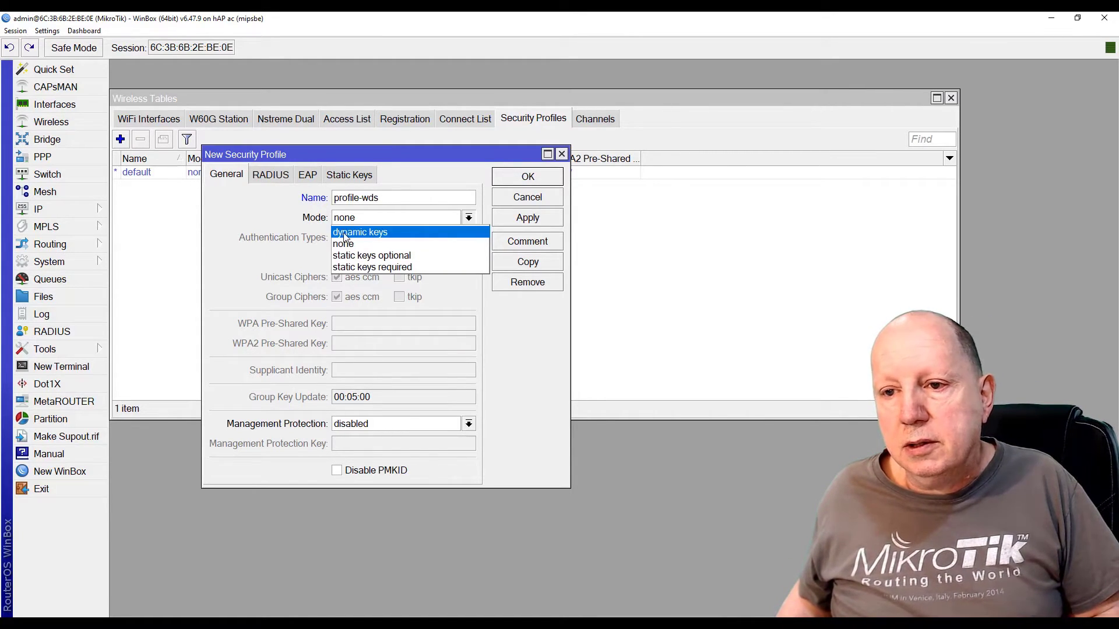
click(351, 233)
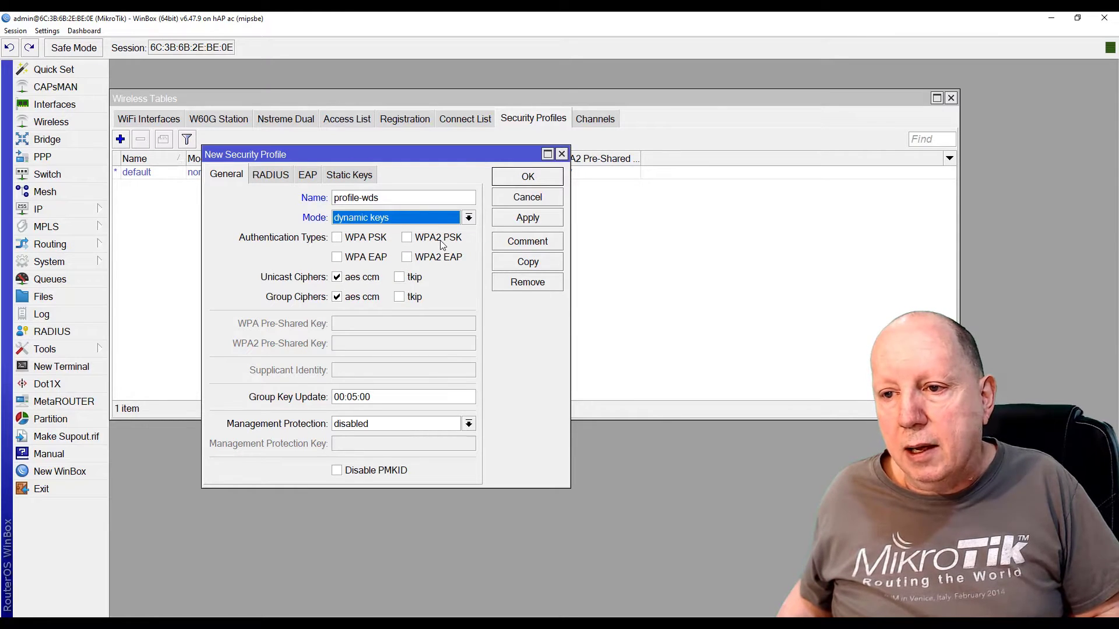
Enable WPA2 PSK on profile-wds, enter the pre-shared key, and save the profile
click(407, 239)
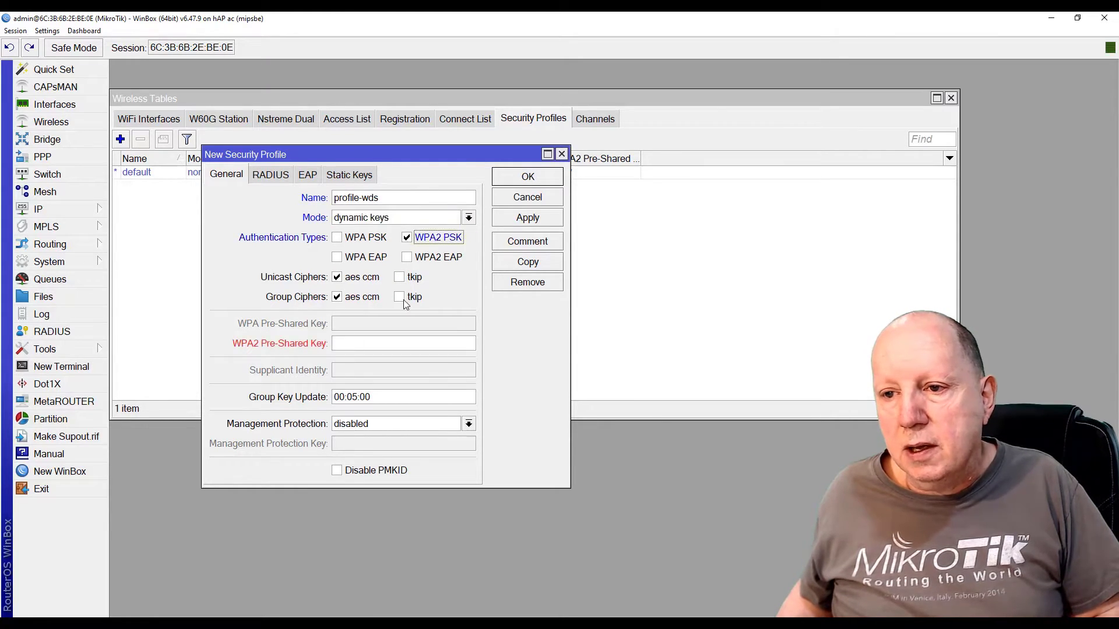
click(344, 340)
text(*****)
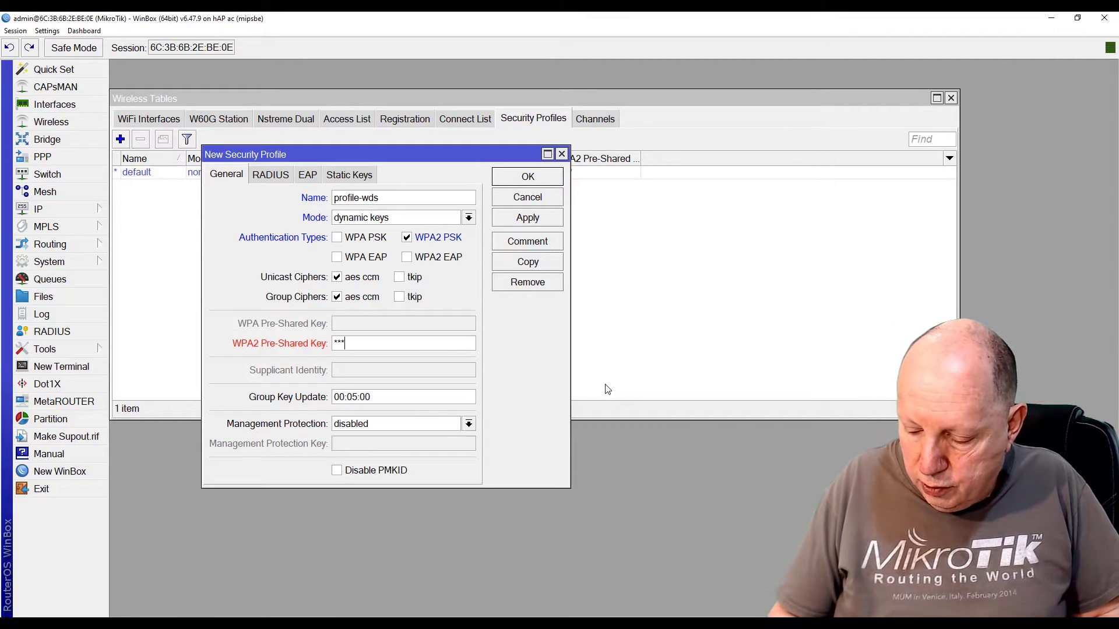
text(***)
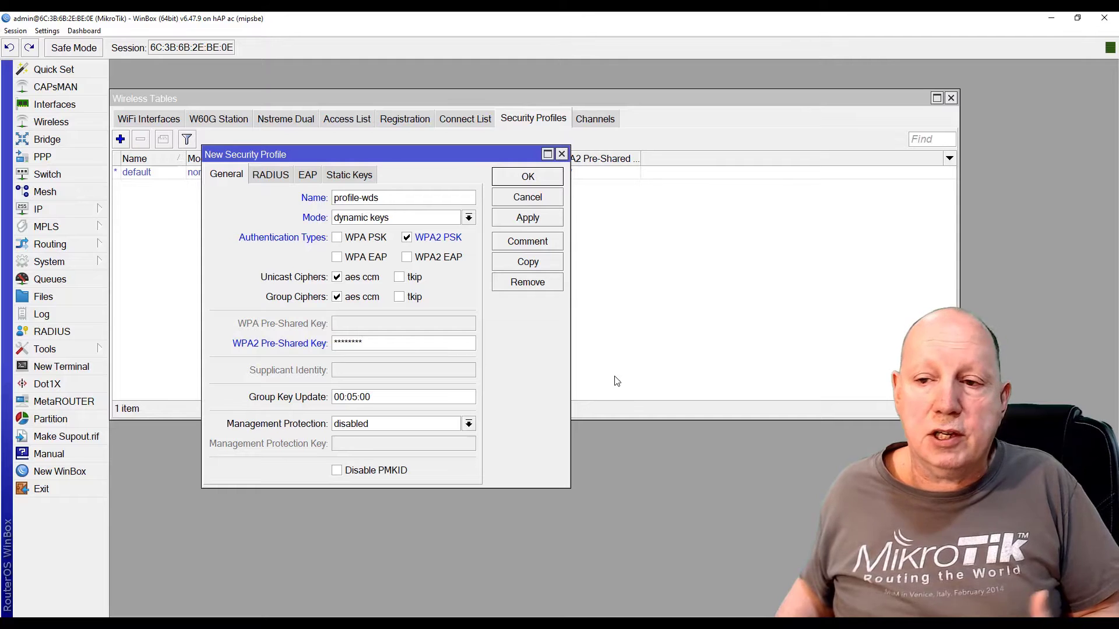
click(528, 217)
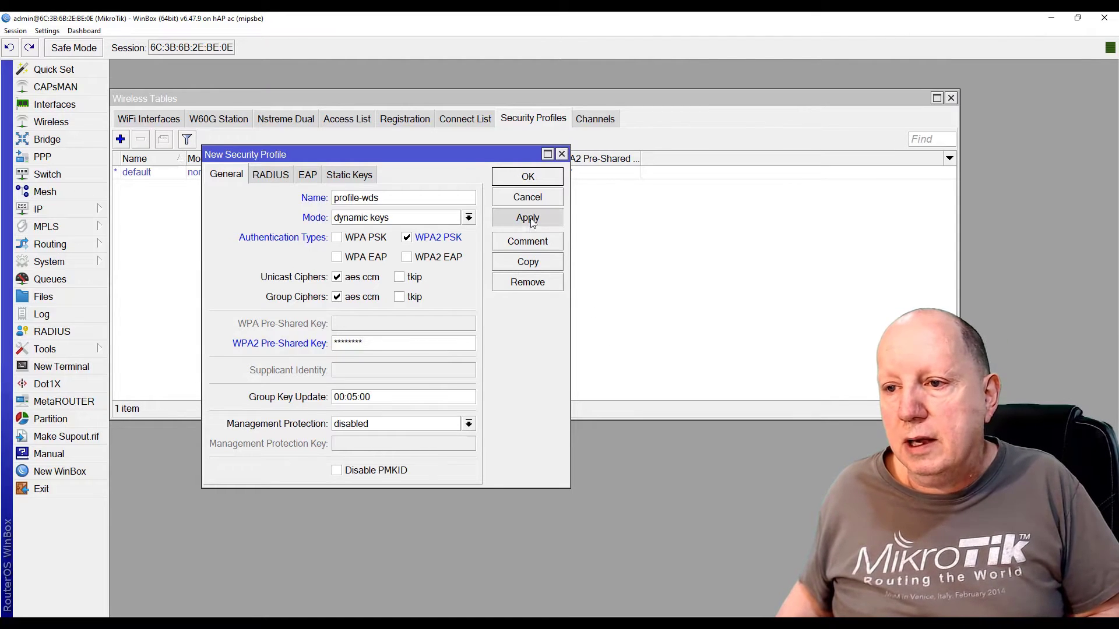
click(529, 178)
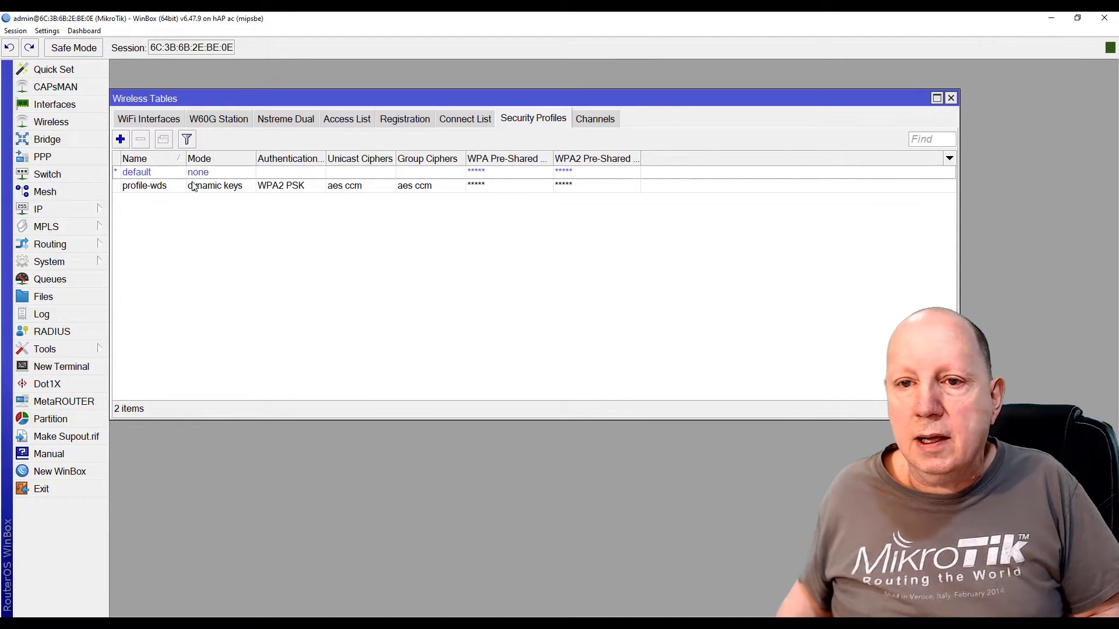
click(146, 122)
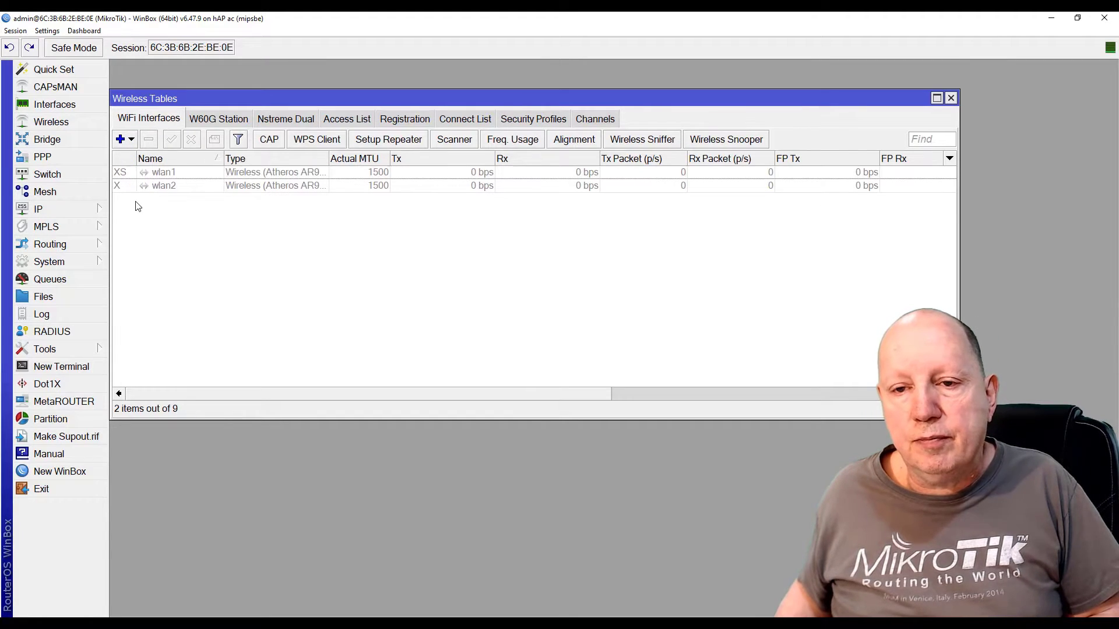
Set wlan1 to ap bridge mode with SSID WDS-TEST
double_click(163, 173)
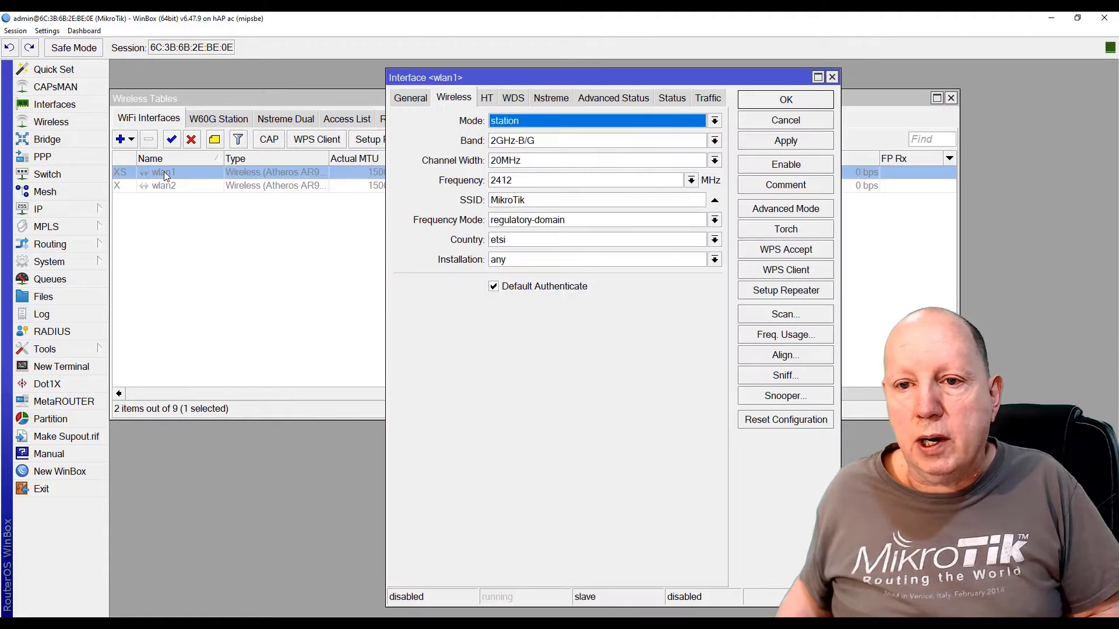
drag(512, 78, 250, 92)
click(290, 135)
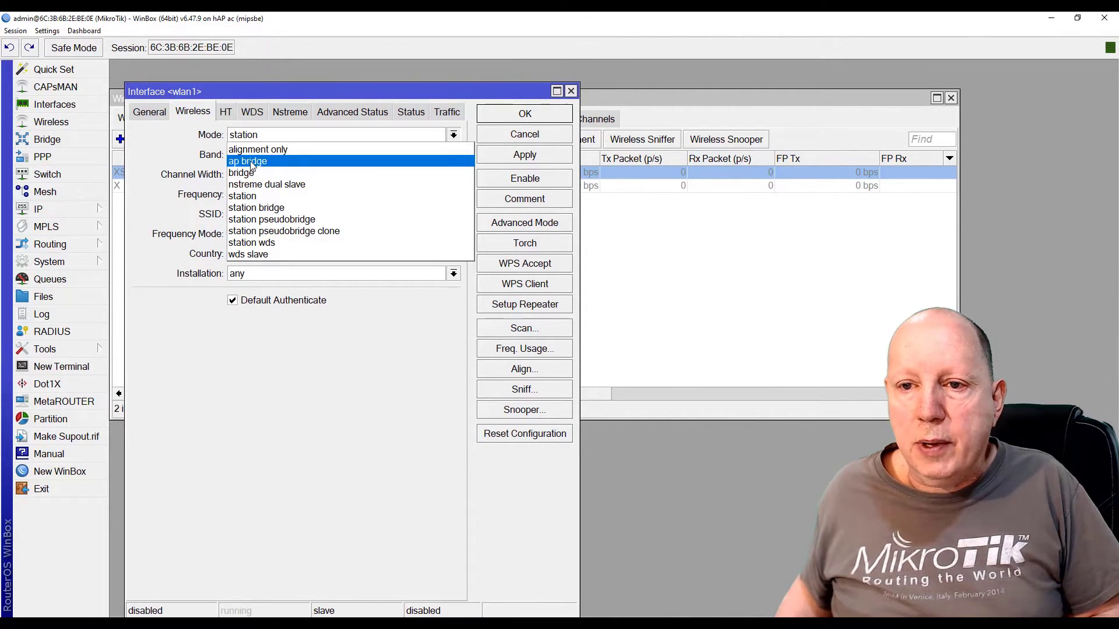
click(252, 163)
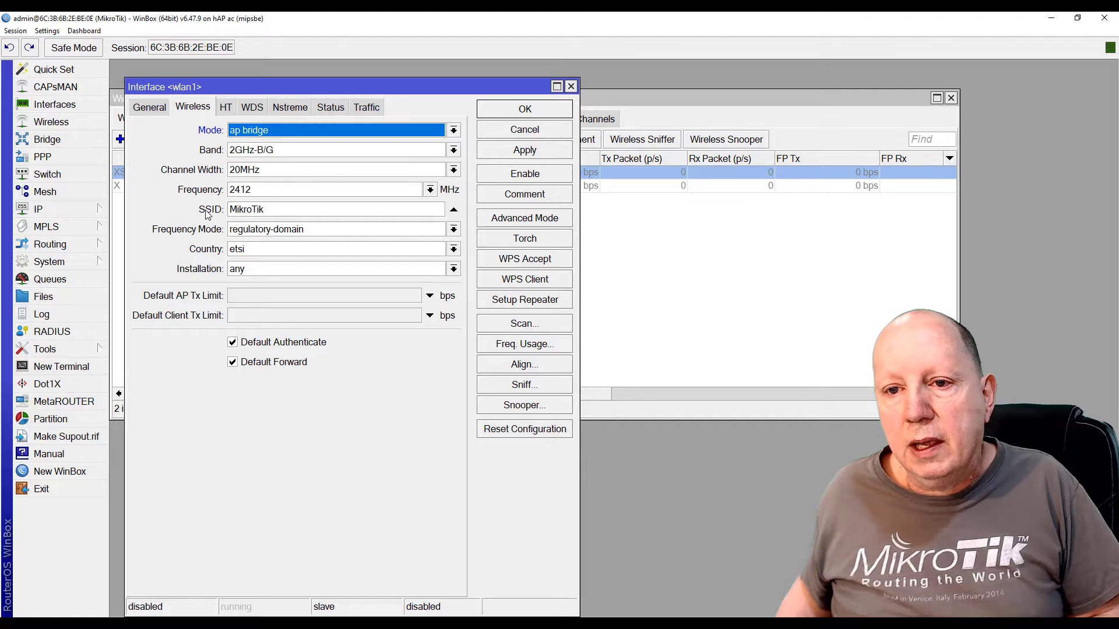
double_click(276, 209)
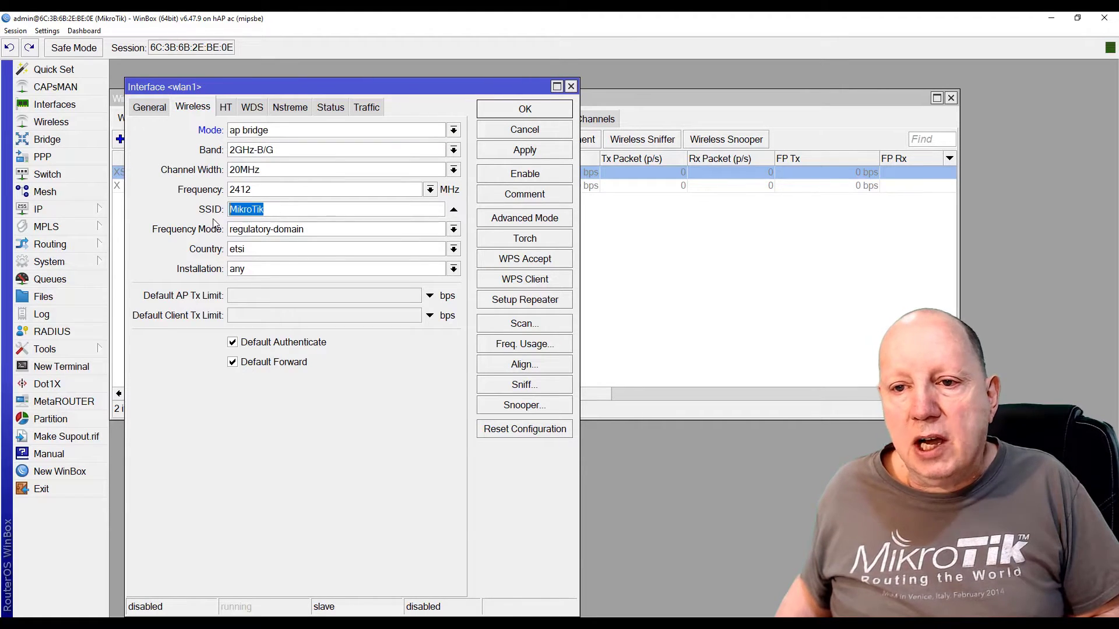
text(WDS-TES)
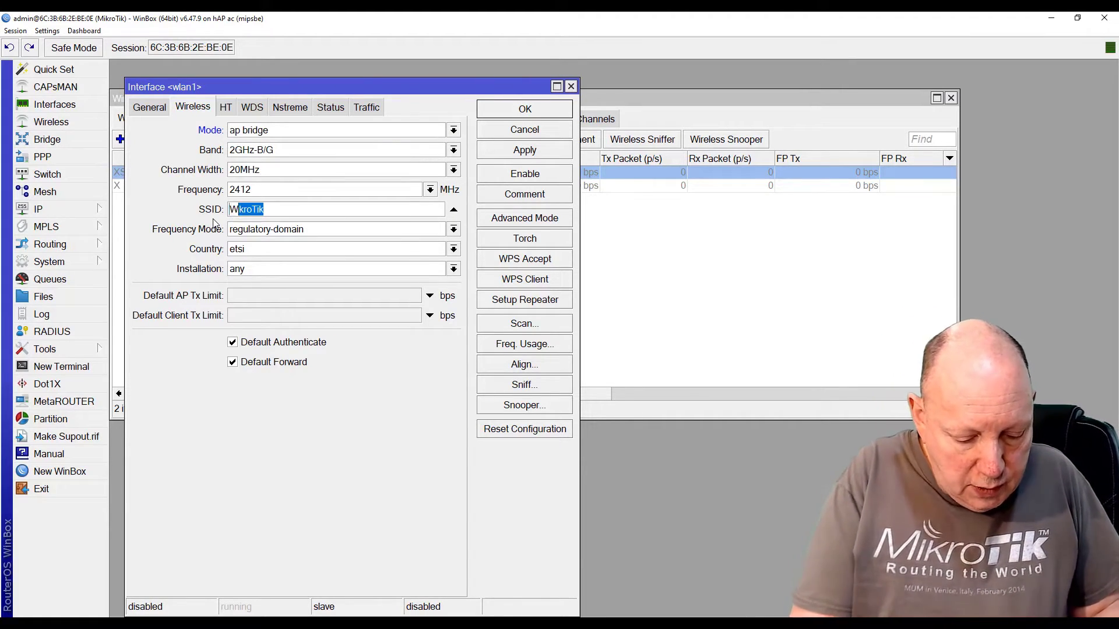
text(T)
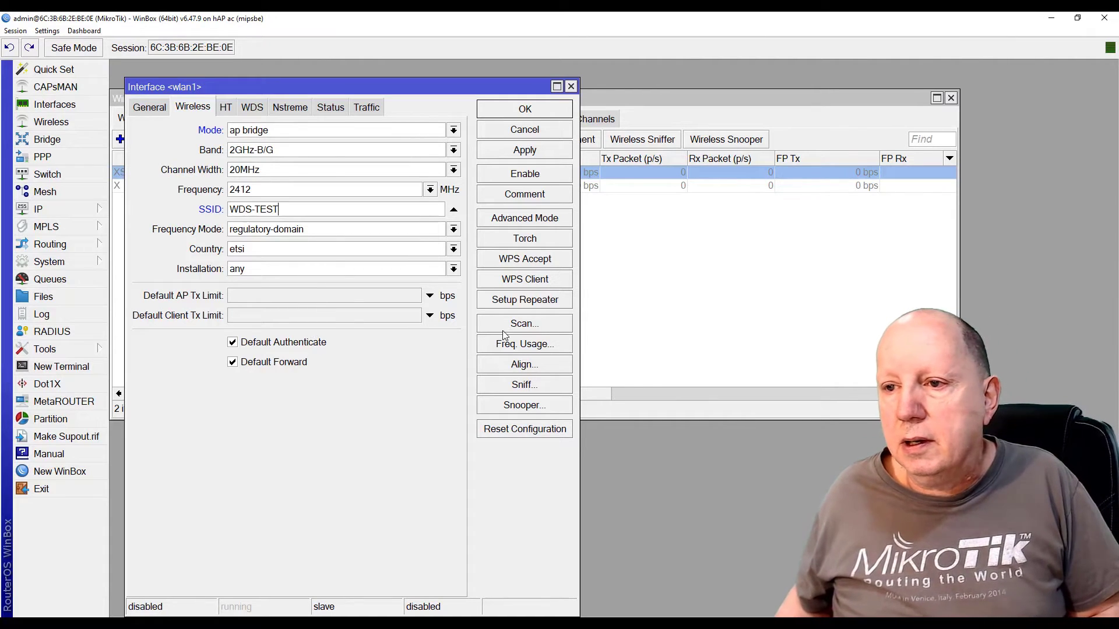
Give wlan1 country belgium, security profile profile-wds and frequency 2437, and apply
click(526, 219)
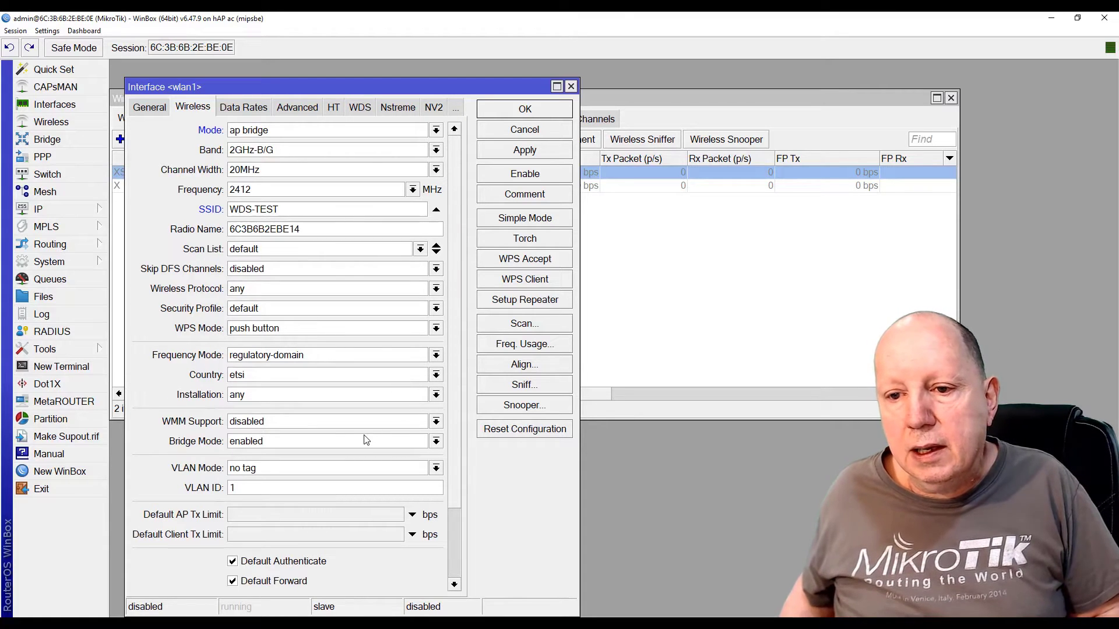
click(264, 382)
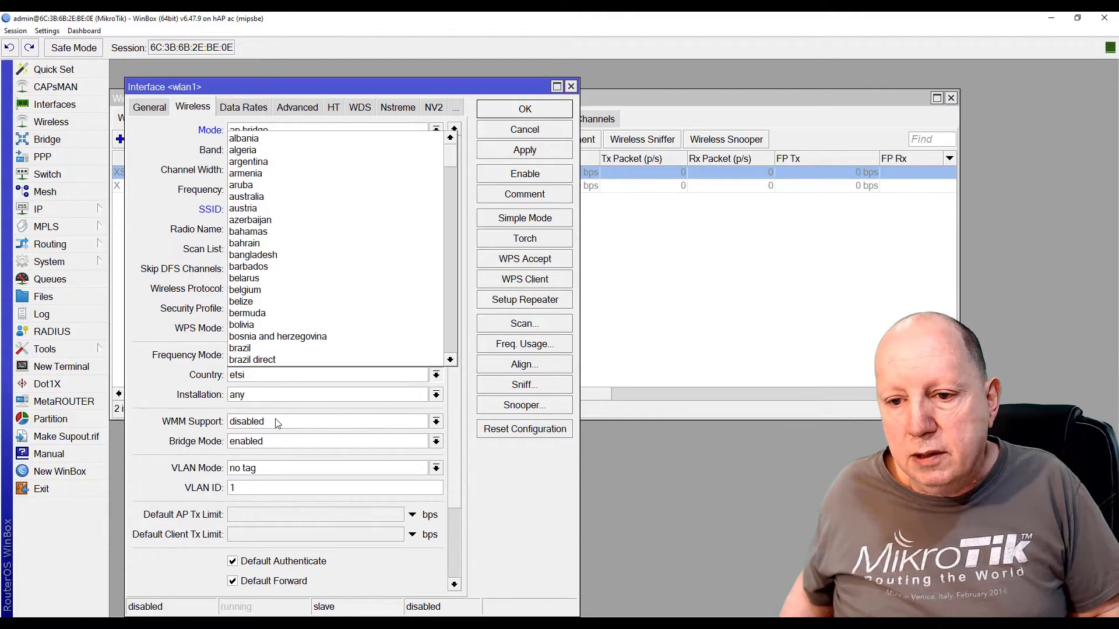
click(270, 291)
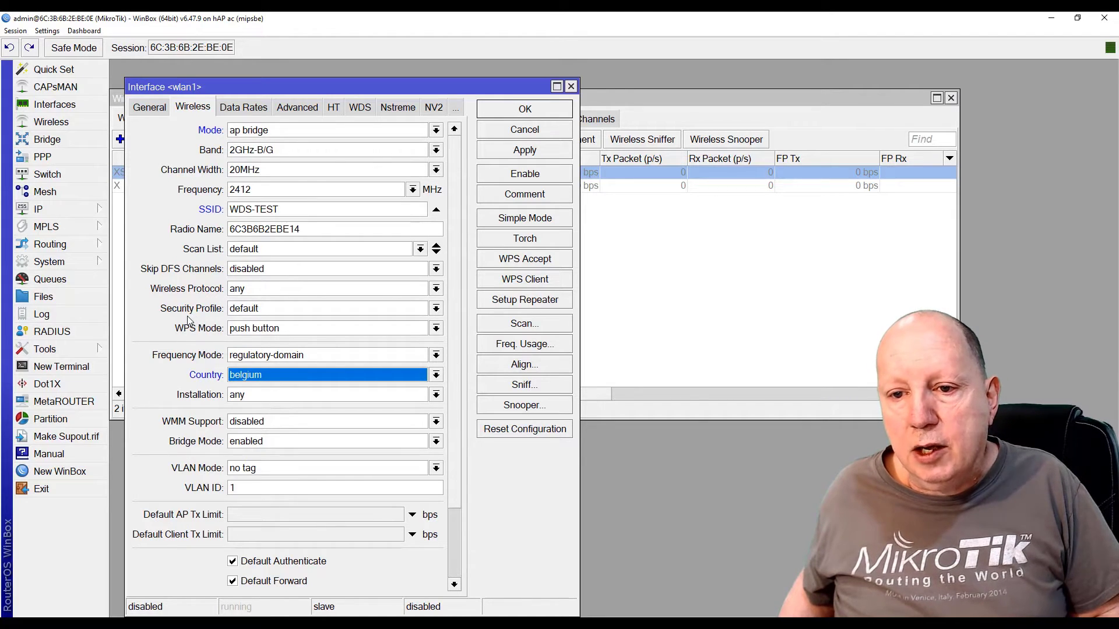
click(280, 310)
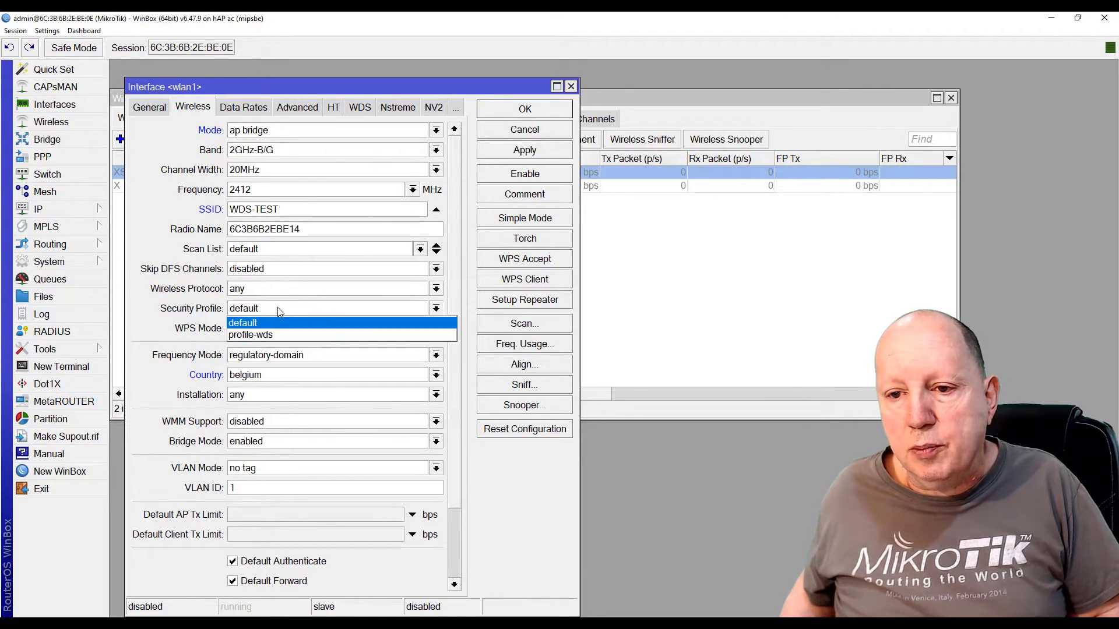
click(251, 336)
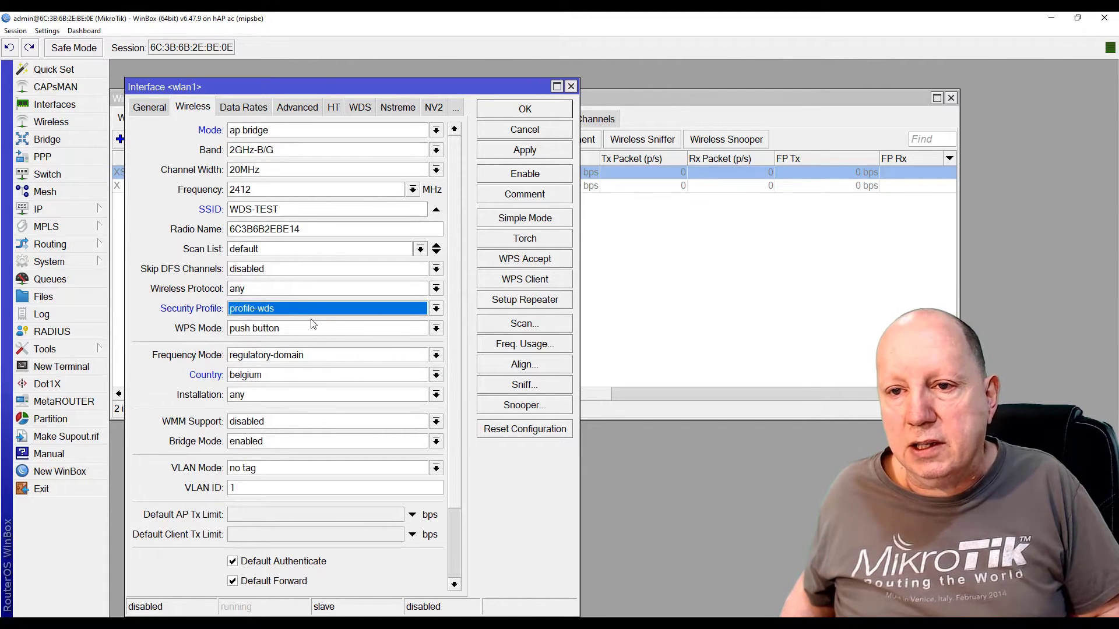
click(413, 189)
click(263, 263)
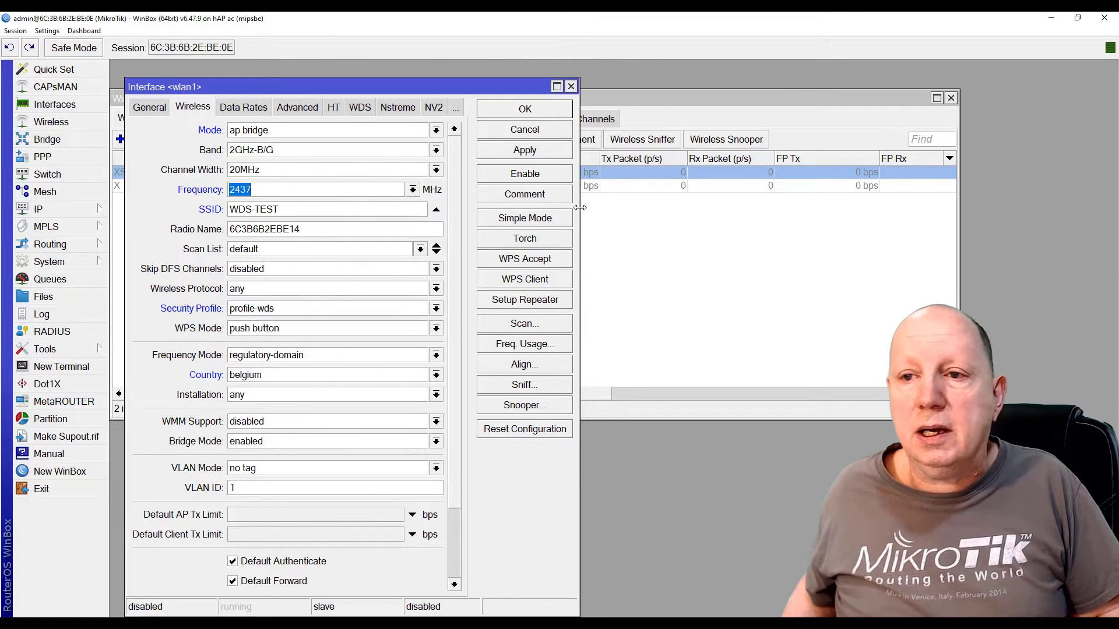
click(523, 151)
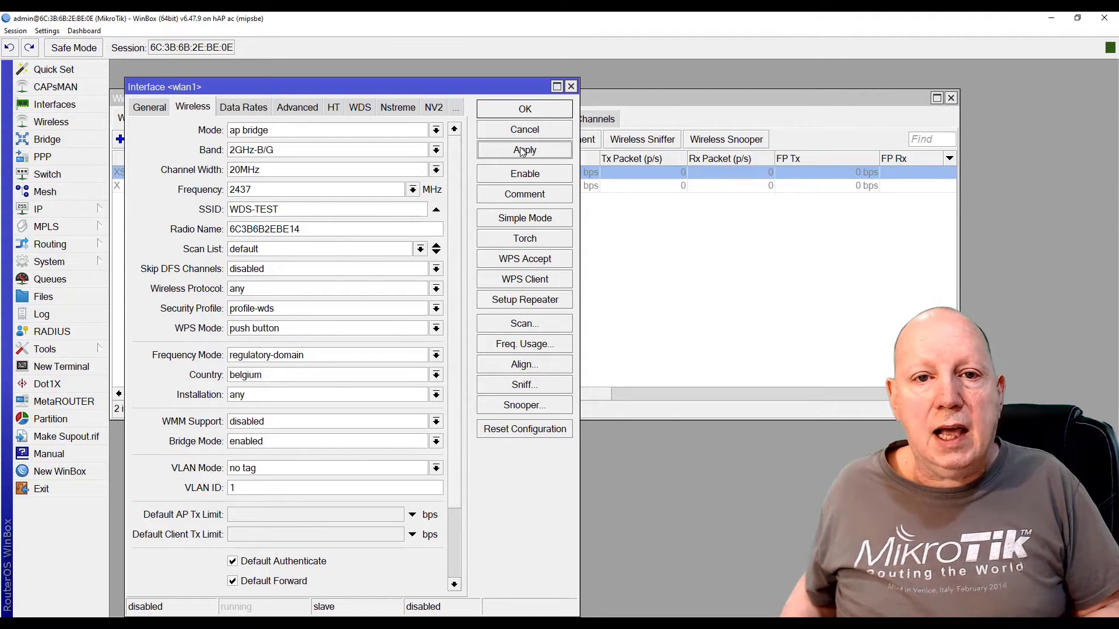
Set wlan1's WDS mode to dynamic with bridge-WDS as the default WDS bridge
click(457, 111)
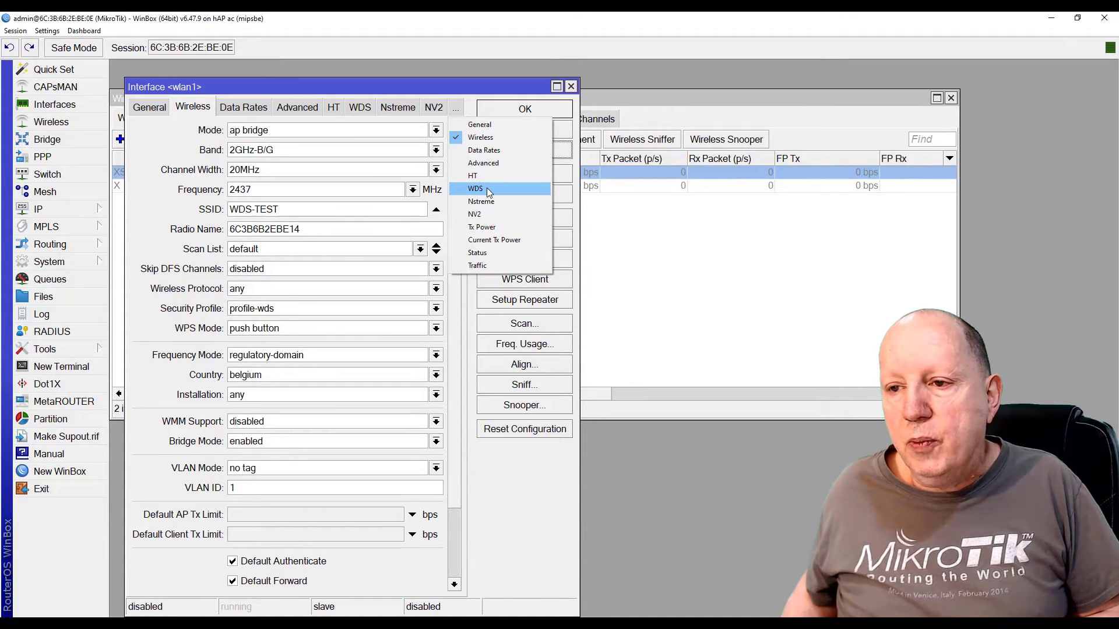
click(489, 190)
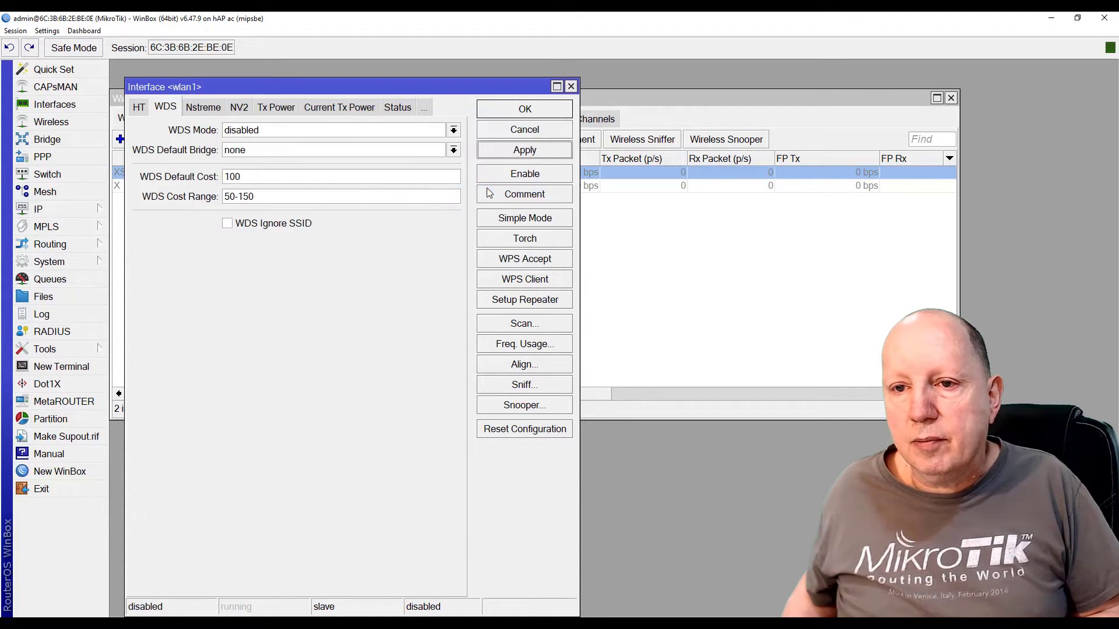
click(274, 132)
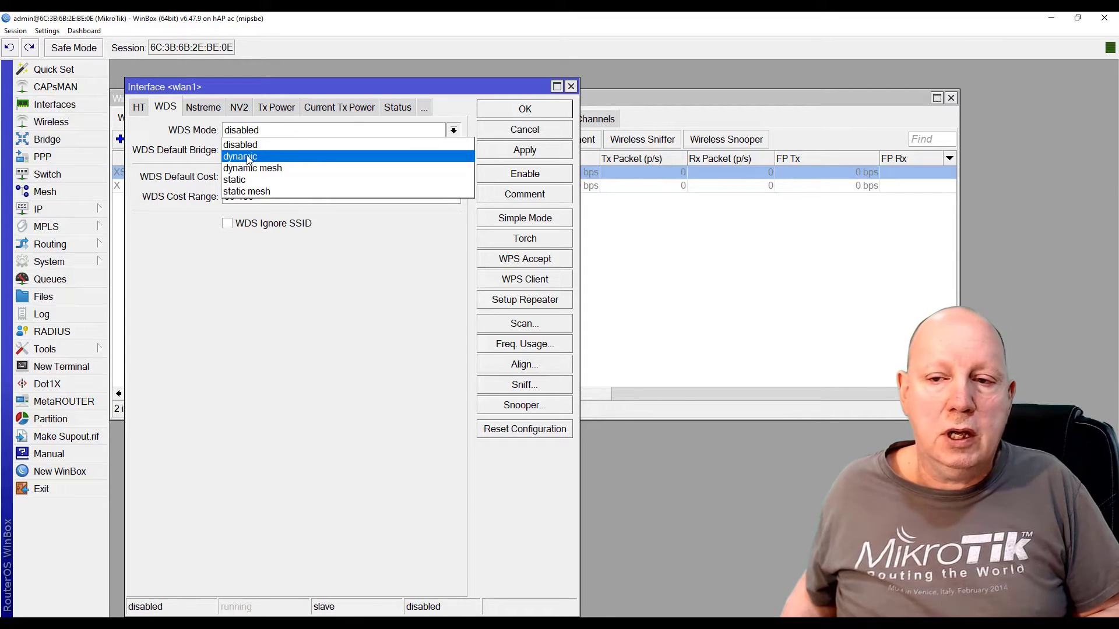
click(249, 159)
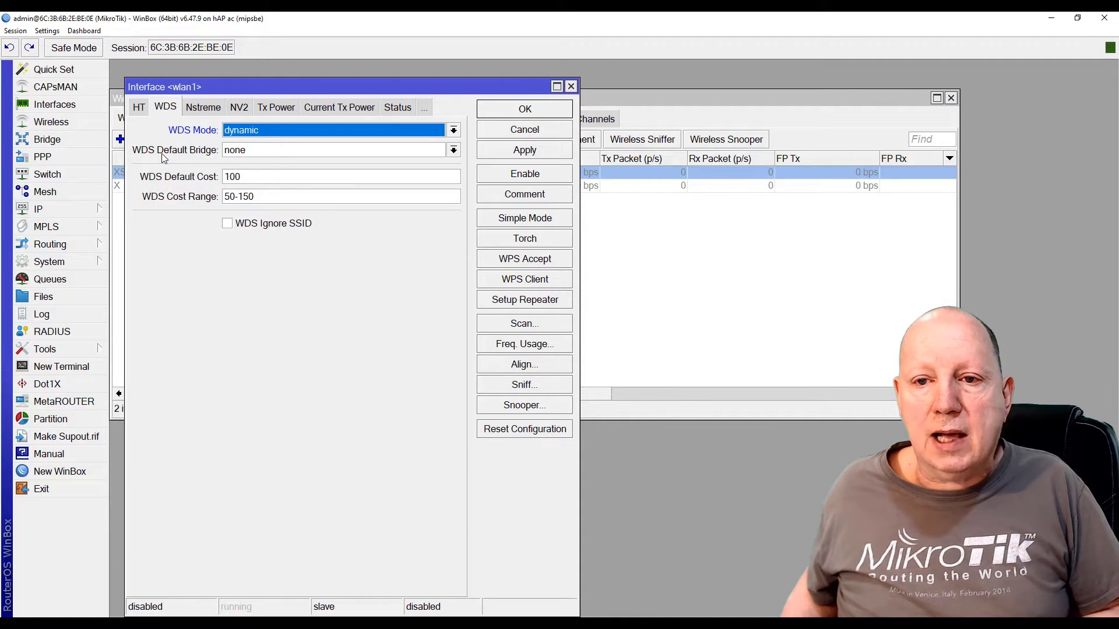
click(254, 153)
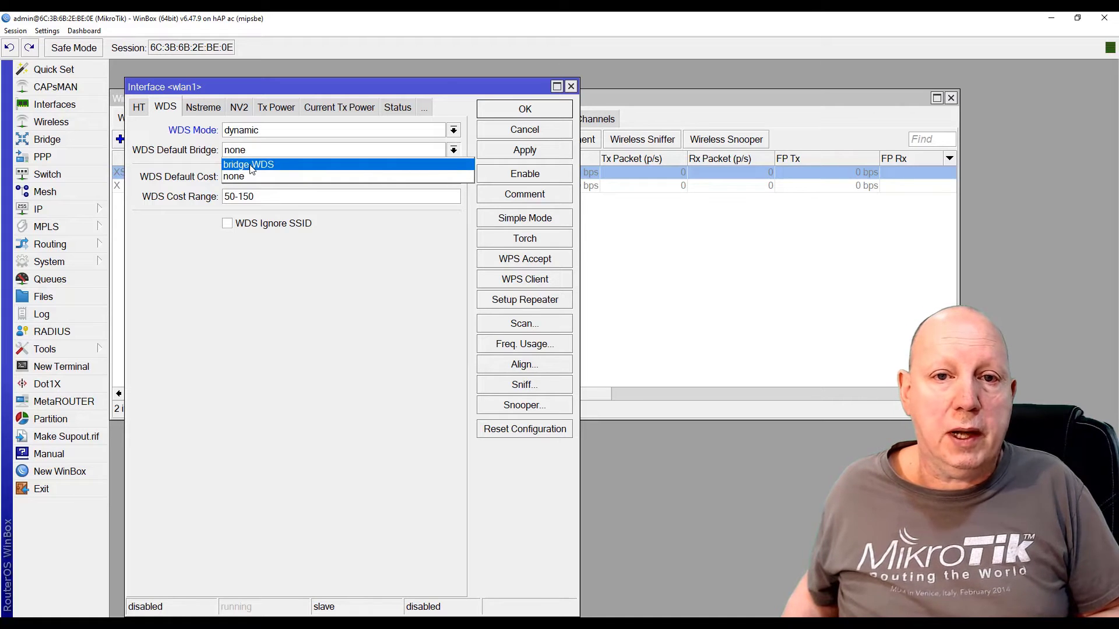
click(252, 166)
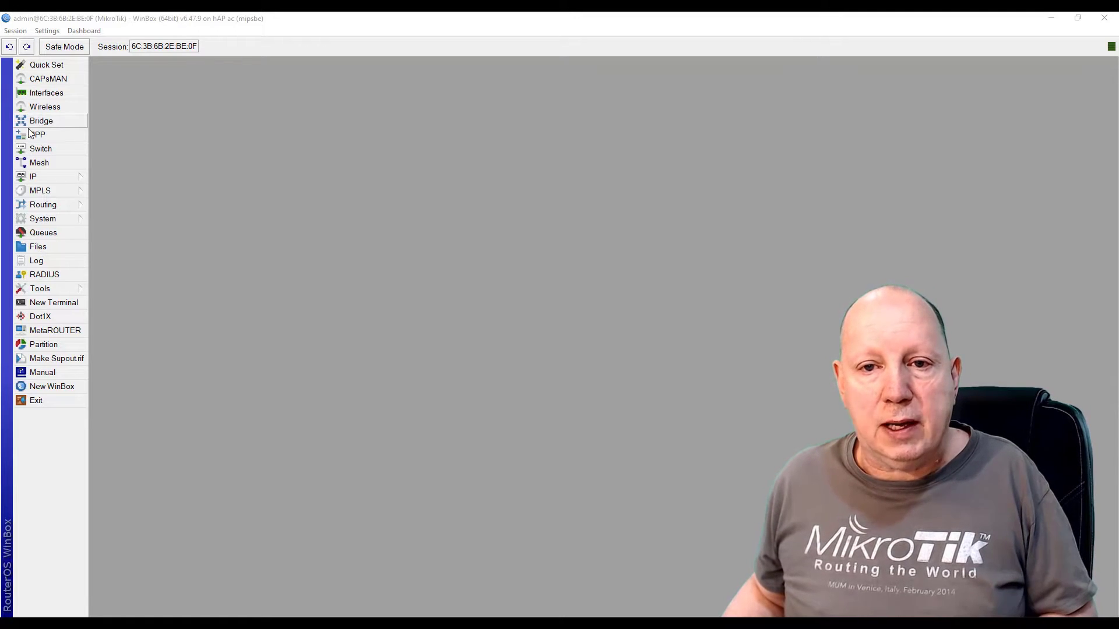
Open bridge-WDS on the second router to confirm it runs RSTP, then close its settings
click(47, 122)
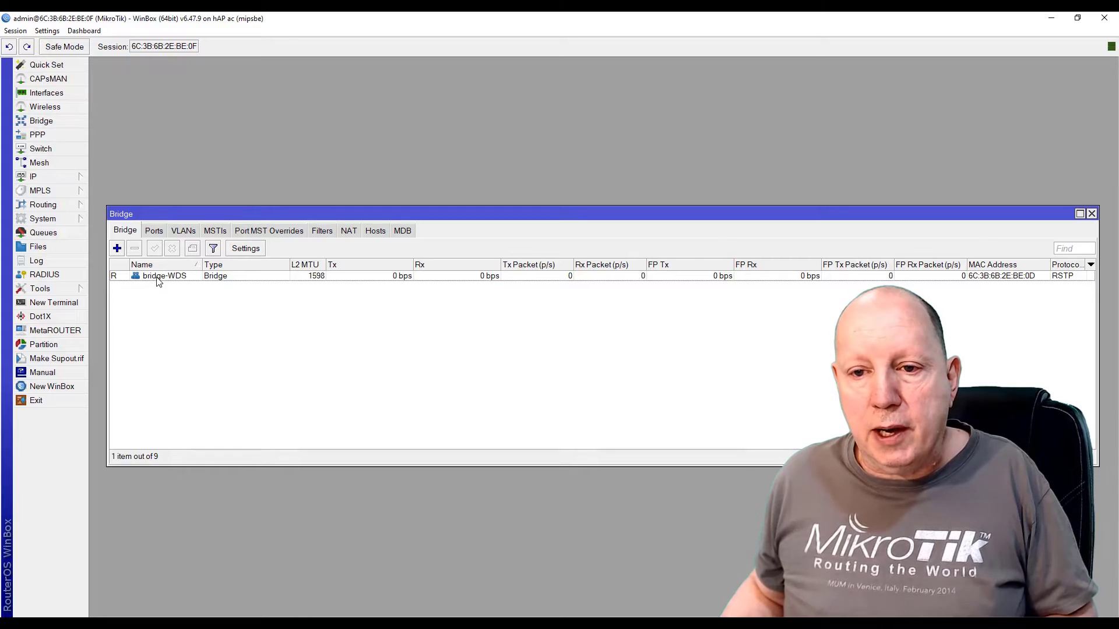
double_click(159, 278)
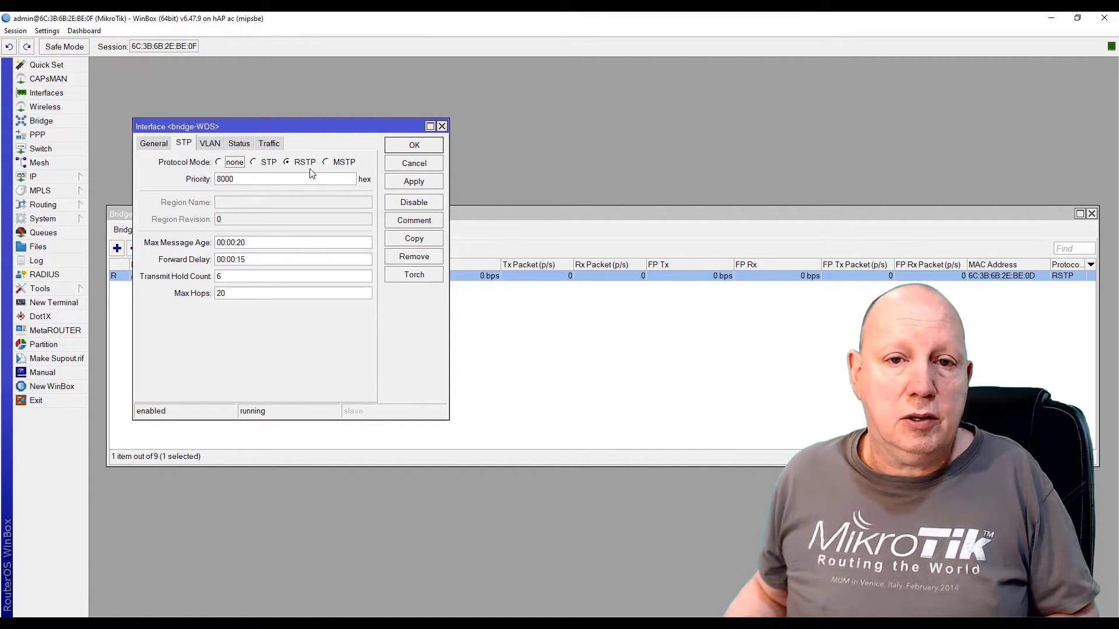
click(414, 147)
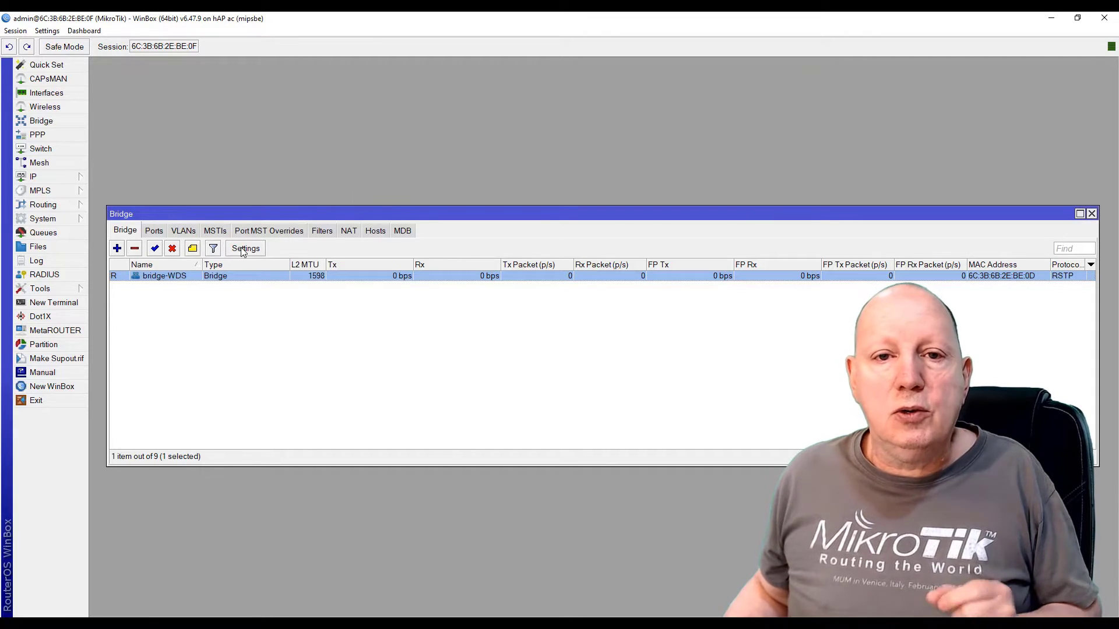
Untick chain2 under both Tx Chains and Rx Chains on the second router's wlan1
click(44, 109)
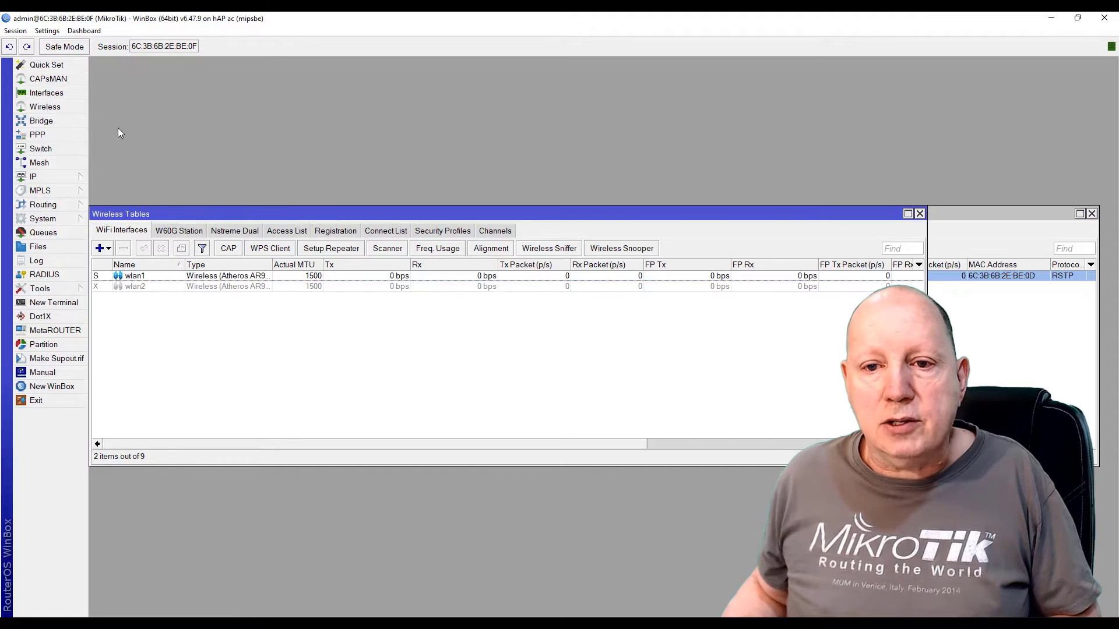
double_click(140, 276)
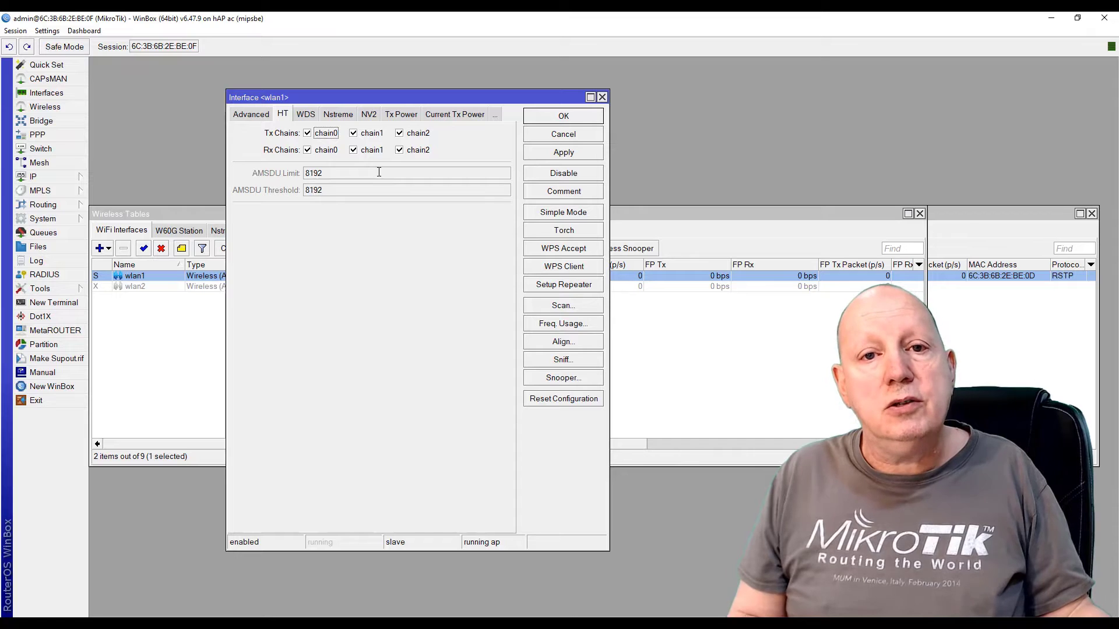
click(400, 133)
click(400, 151)
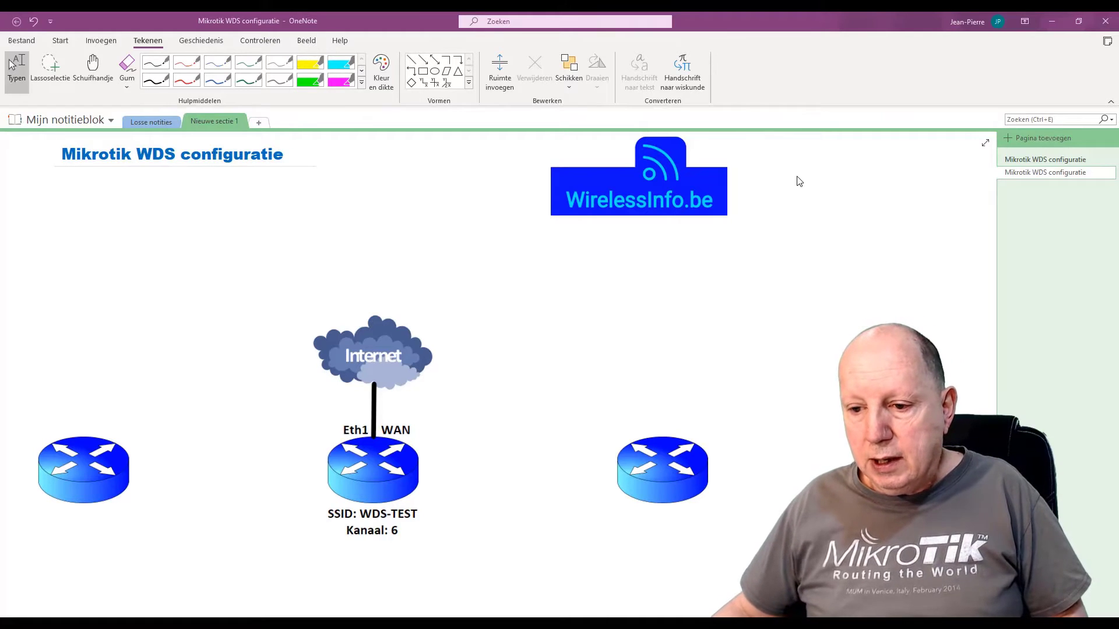
Draw red arrows at Kanaal: 6, the left router and the Internet cloud, plus a box on the WAN link
mouse_move(368, 538)
mouse_down()
mouse_move(359, 567)
mouse_move(368, 539)
mouse_move(372, 548)
mouse_up()
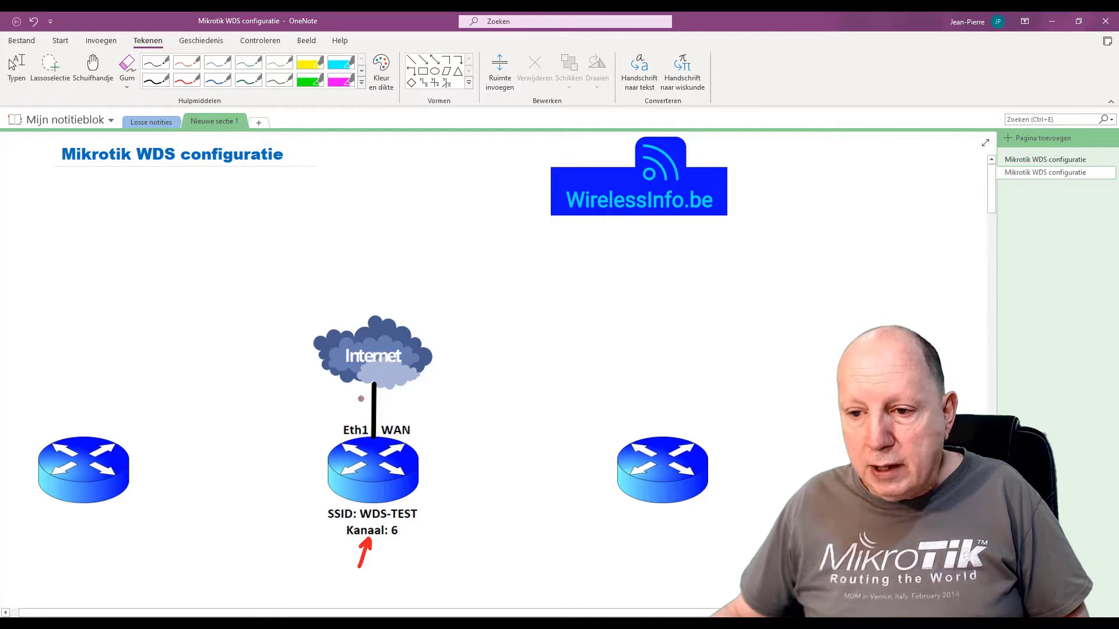
mouse_move(357, 398)
mouse_down()
mouse_move(399, 401)
mouse_move(382, 418)
mouse_move(356, 407)
mouse_move(360, 397)
mouse_move(355, 416)
mouse_move(377, 441)
mouse_up()
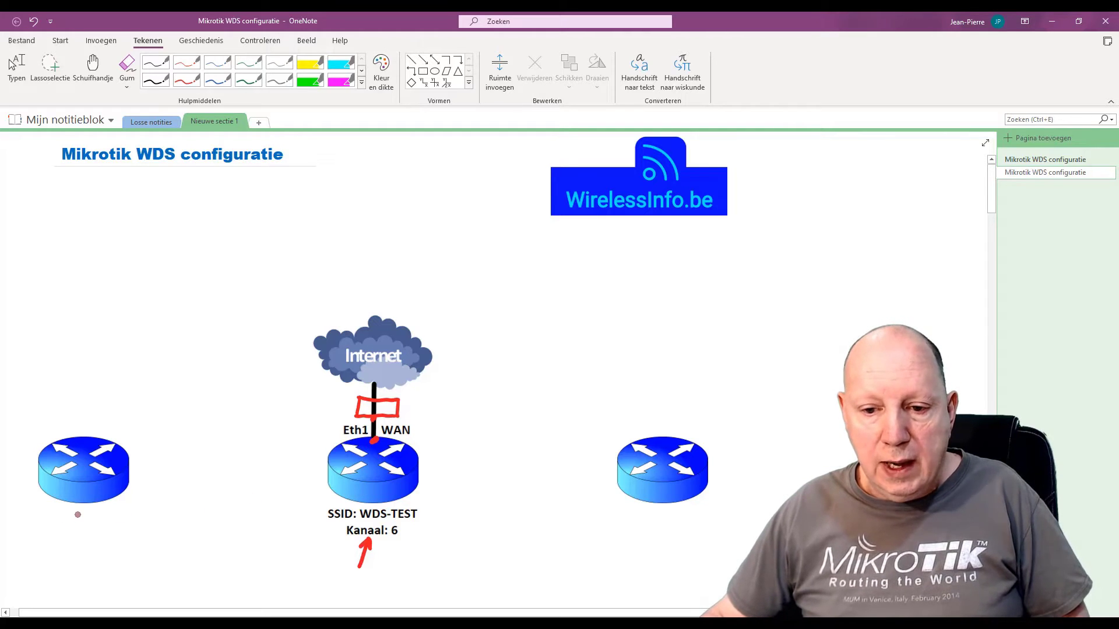
mouse_move(78, 513)
mouse_down()
mouse_move(75, 540)
mouse_move(85, 520)
mouse_up()
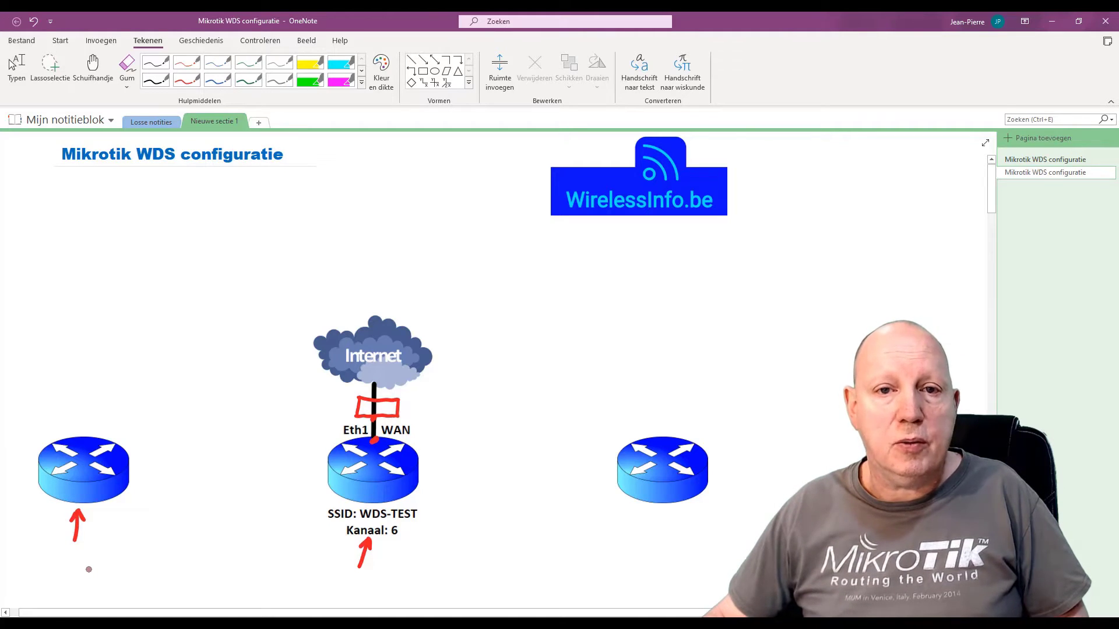
mouse_move(419, 287)
mouse_down()
mouse_move(399, 315)
mouse_move(415, 309)
mouse_up()
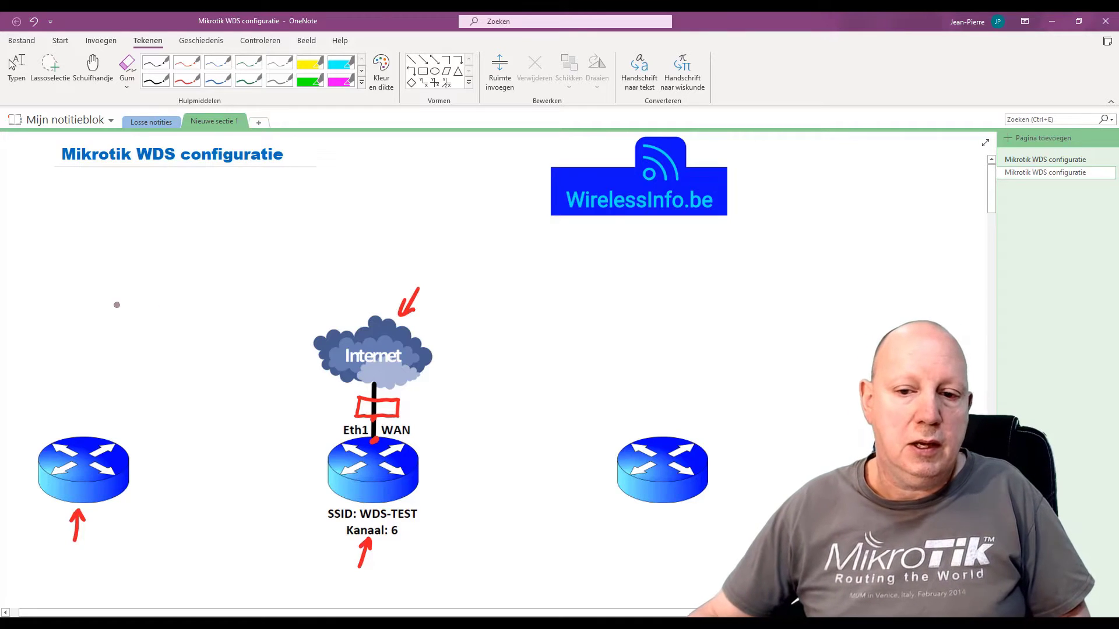
Handwrite 'BRIDGE.' in red above the left router
drag(58, 310, 58, 329)
drag(73, 311, 73, 325)
mouse_move(87, 317)
mouse_down()
mouse_move(141, 320)
mouse_move(35, 366)
mouse_move(121, 357)
mouse_move(167, 364)
mouse_move(167, 379)
mouse_up()
click(146, 329)
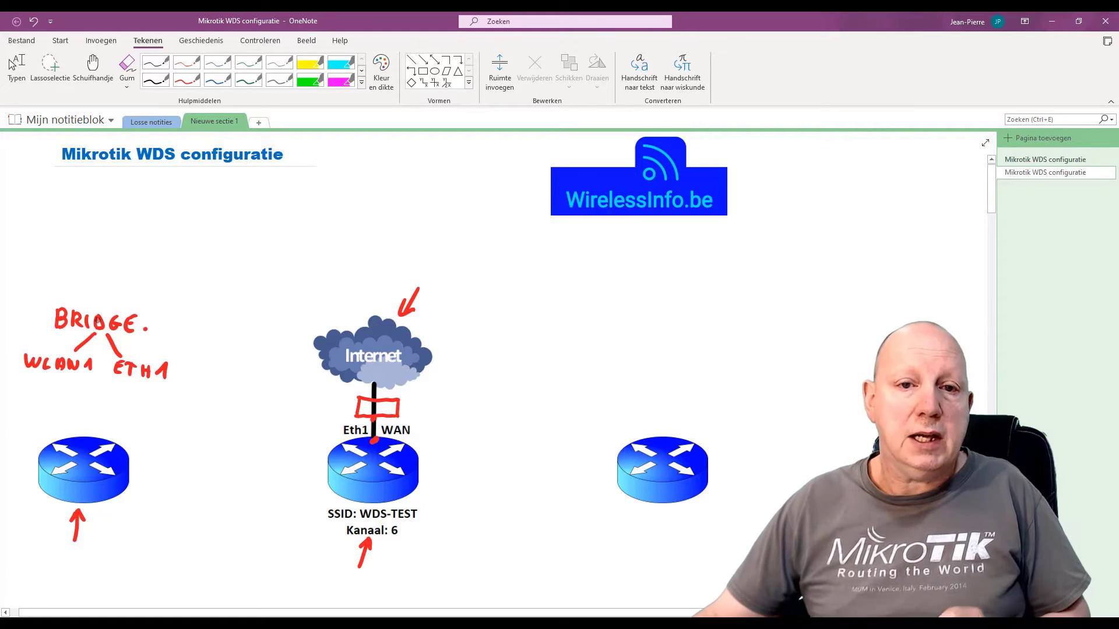
Handwrite 'DHCP client.' in red above BRIDGE
mouse_move(99, 301)
mouse_down()
mouse_move(100, 279)
mouse_move(136, 287)
mouse_up()
drag(136, 280, 146, 287)
drag(158, 275, 165, 290)
drag(166, 274, 239, 286)
click(219, 266)
click(244, 288)
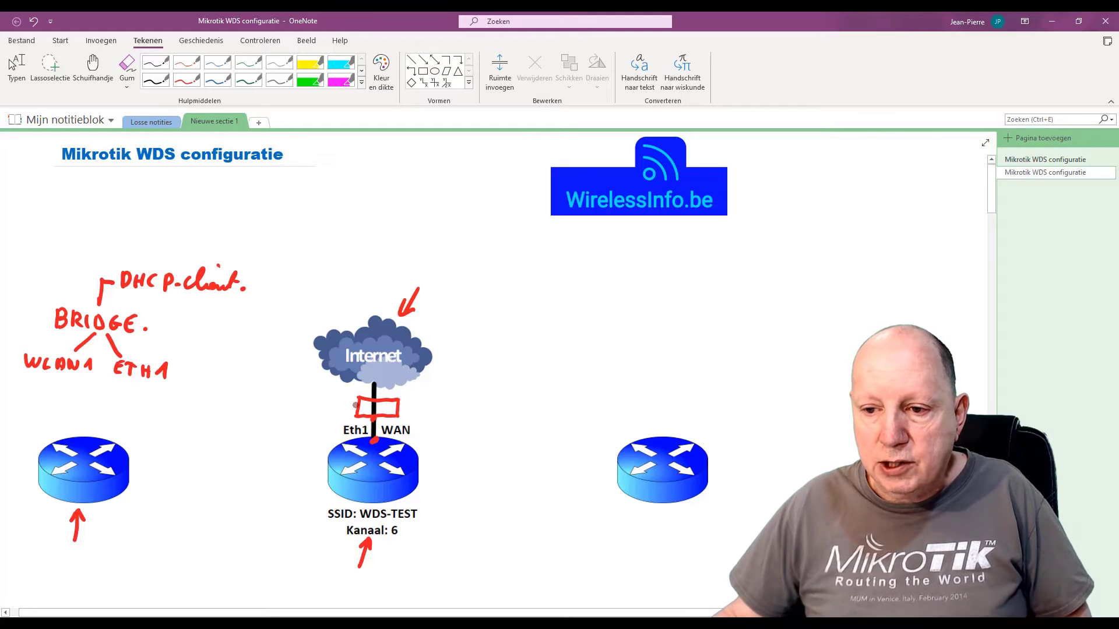
Draw an arrow to the WAN box, an arc between the left and central routers, and a mark by the cloud
drag(355, 405, 312, 419)
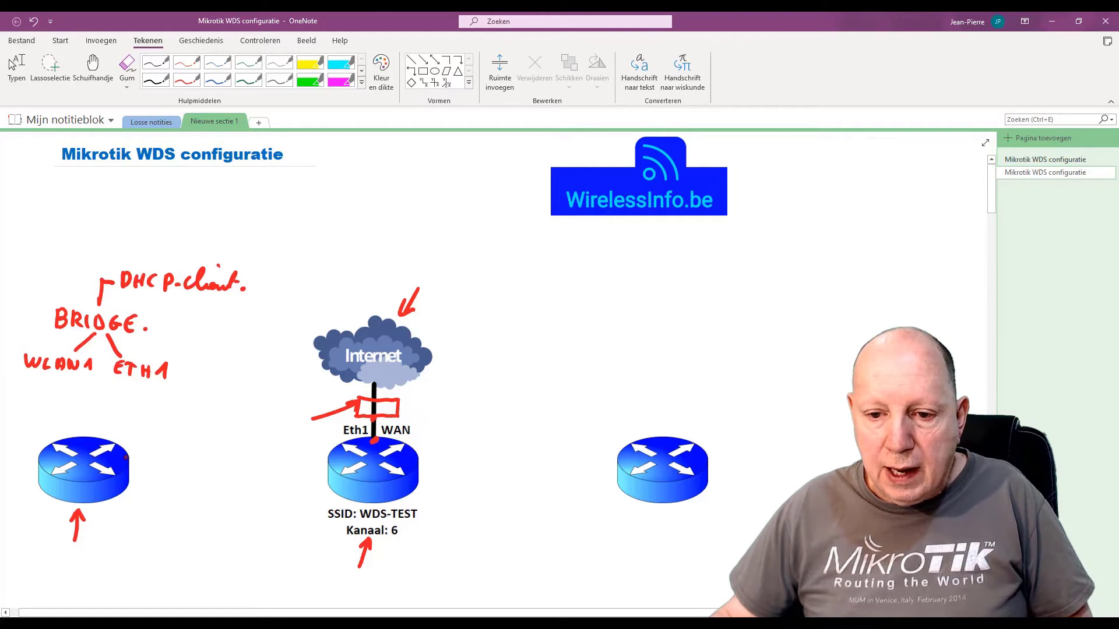
mouse_move(125, 458)
mouse_down()
mouse_move(187, 426)
mouse_move(241, 424)
mouse_move(316, 456)
mouse_up()
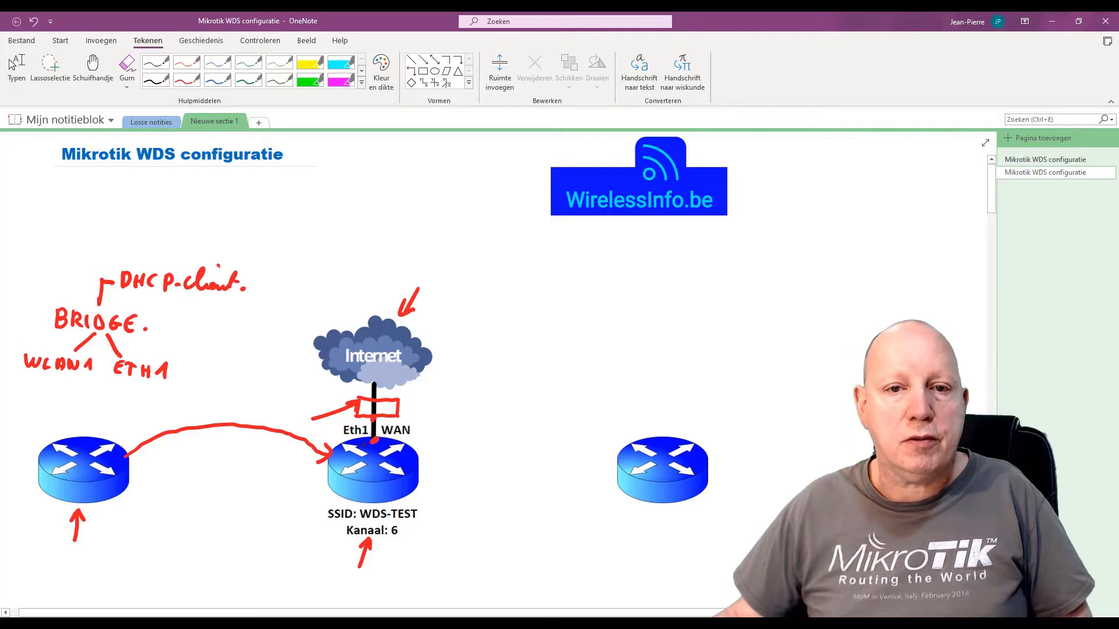
mouse_move(411, 400)
mouse_down()
mouse_move(432, 383)
mouse_move(416, 405)
mouse_up()
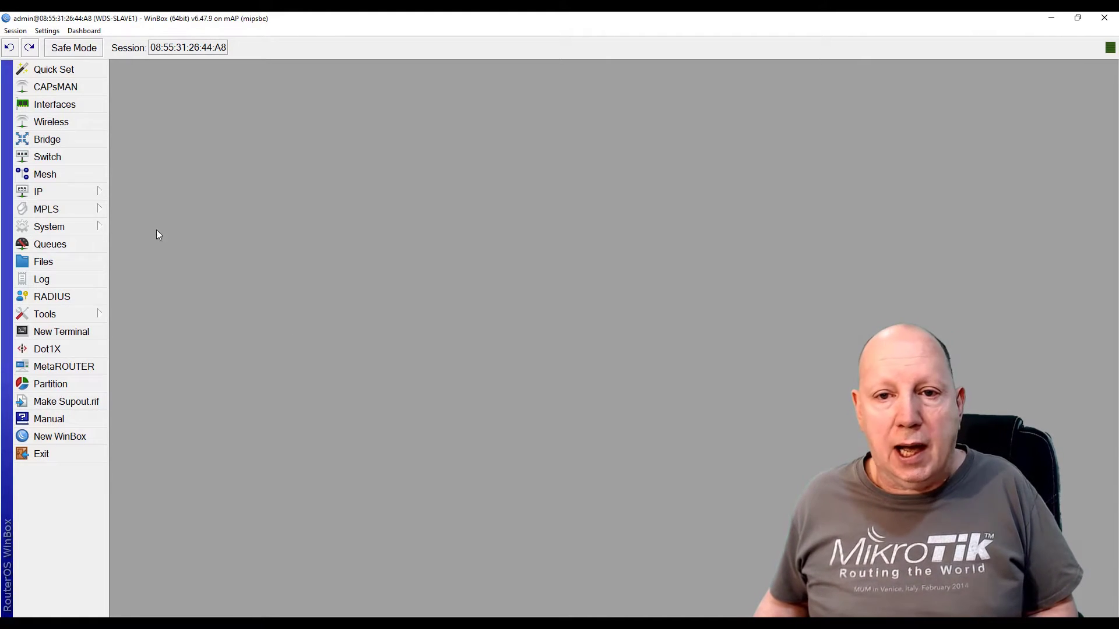
Create a new bridge named bridge-WDS
click(48, 140)
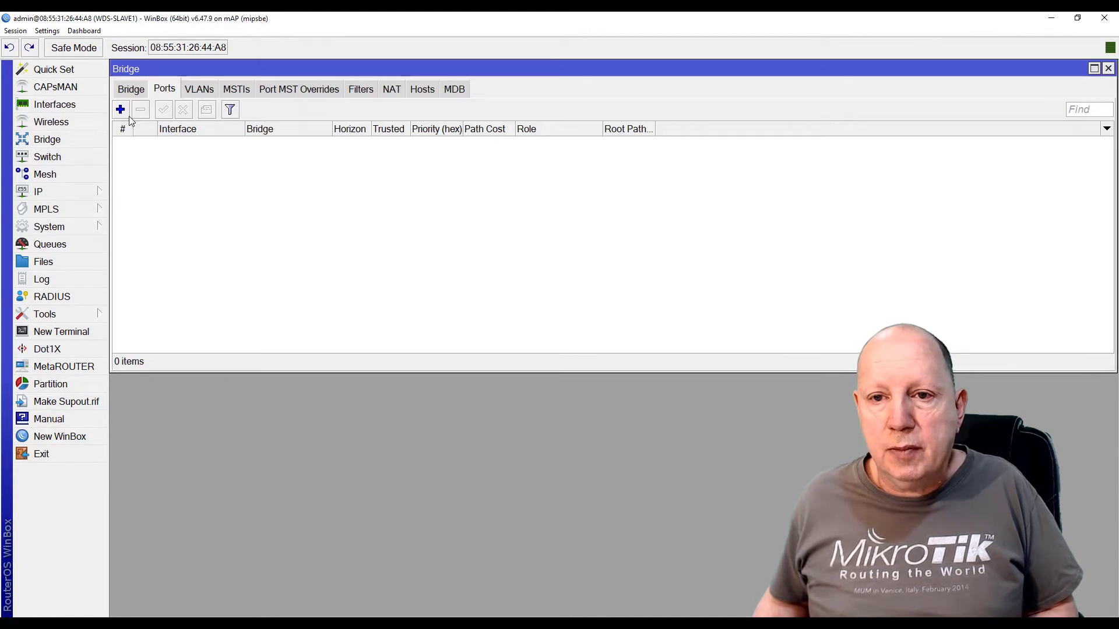
click(131, 89)
click(121, 109)
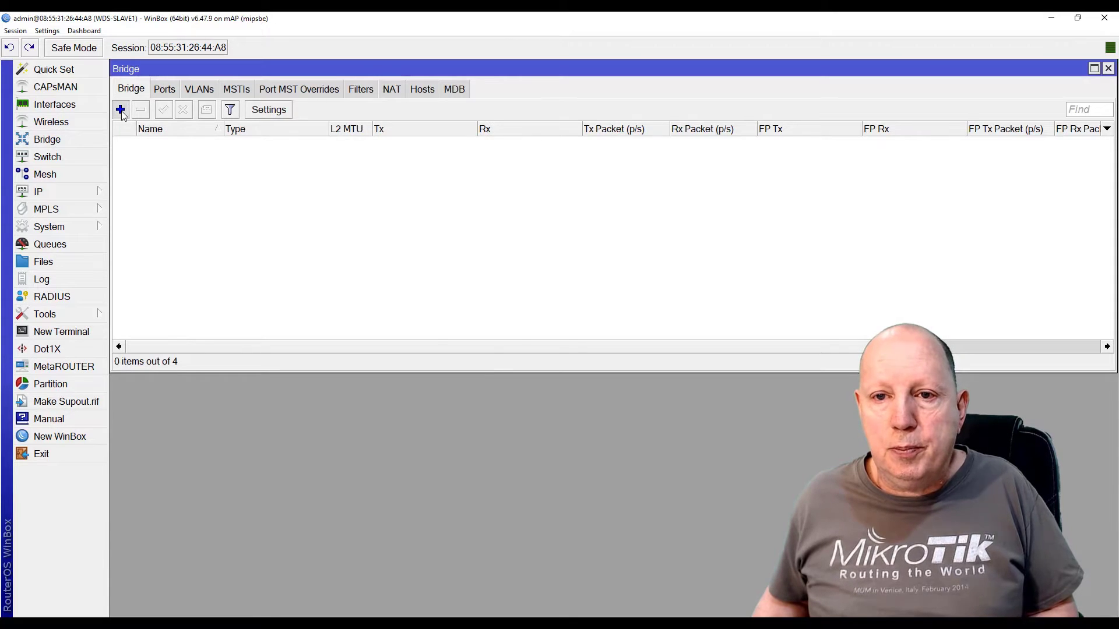
click(134, 136)
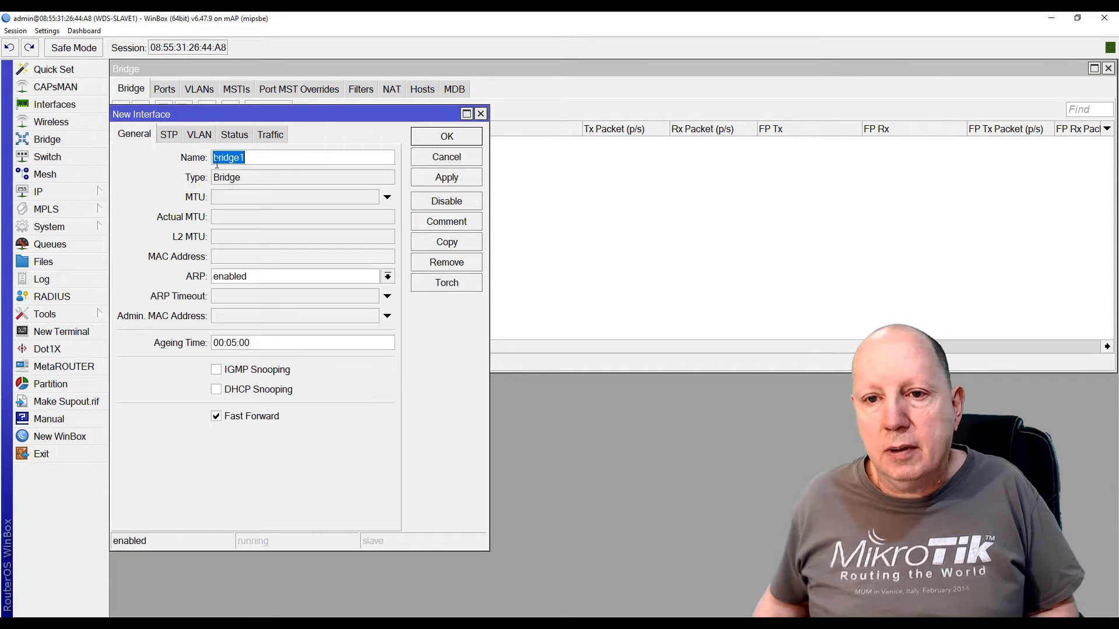
click(305, 160)
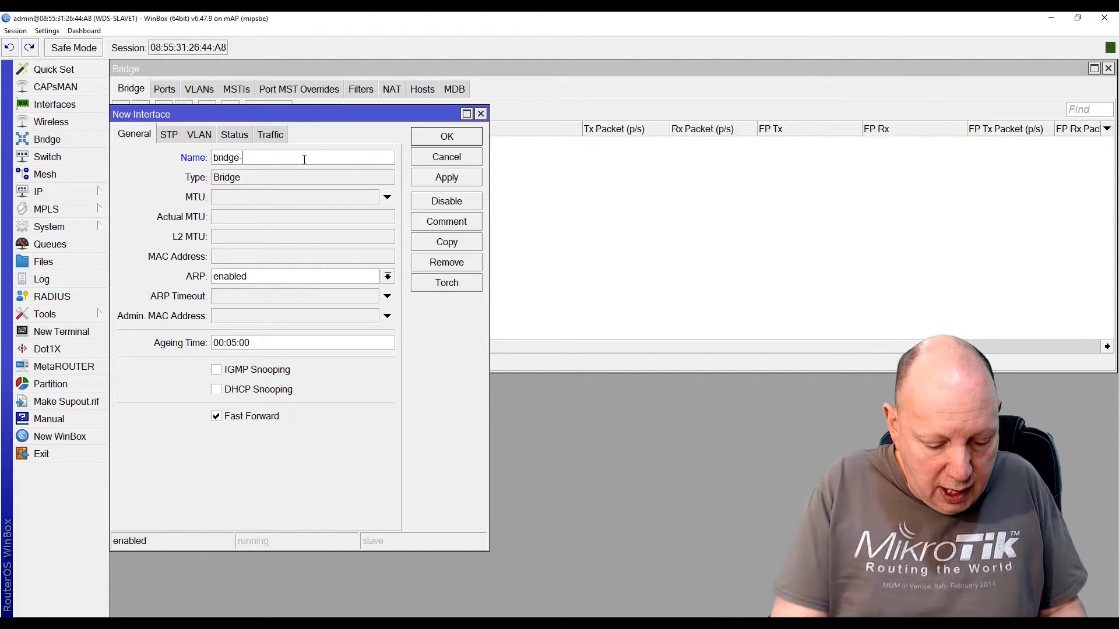
text(-WDS)
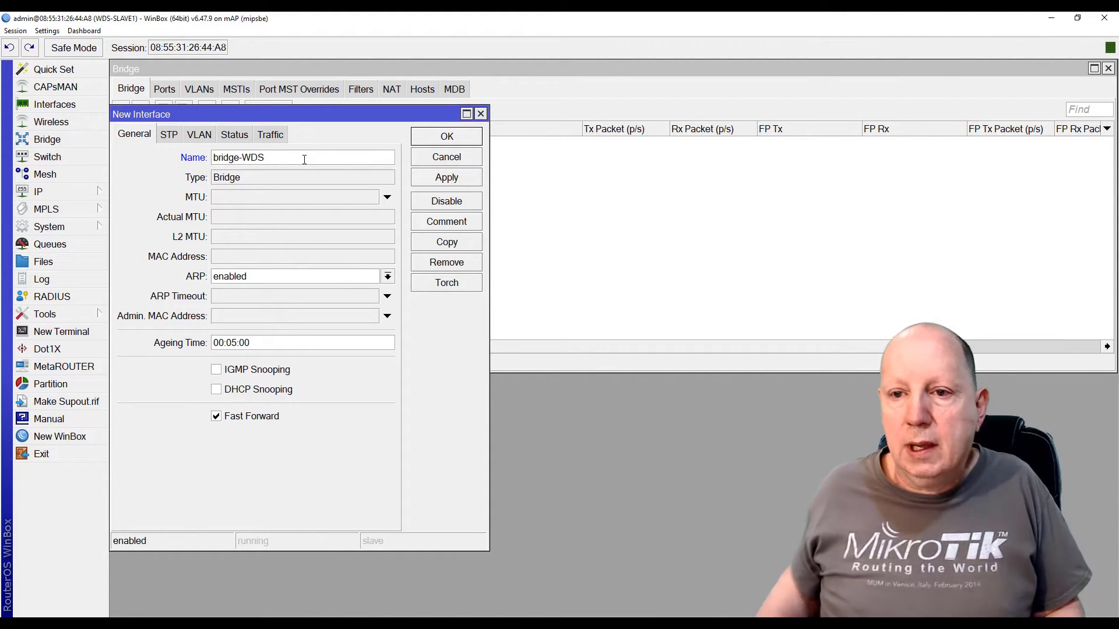
click(447, 137)
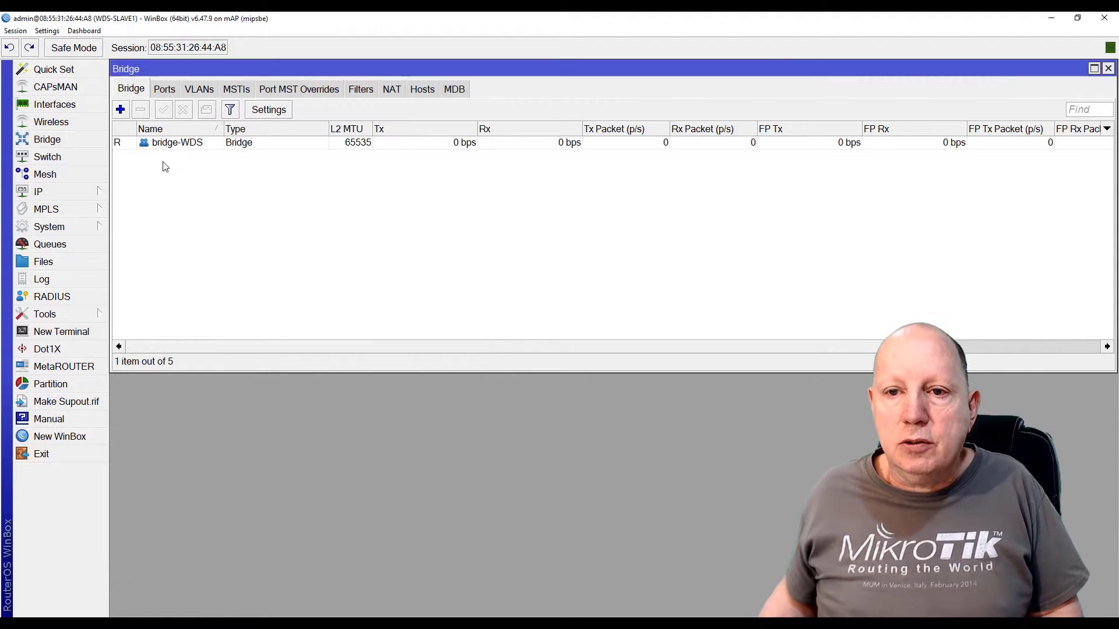
Add wlan1 and ether1 as ports of bridge-WDS
click(165, 89)
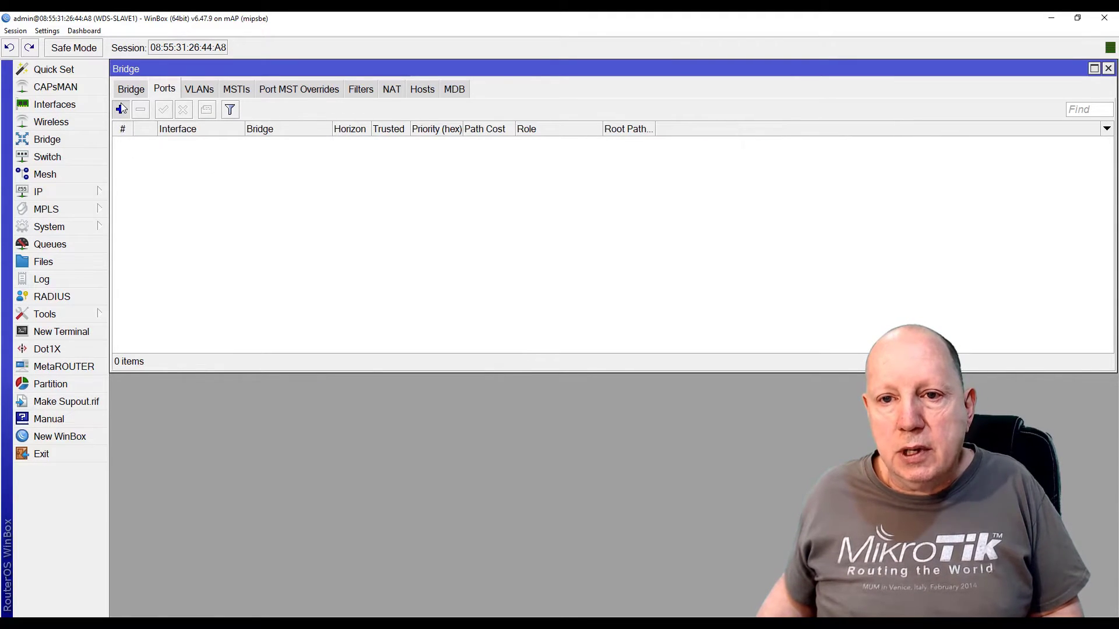
click(121, 109)
click(149, 112)
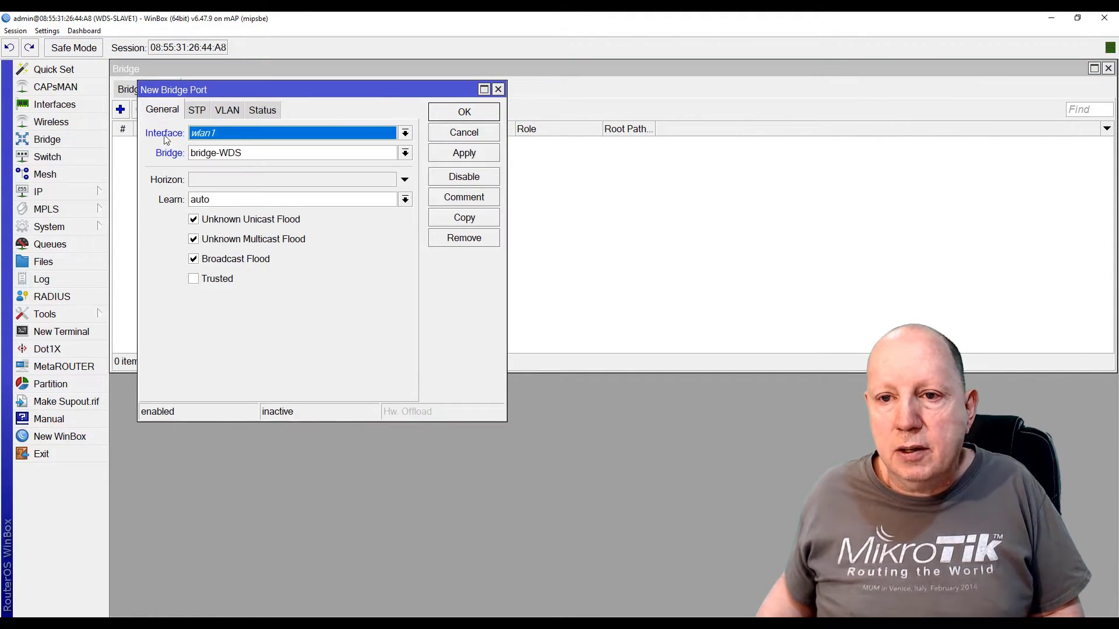
click(452, 154)
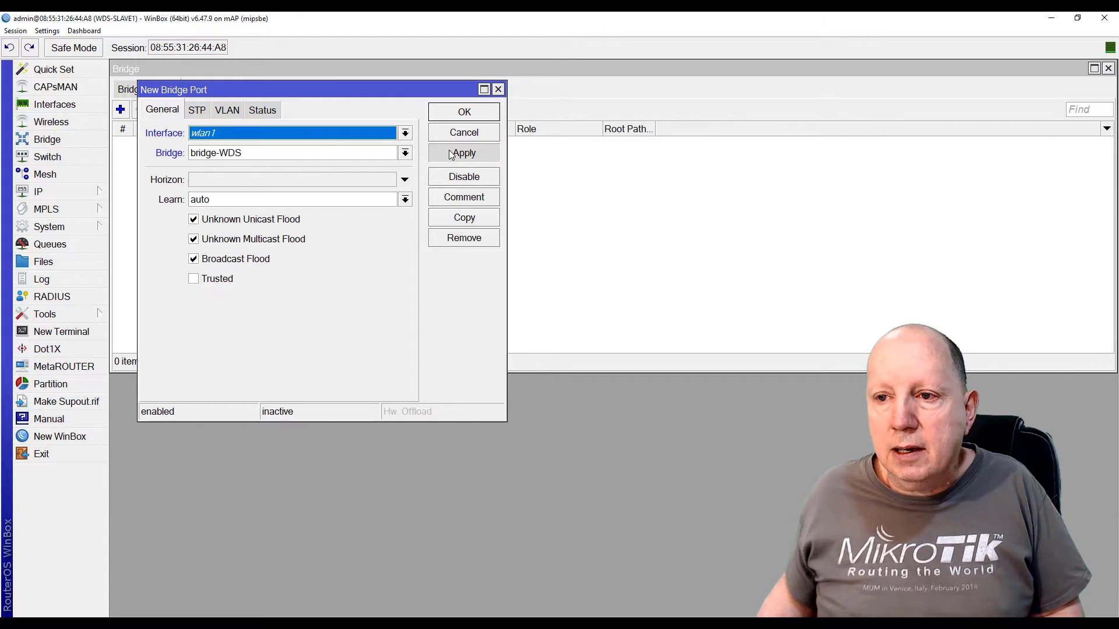
click(461, 218)
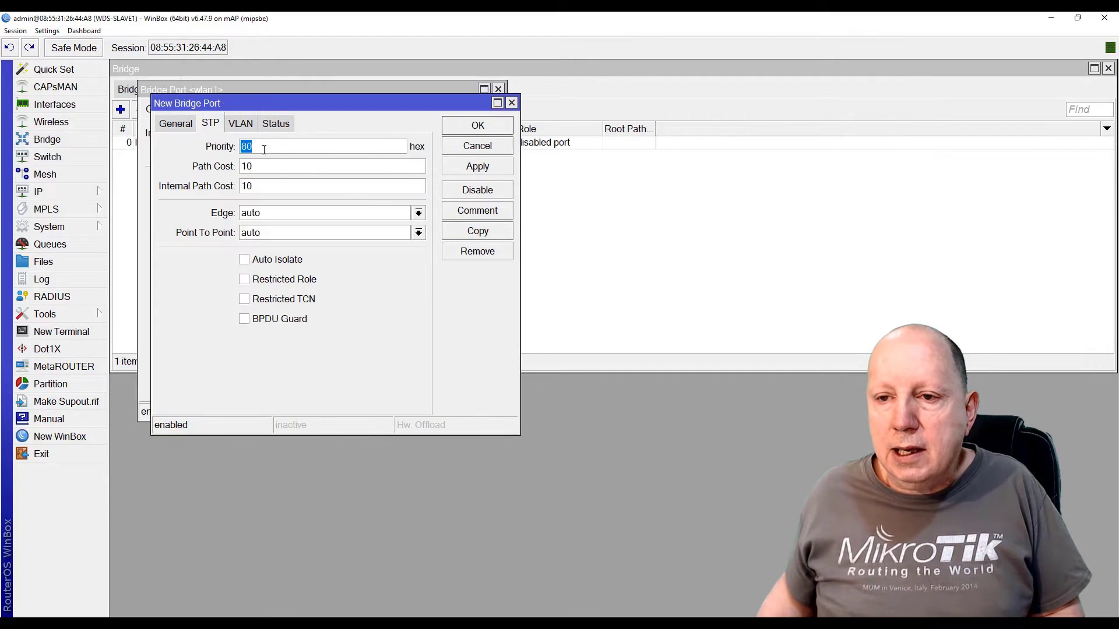
click(169, 125)
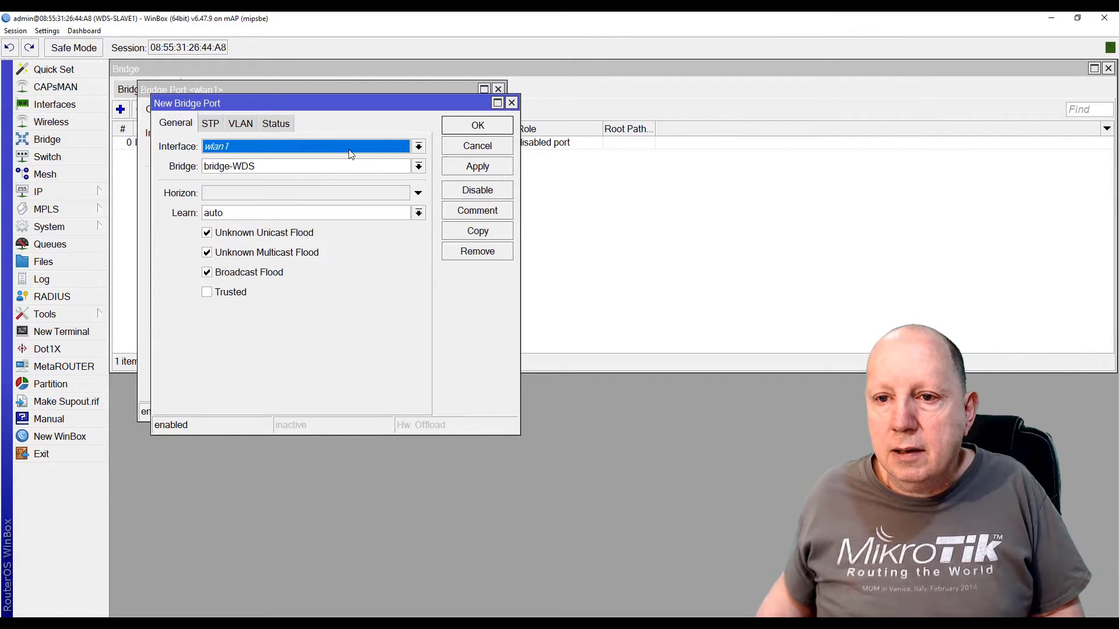
click(420, 146)
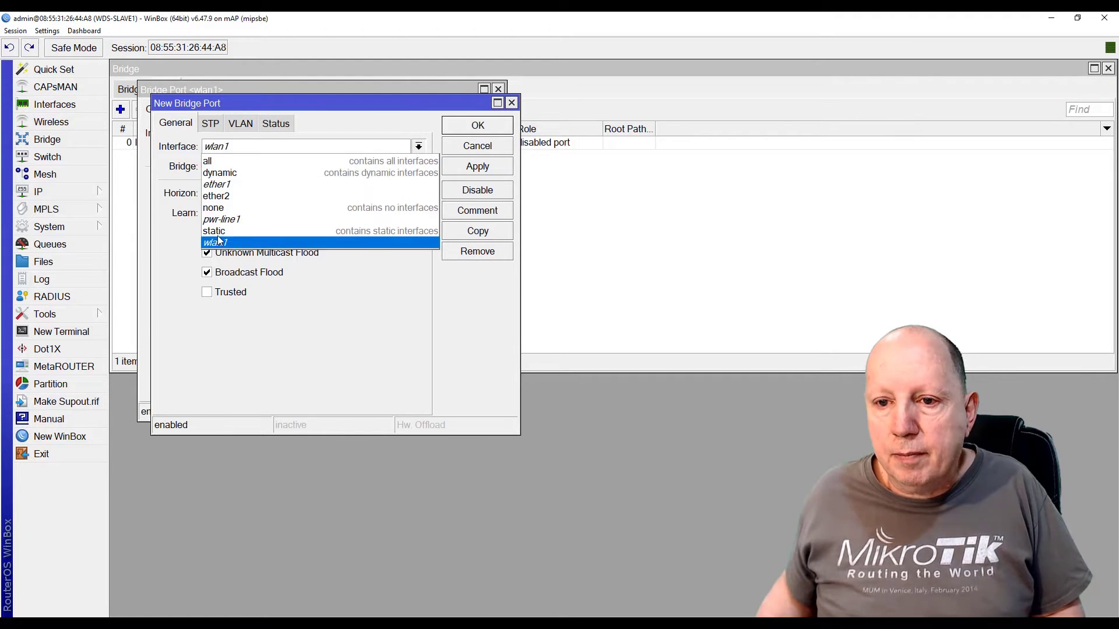
click(216, 184)
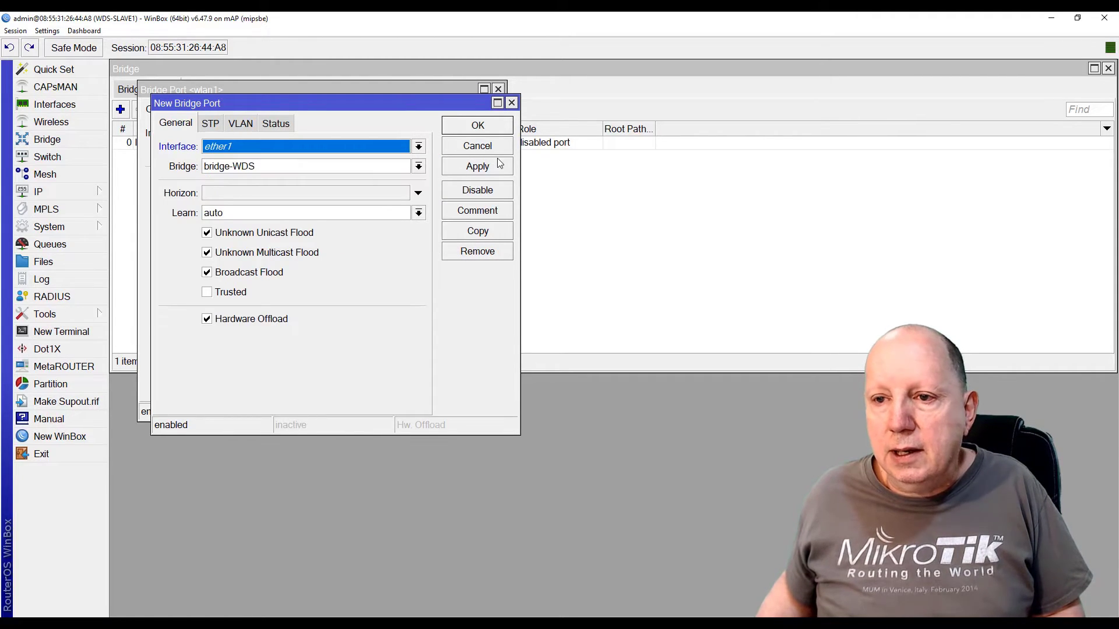
click(487, 169)
click(492, 126)
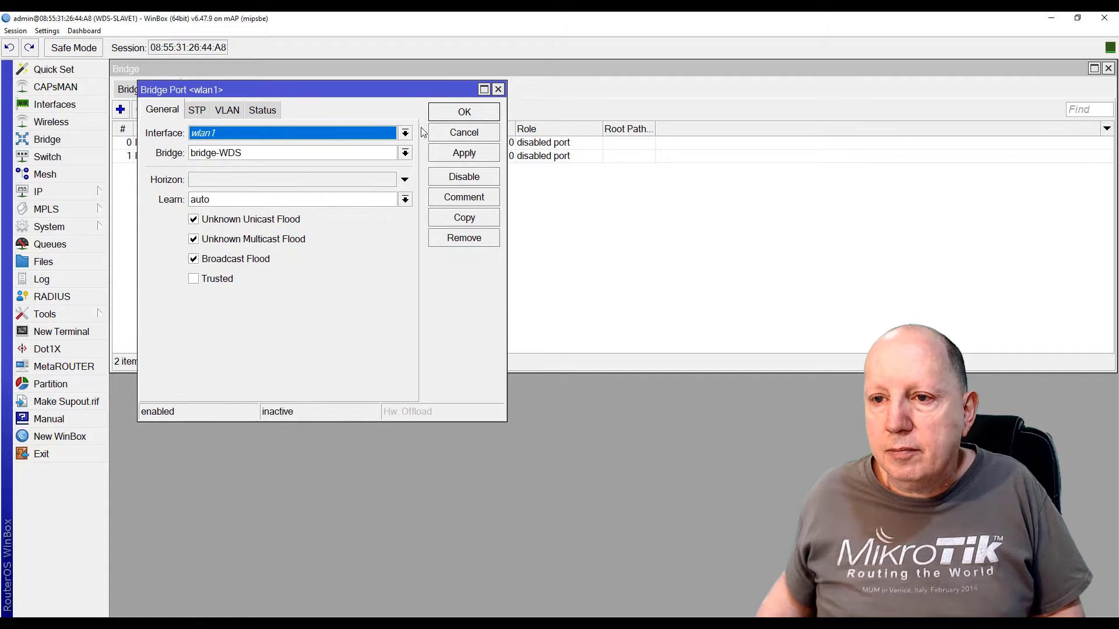
click(447, 113)
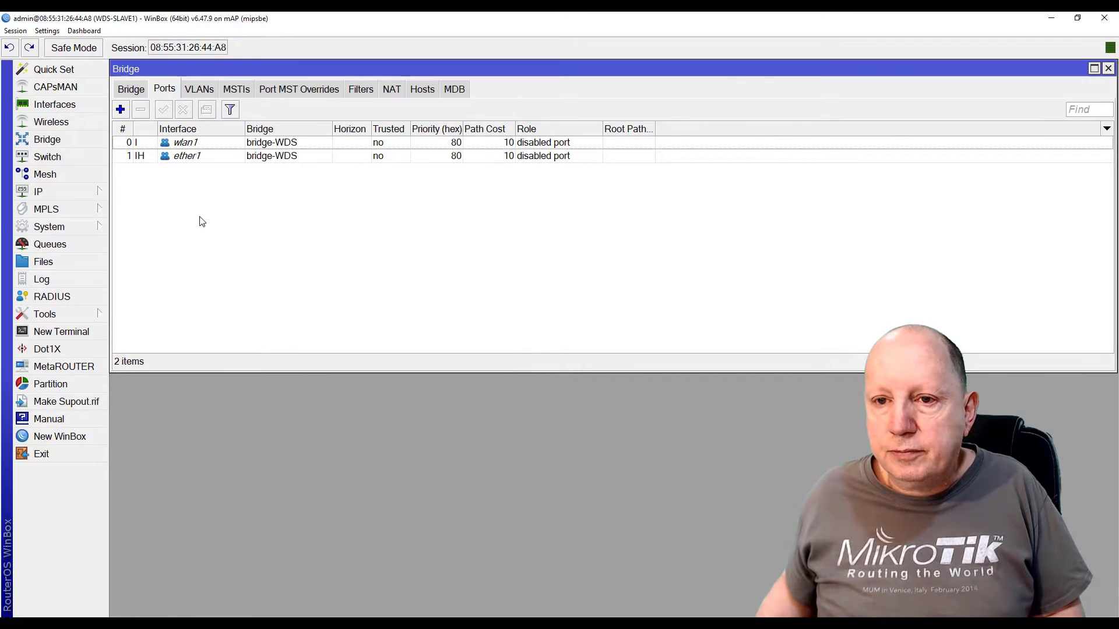
Review bridge-WDS's spanning tree settings, then close the Bridge window
click(134, 90)
double_click(163, 142)
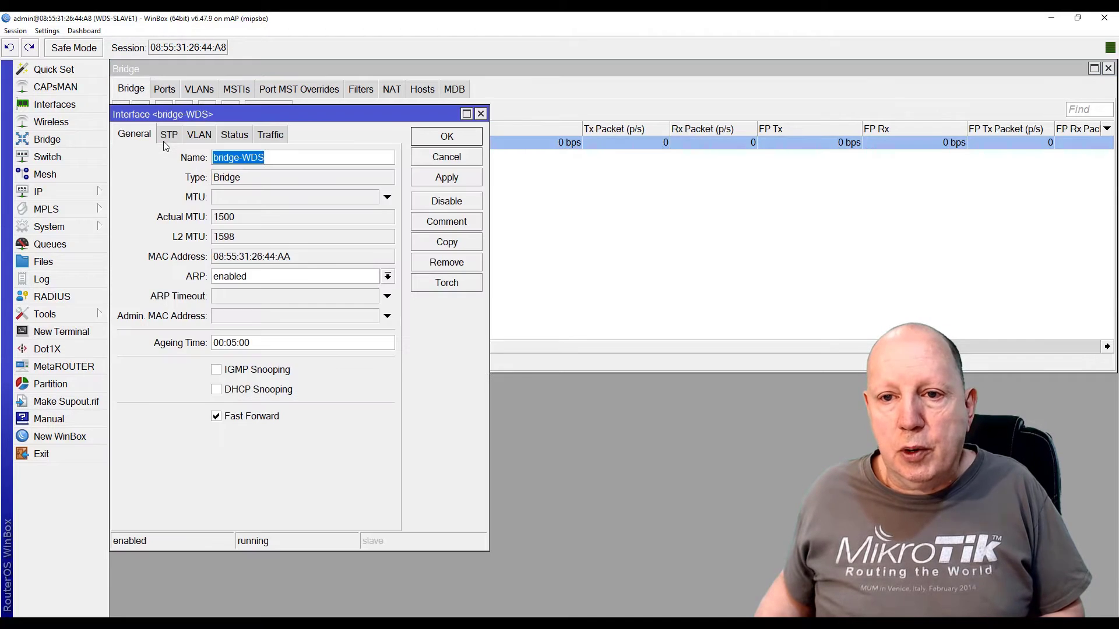
click(168, 136)
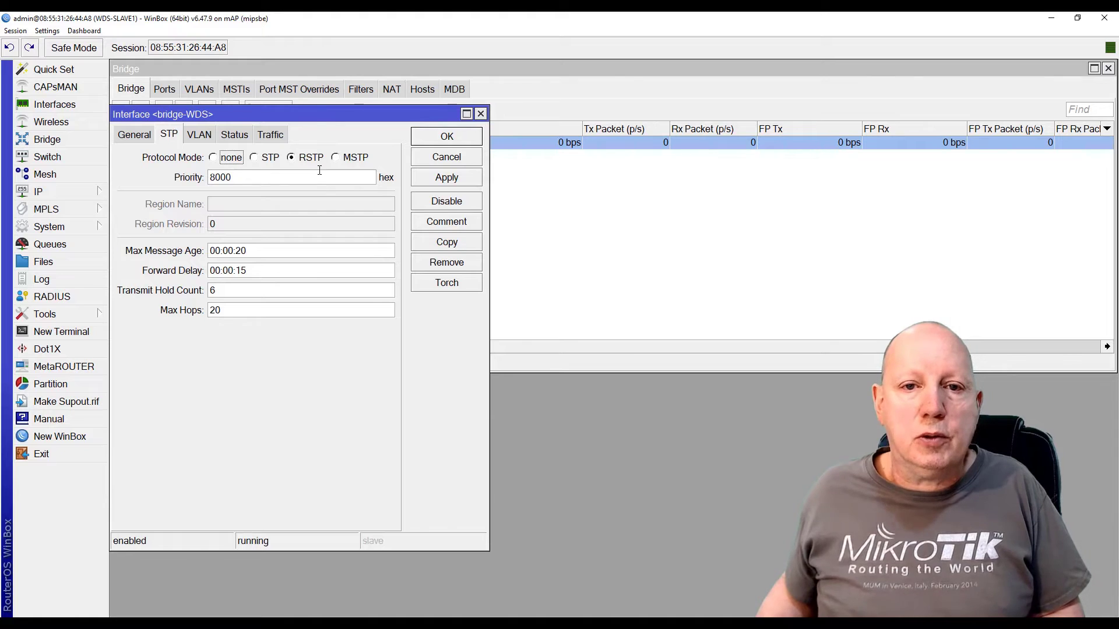
click(447, 136)
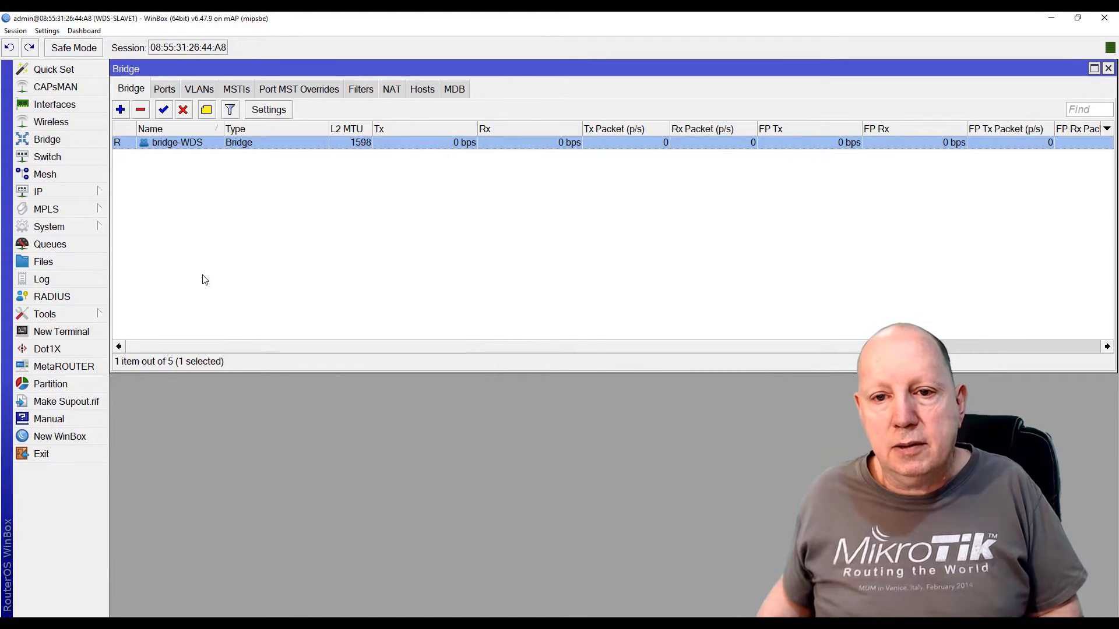
click(1108, 69)
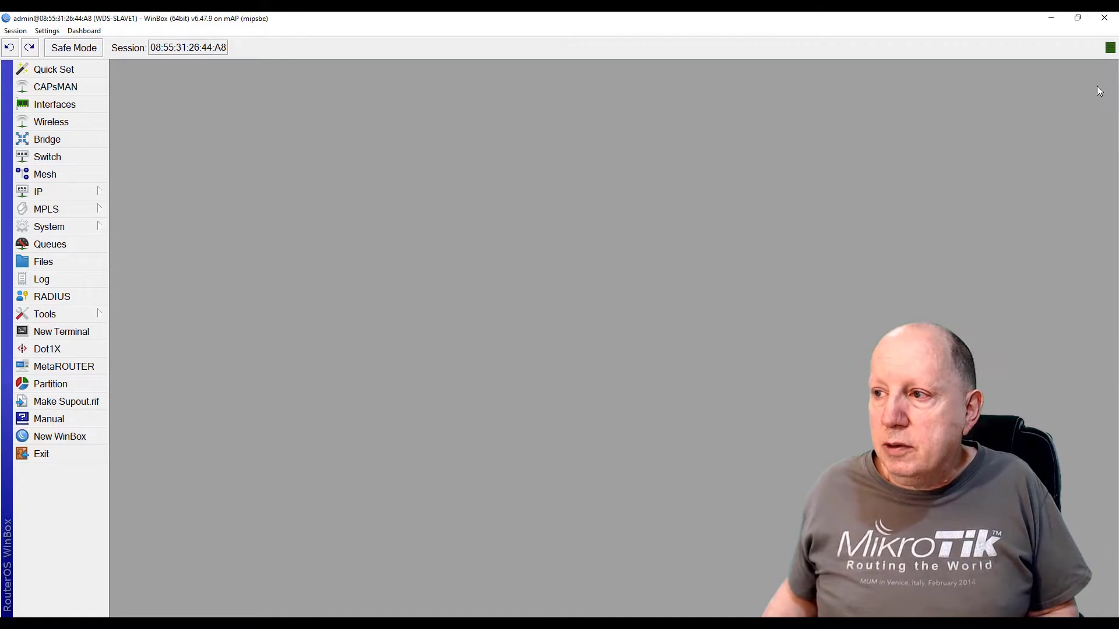
Add a DHCP client with interface bridge-WDS and enable the new entry
click(42, 194)
click(149, 265)
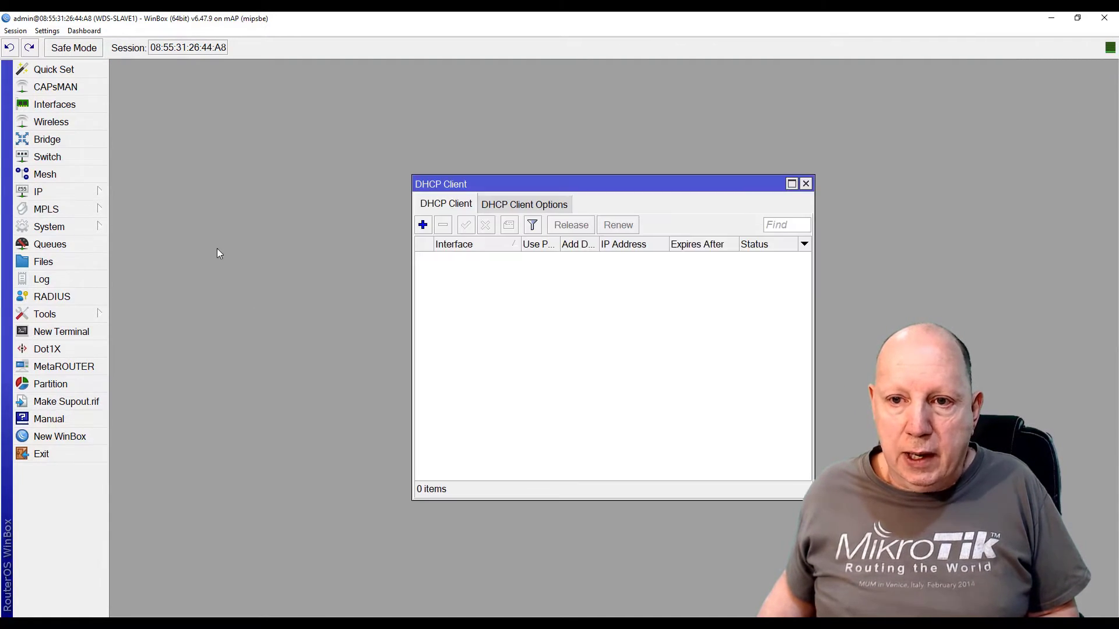
drag(469, 184, 194, 107)
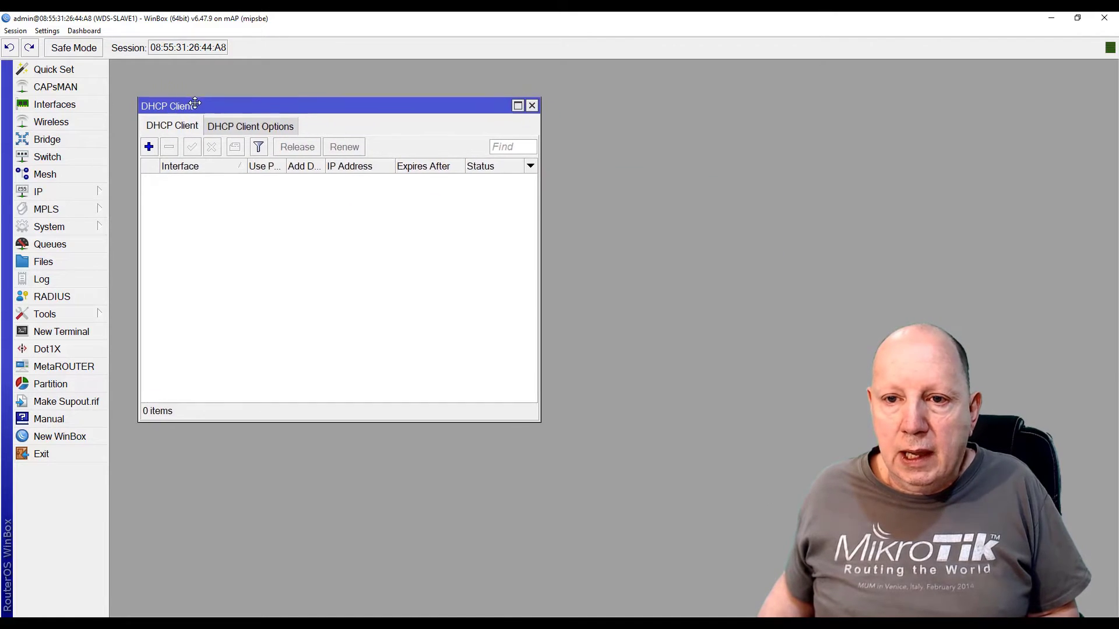
click(148, 148)
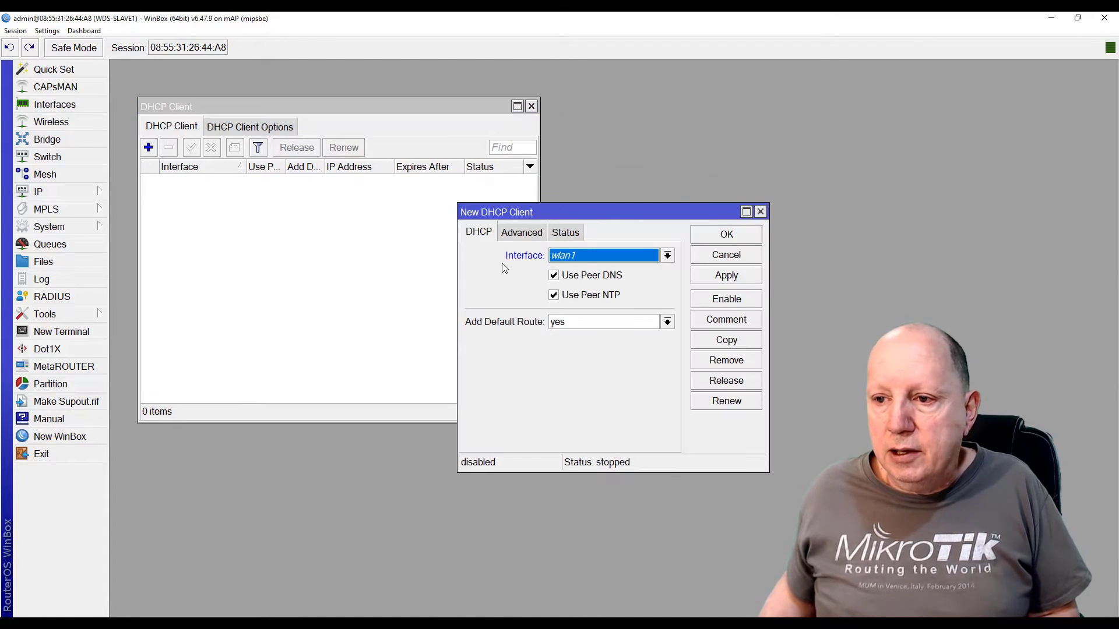
click(668, 256)
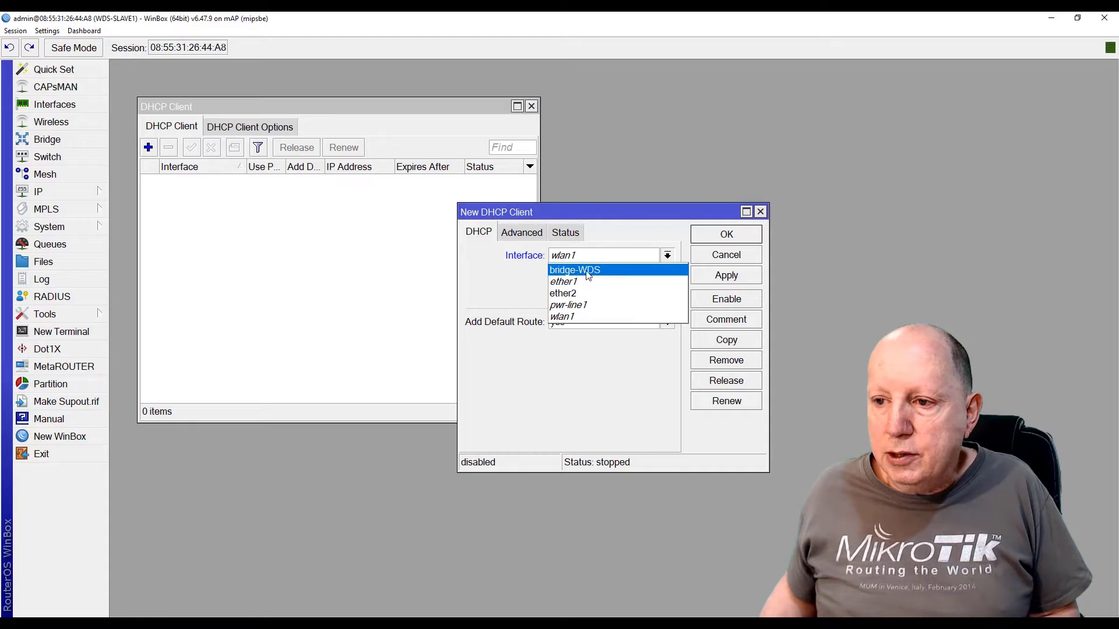
click(594, 272)
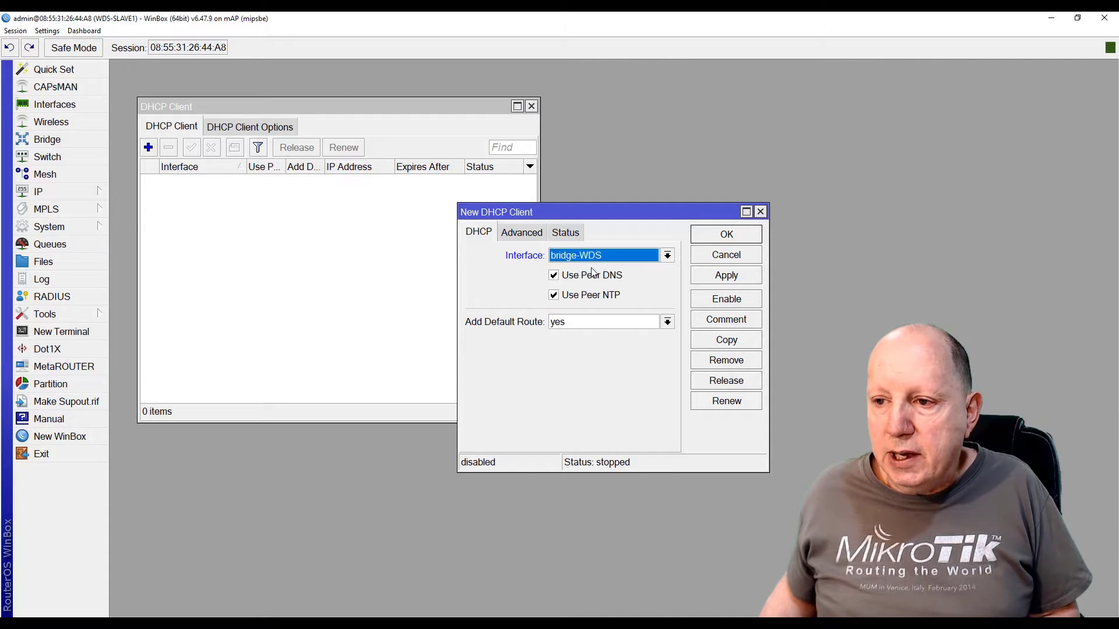
click(722, 235)
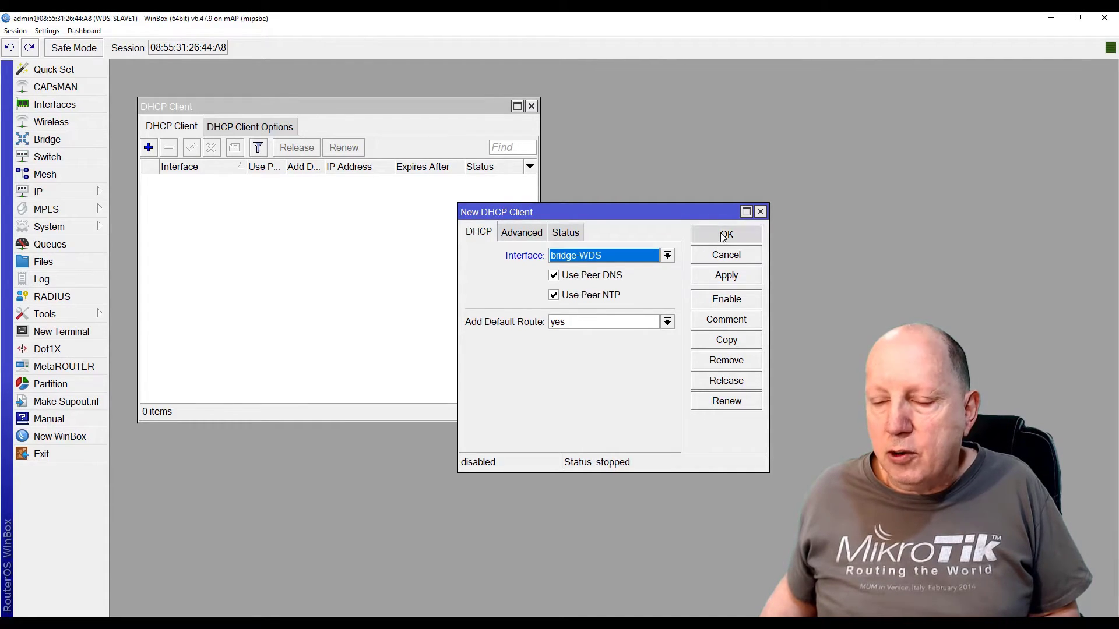
click(267, 183)
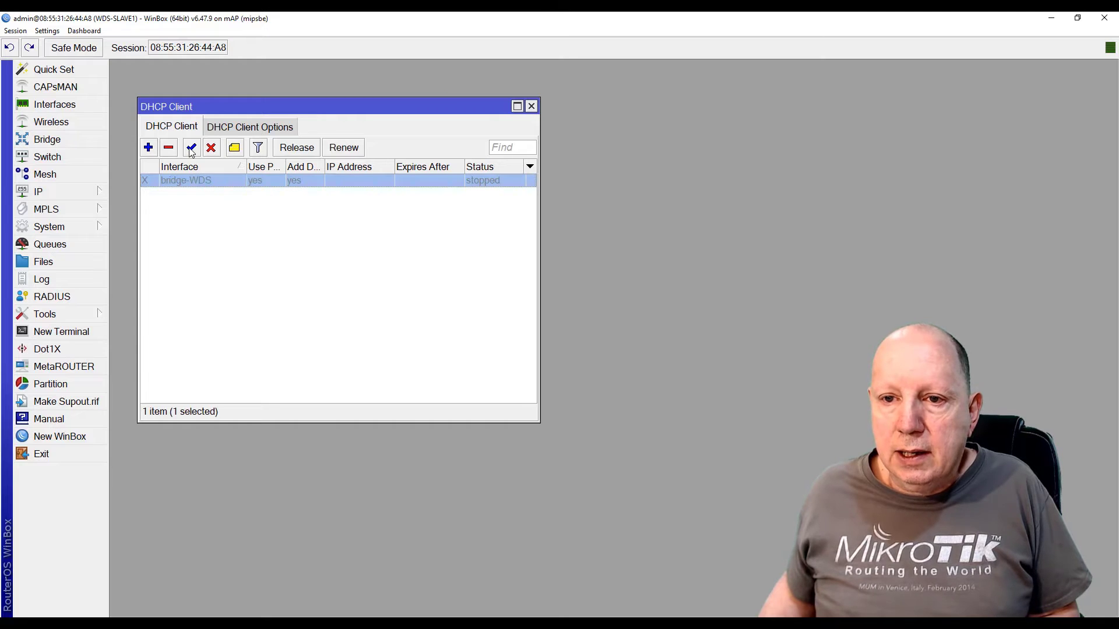
click(191, 148)
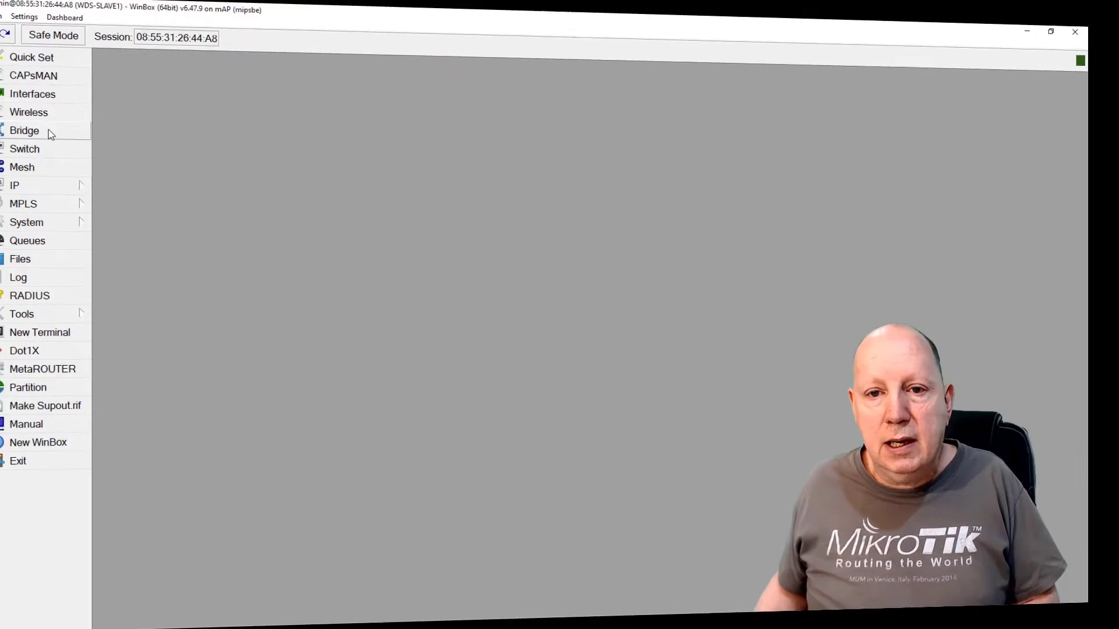
Start a new wireless security profile named profile-wds
click(51, 122)
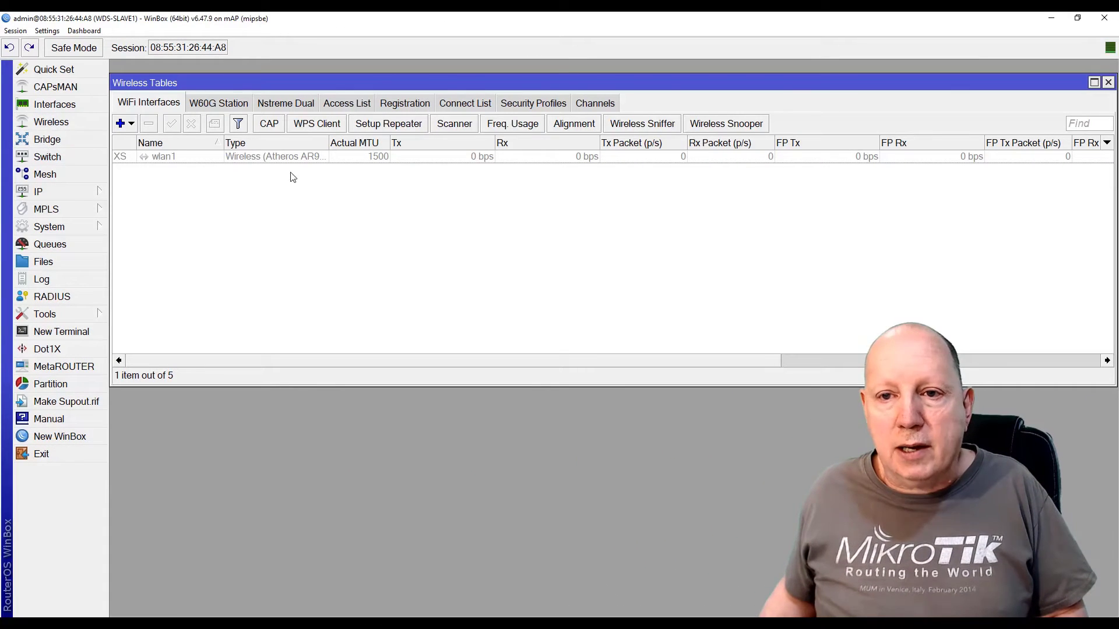
click(529, 104)
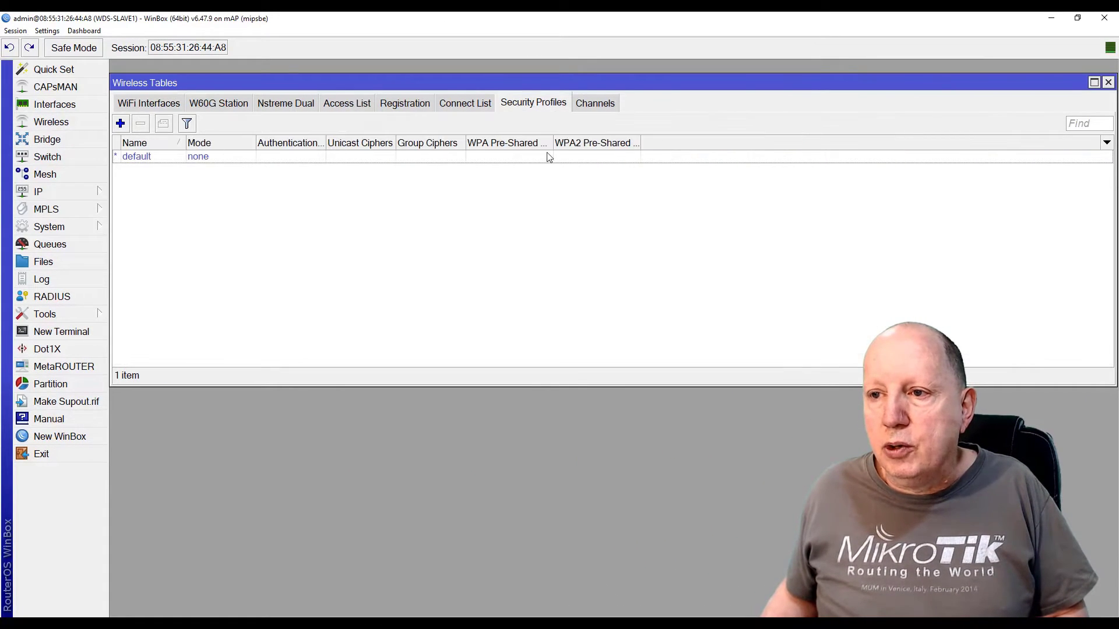
click(121, 124)
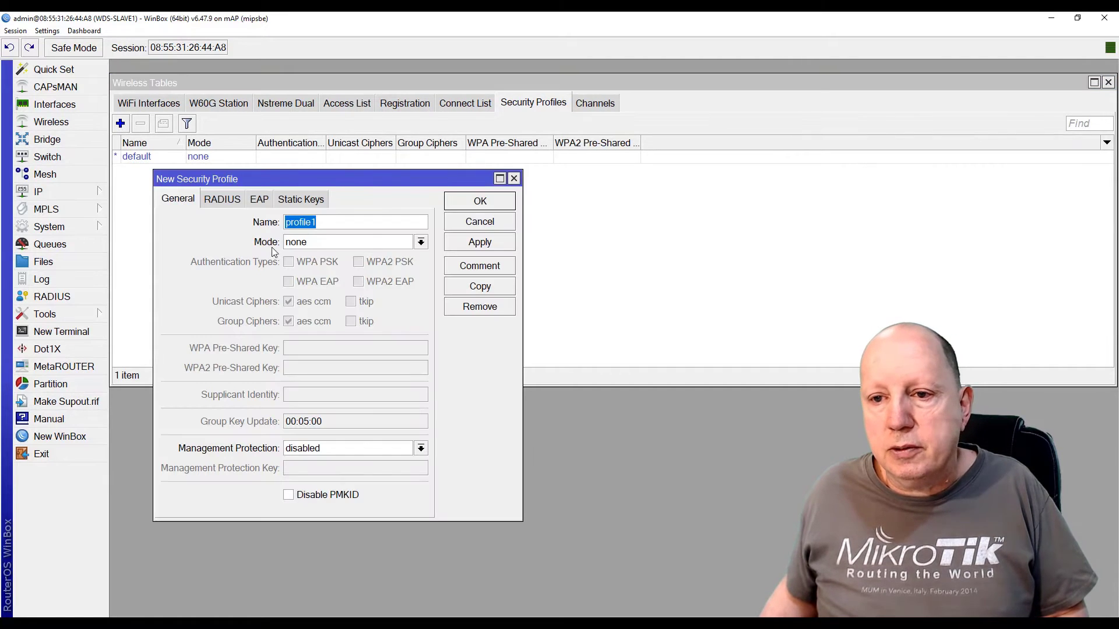
click(342, 220)
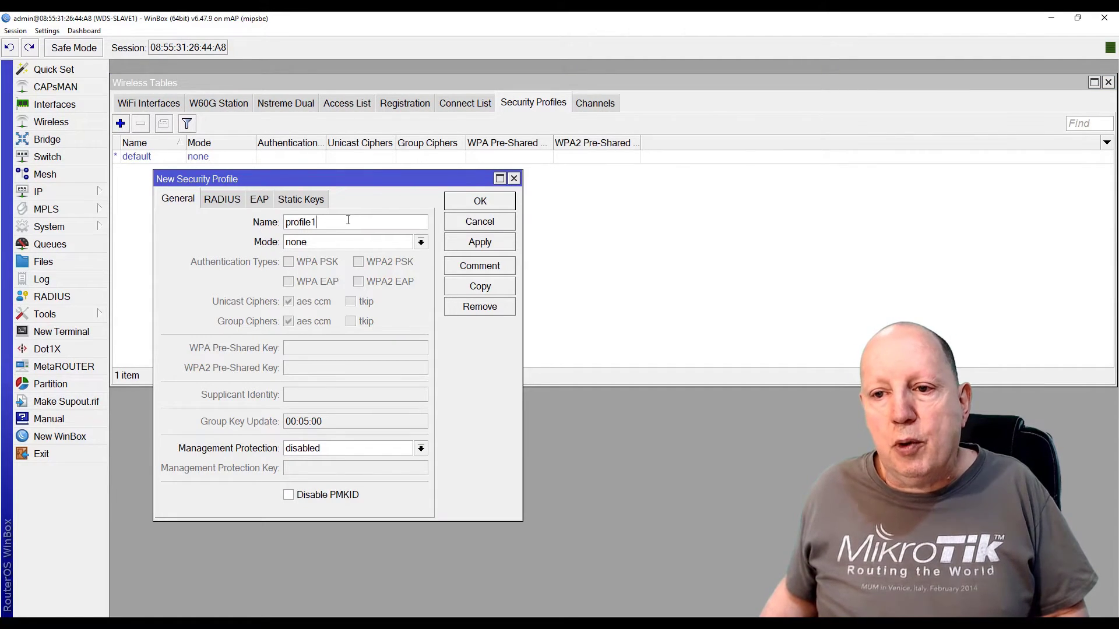
key(BackSpace)
text(-)
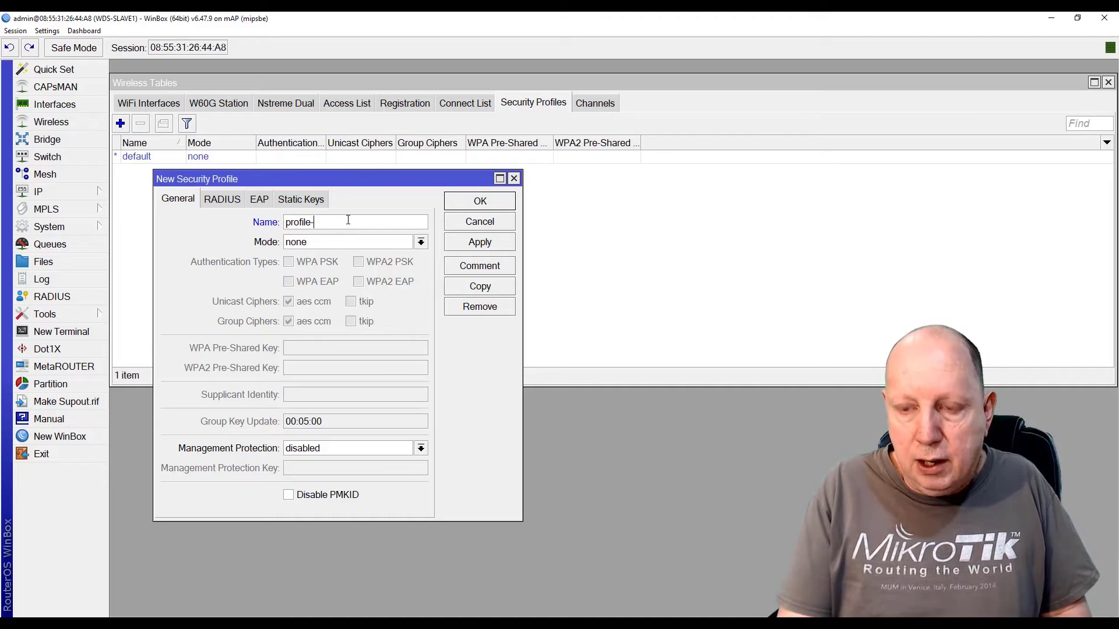
text(wds)
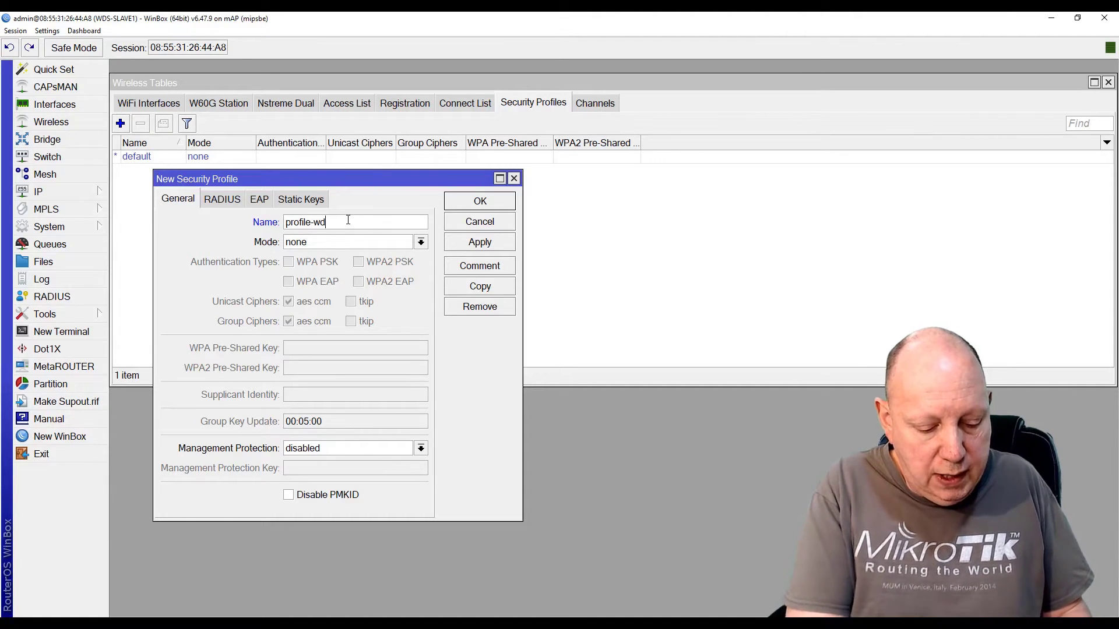
Set mode to dynamic keys and enable WPA2 PSK with the pre-shared key, then save
click(309, 245)
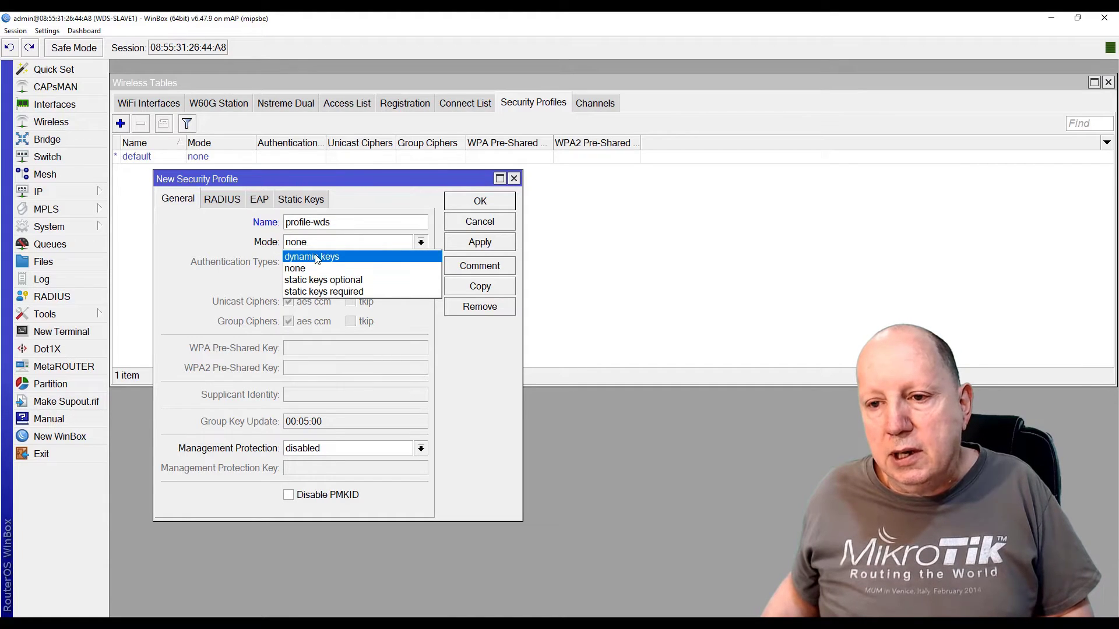
click(316, 258)
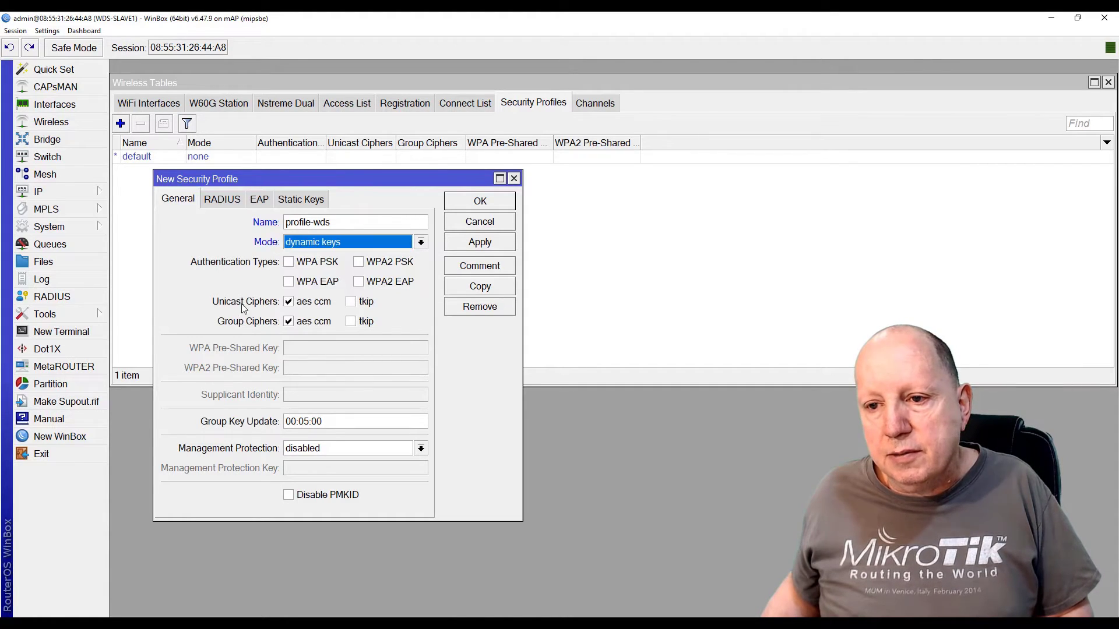
click(359, 262)
click(299, 369)
text(12345678)
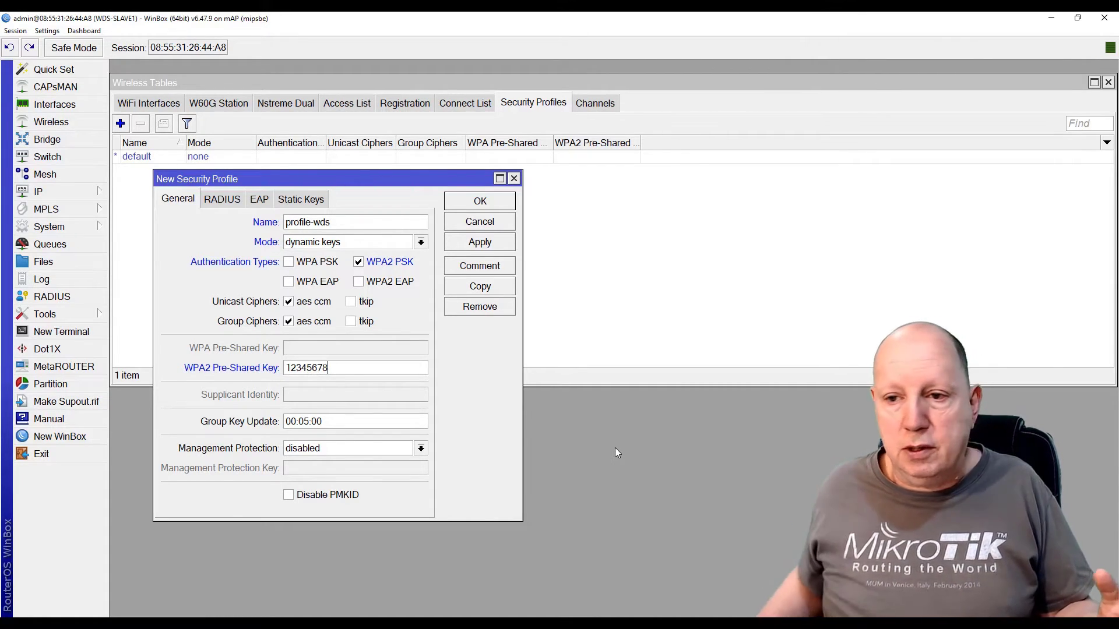
click(479, 201)
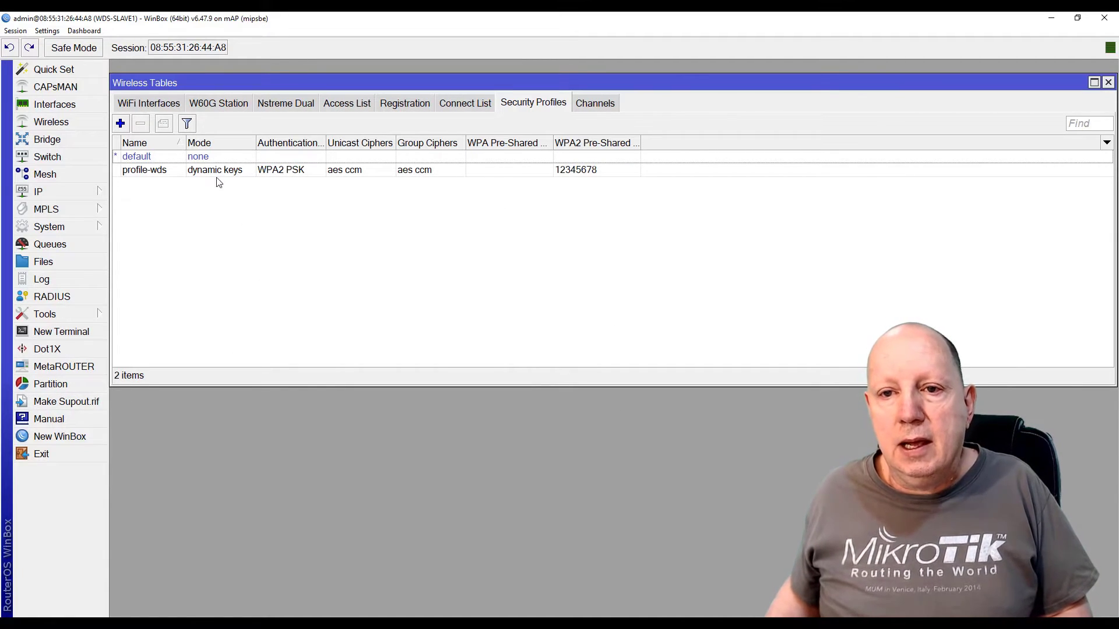
click(138, 102)
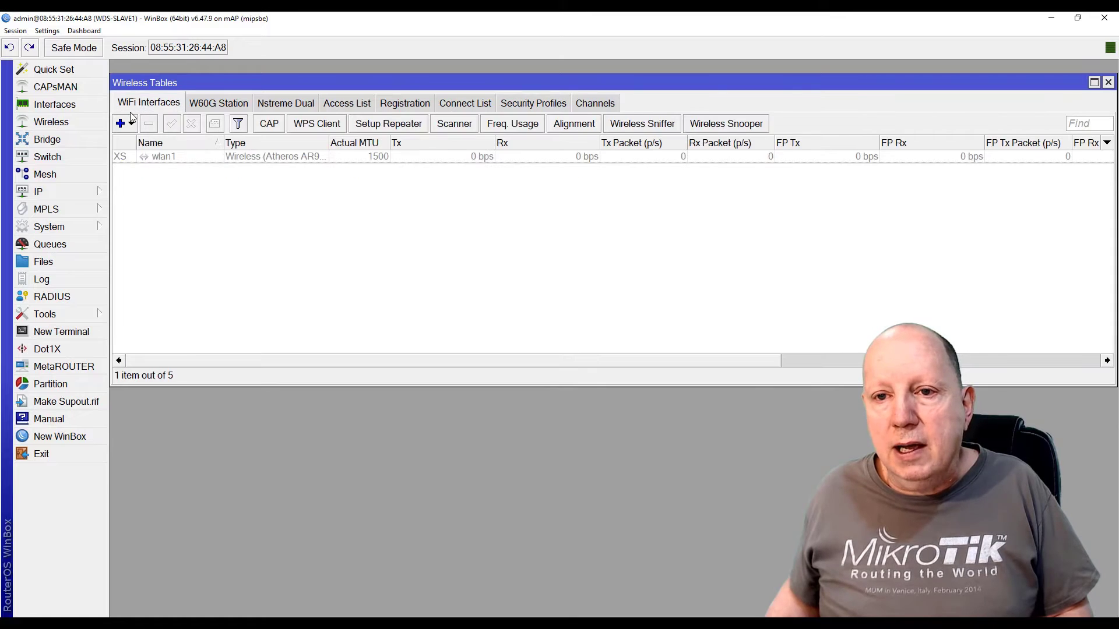
Set wlan1 to wds slave mode at 2437 MHz with SSID WDS-TEST
double_click(158, 158)
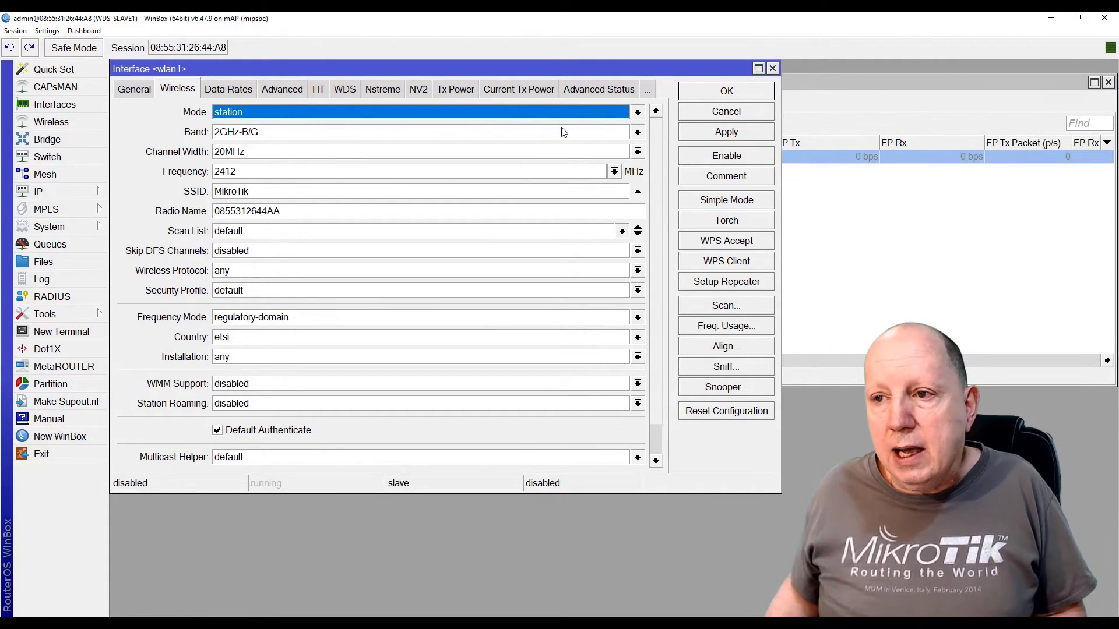
click(638, 112)
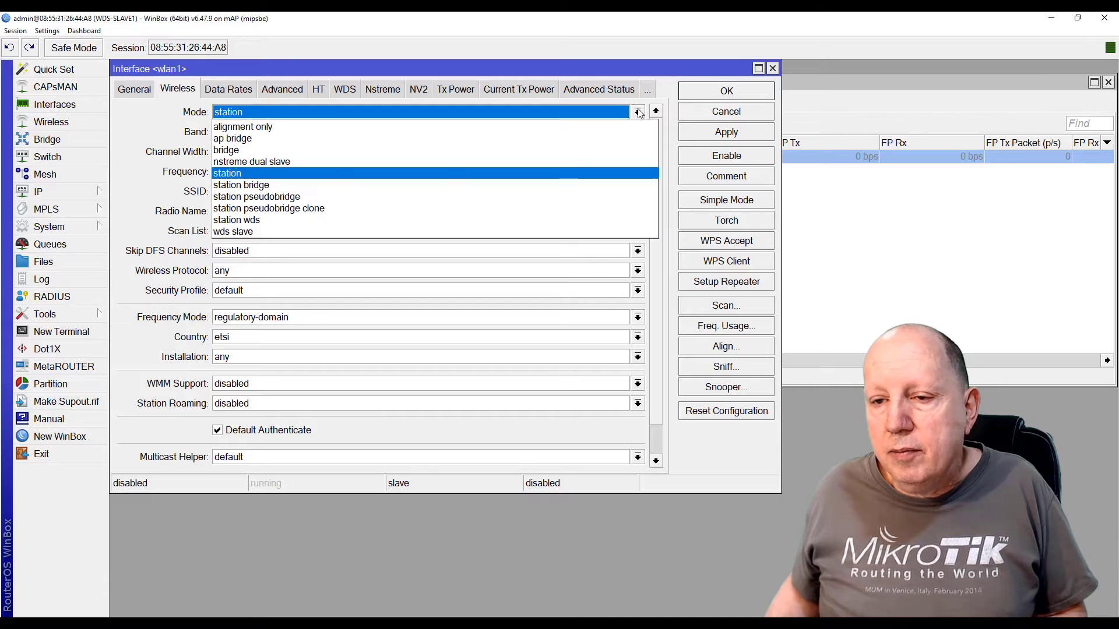
click(256, 232)
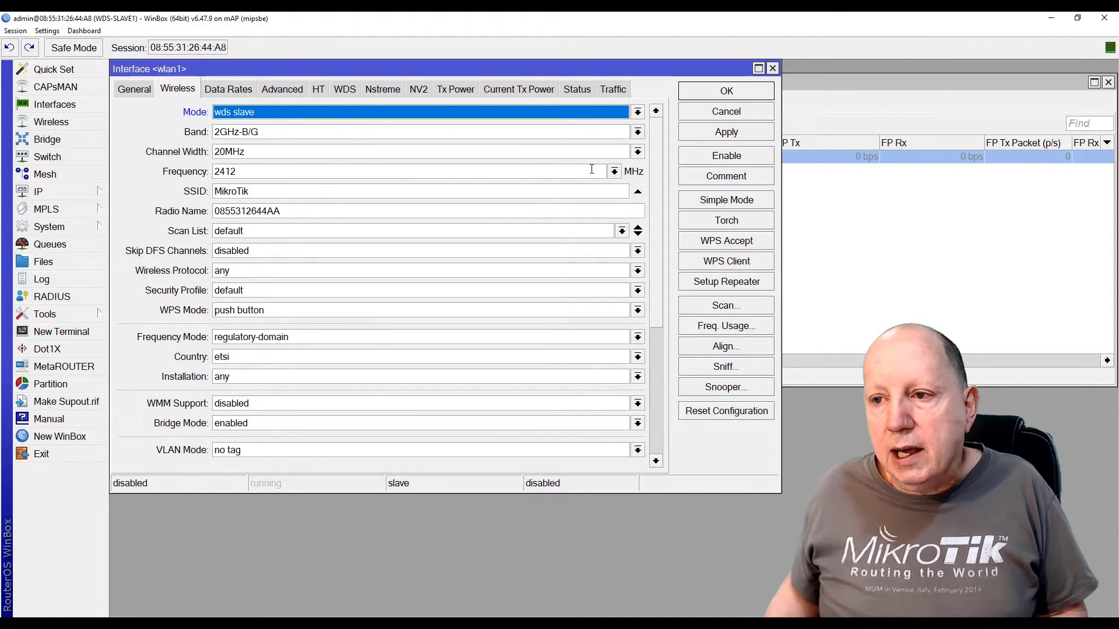
click(615, 172)
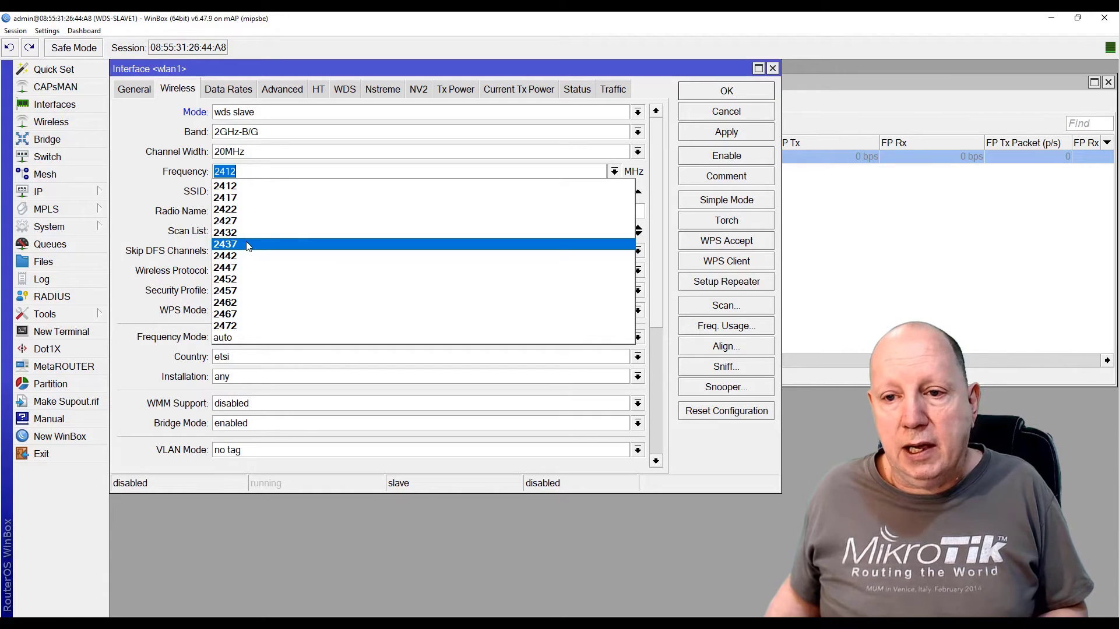
click(248, 245)
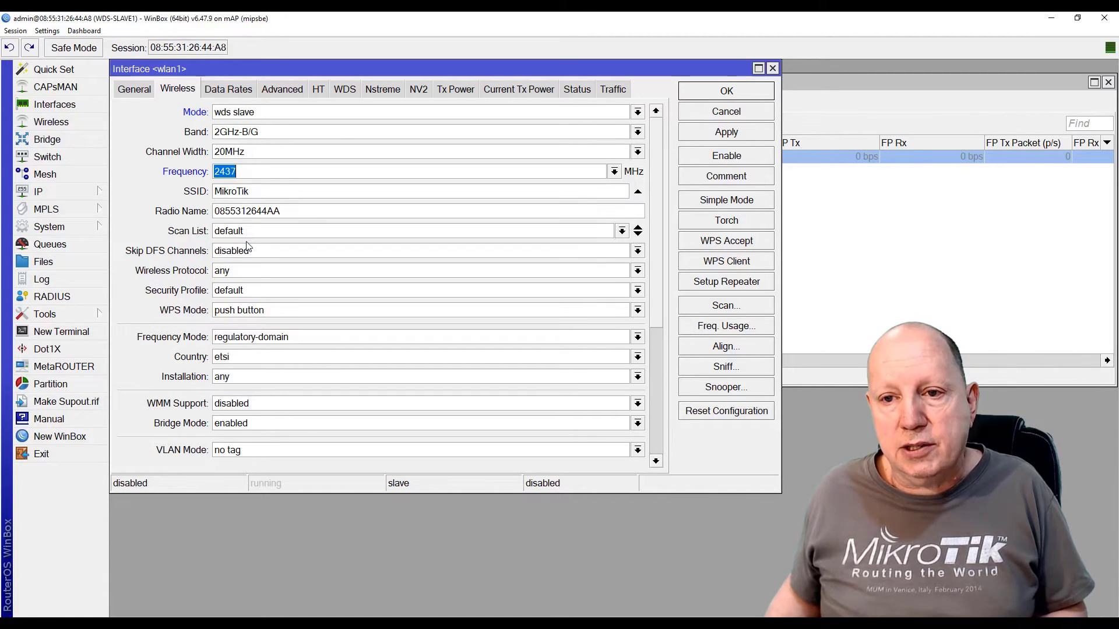
key(Tab)
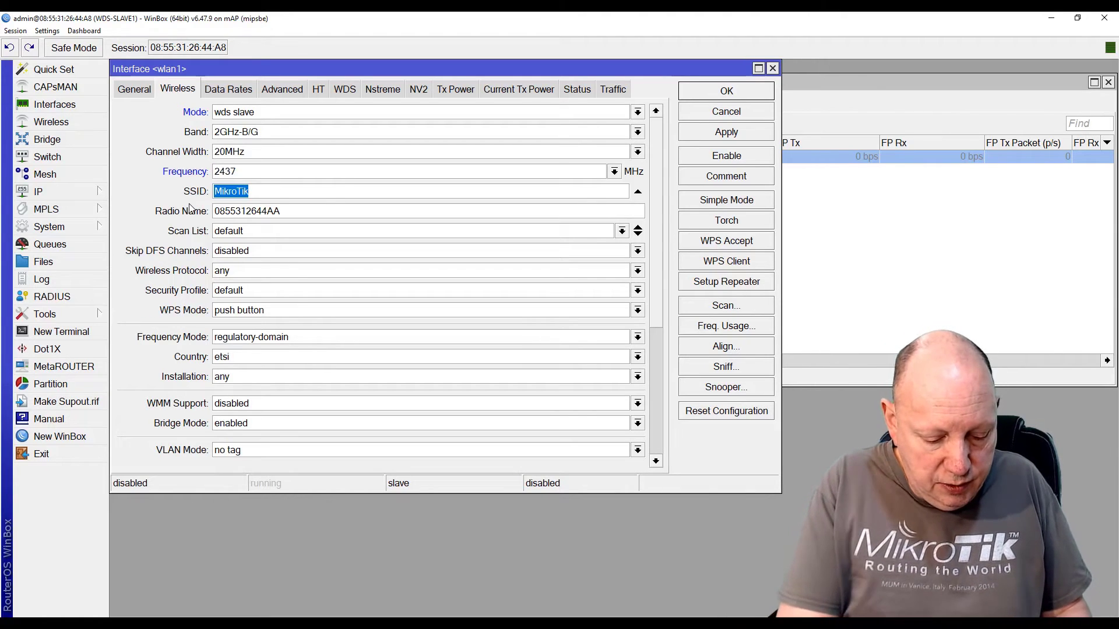
text(WDS)
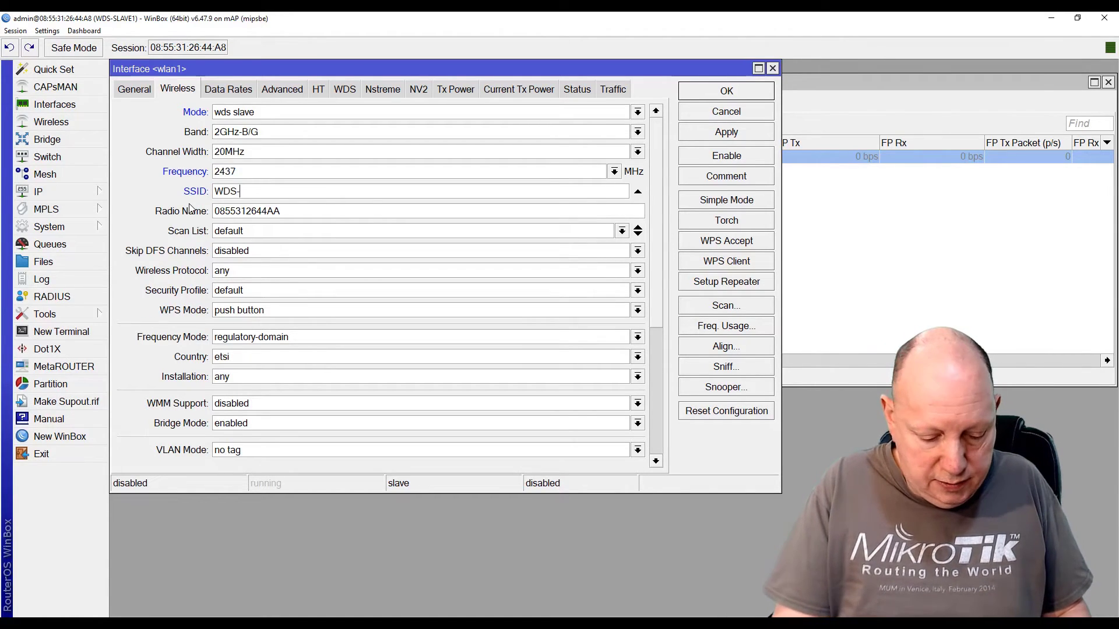
text(-SLAV)
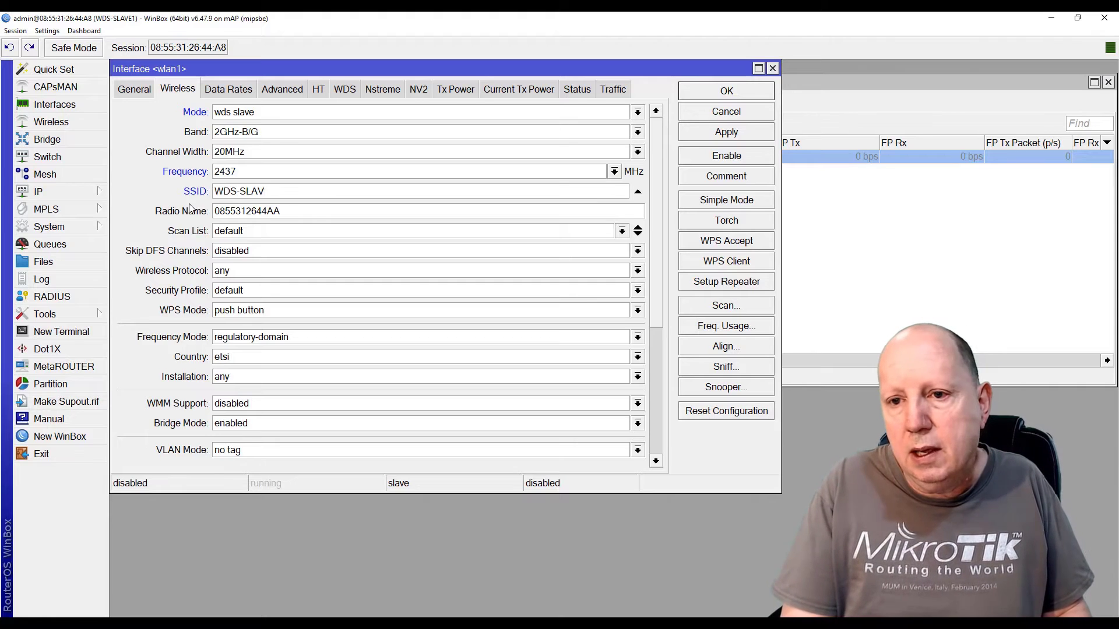
key(BackSpace)
key(BackSpace)
key(BackSpace)
key(BackSpace)
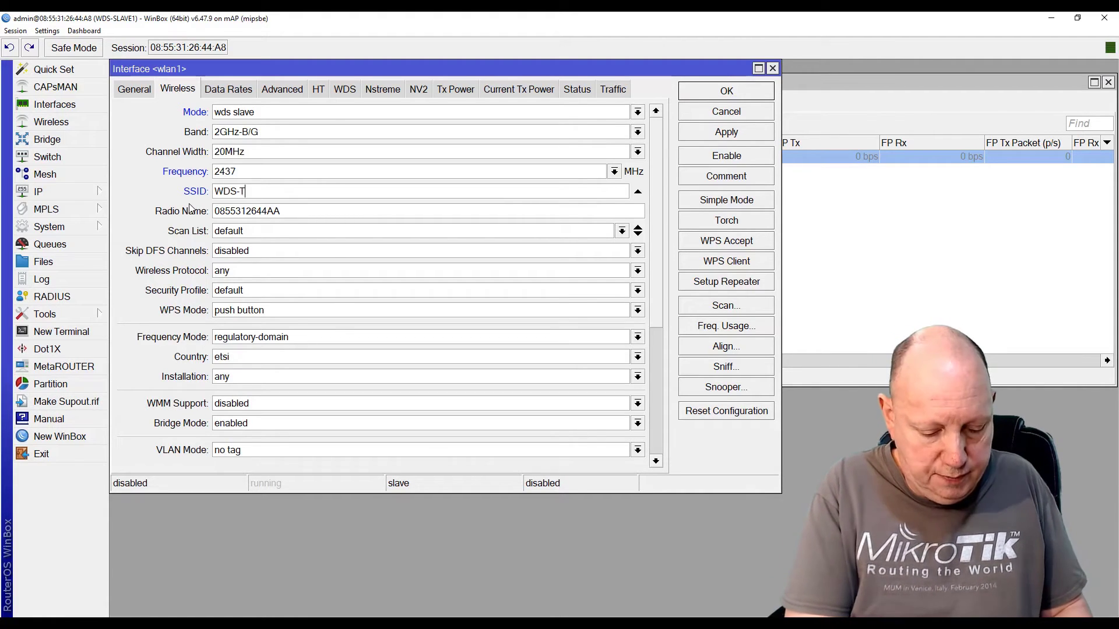
text(TEST)
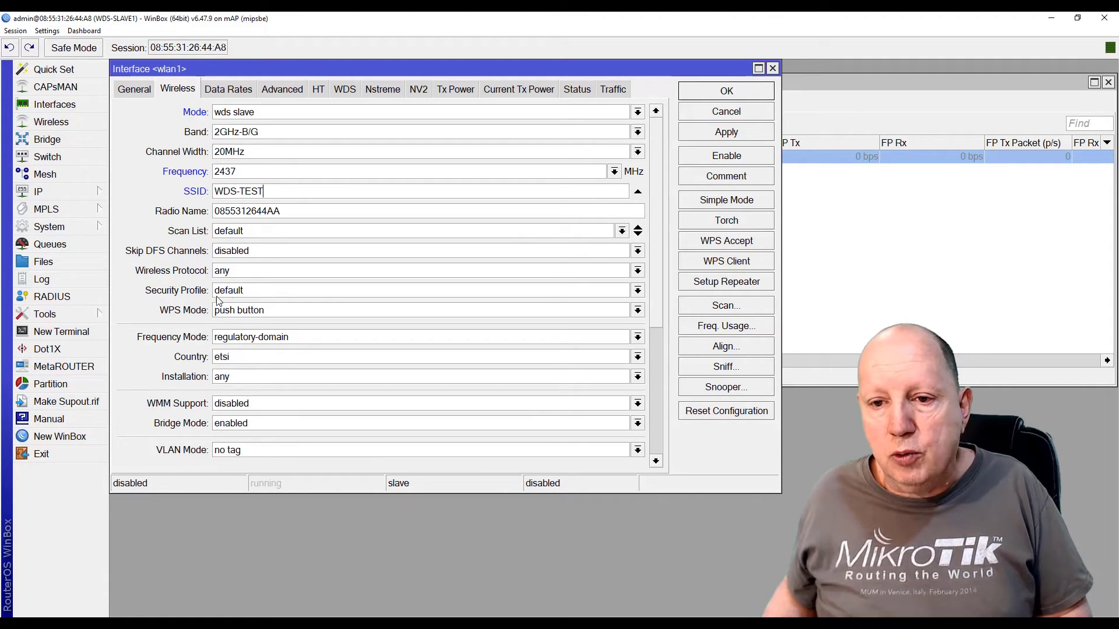
Choose security profile profile-wds and country belgium, then apply wlan1's settings
click(254, 291)
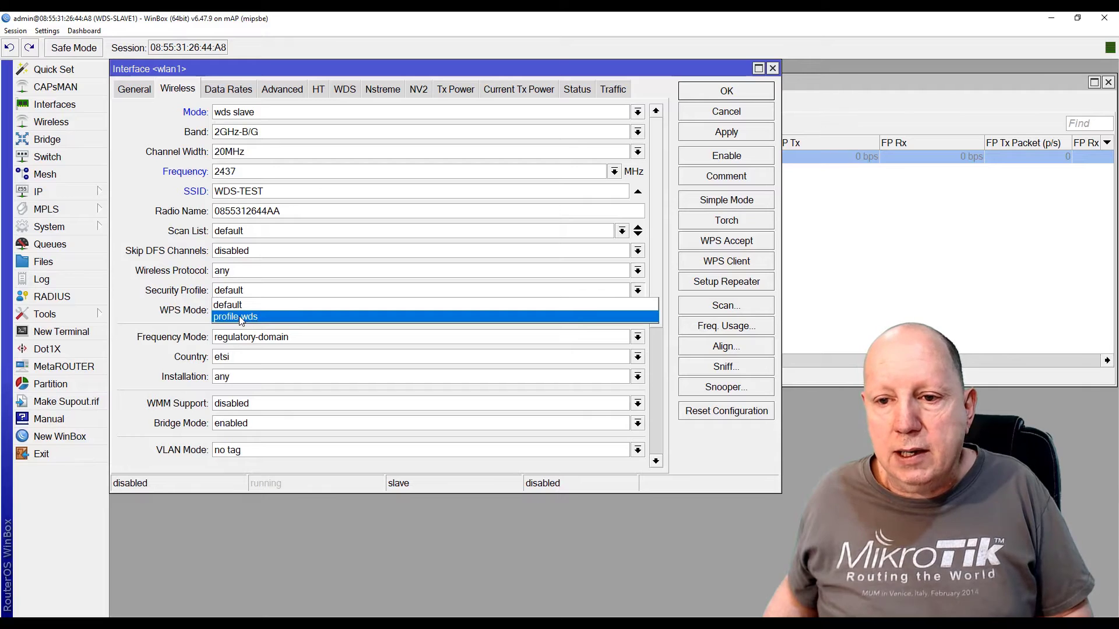
click(239, 317)
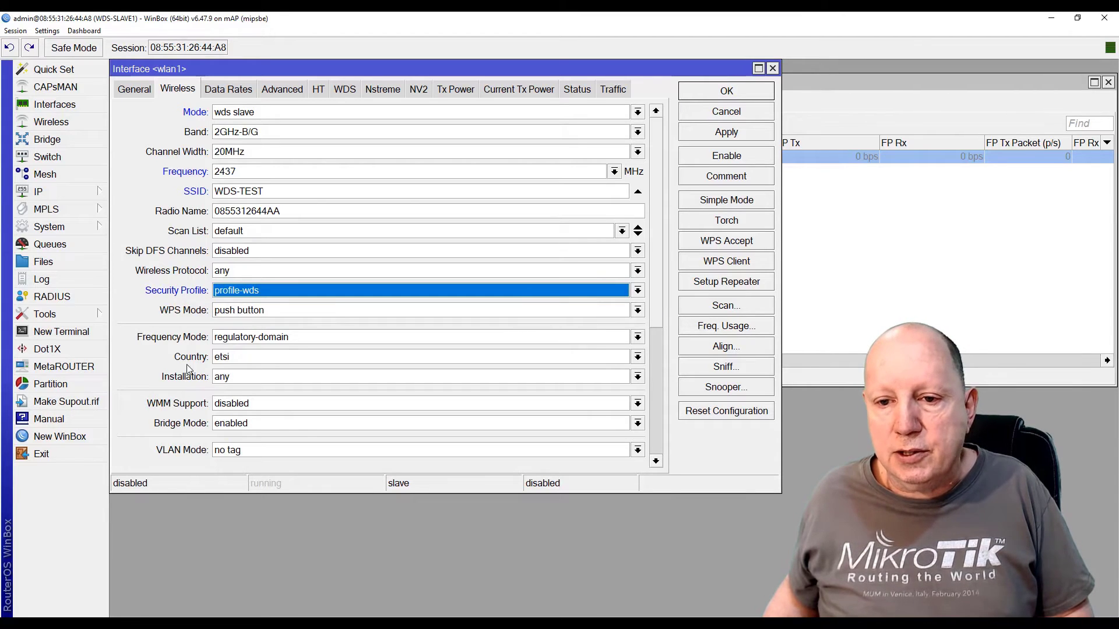
click(245, 357)
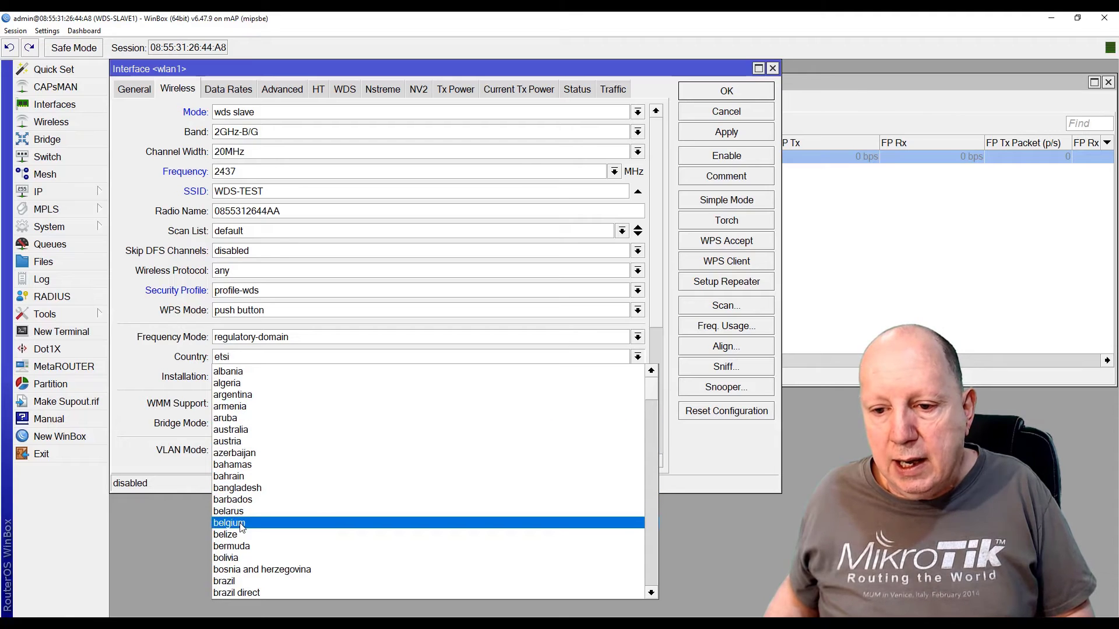
click(242, 524)
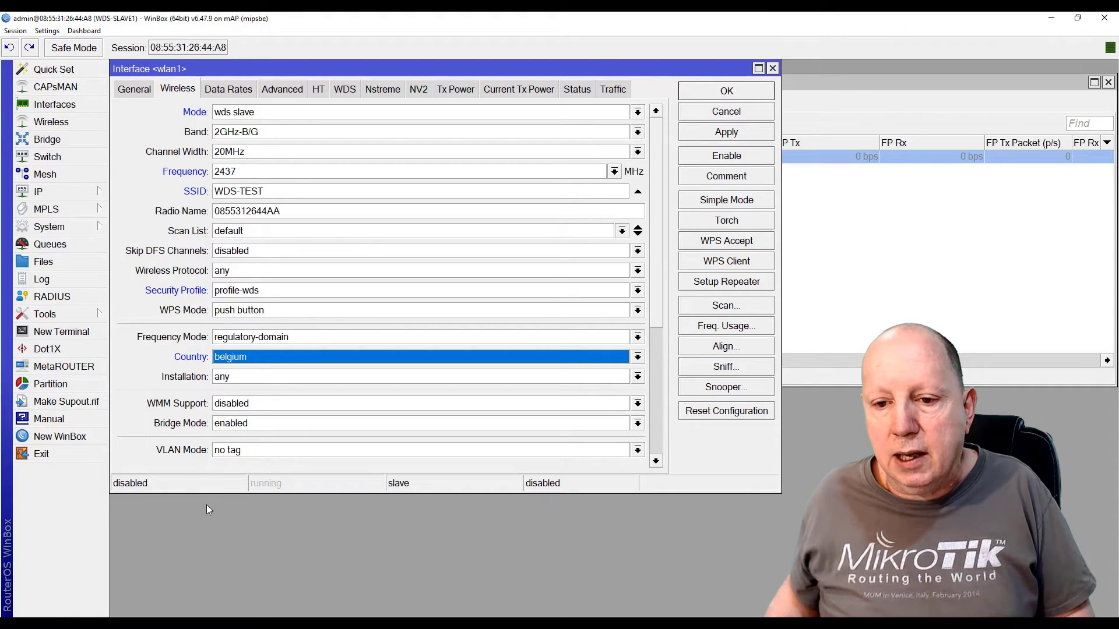
drag(200, 494, 200, 559)
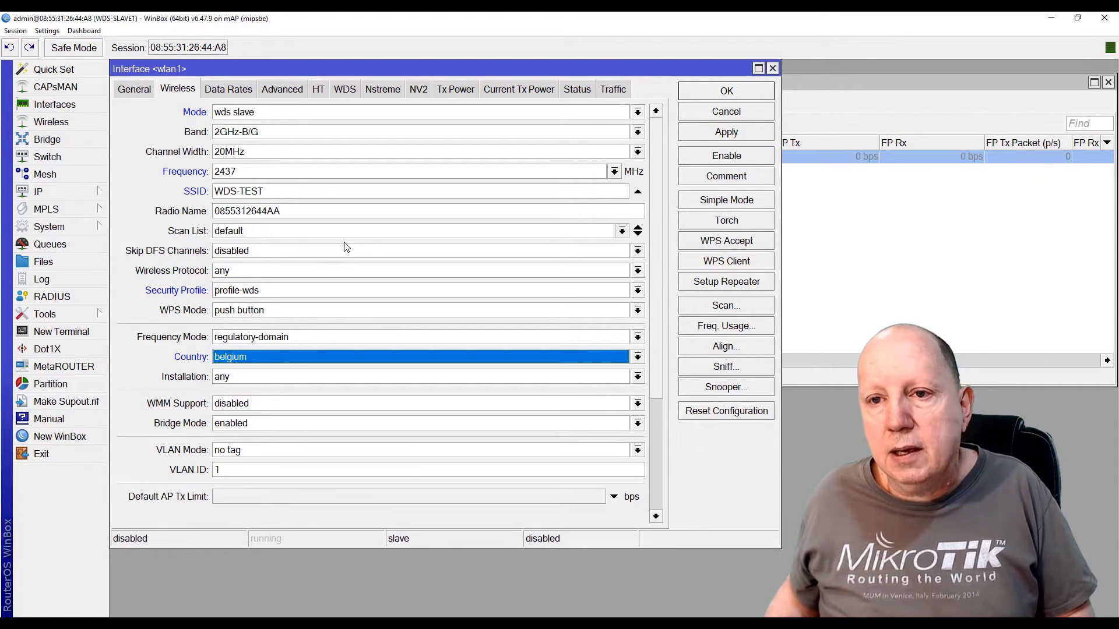
click(728, 134)
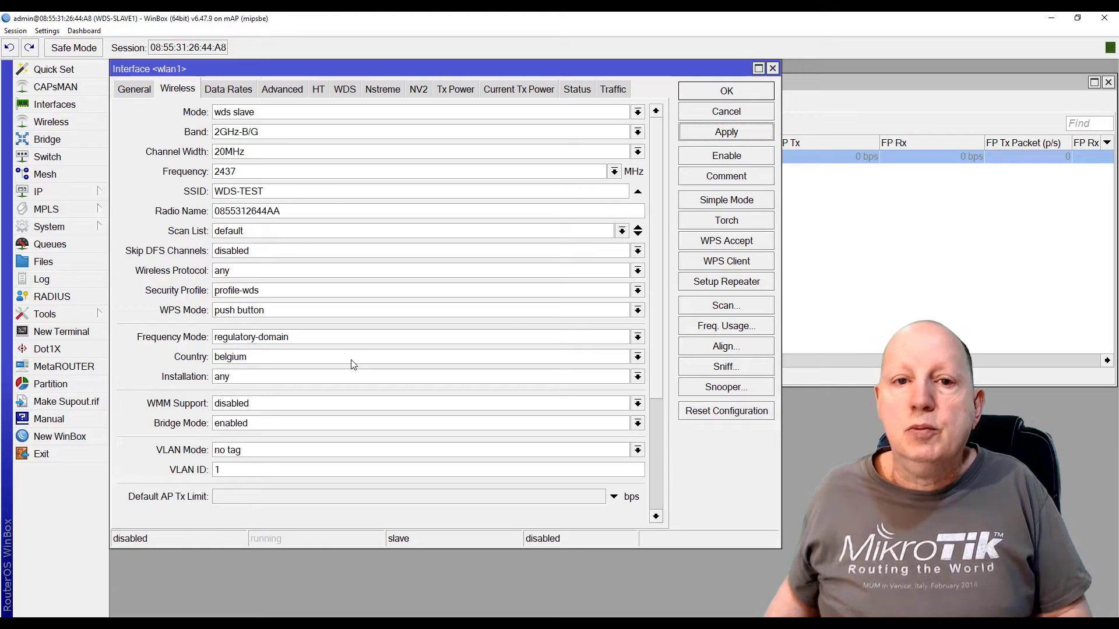
On wlan1's WDS tab choose dynamic mode and default bridge bridge-WDS, then apply
click(346, 90)
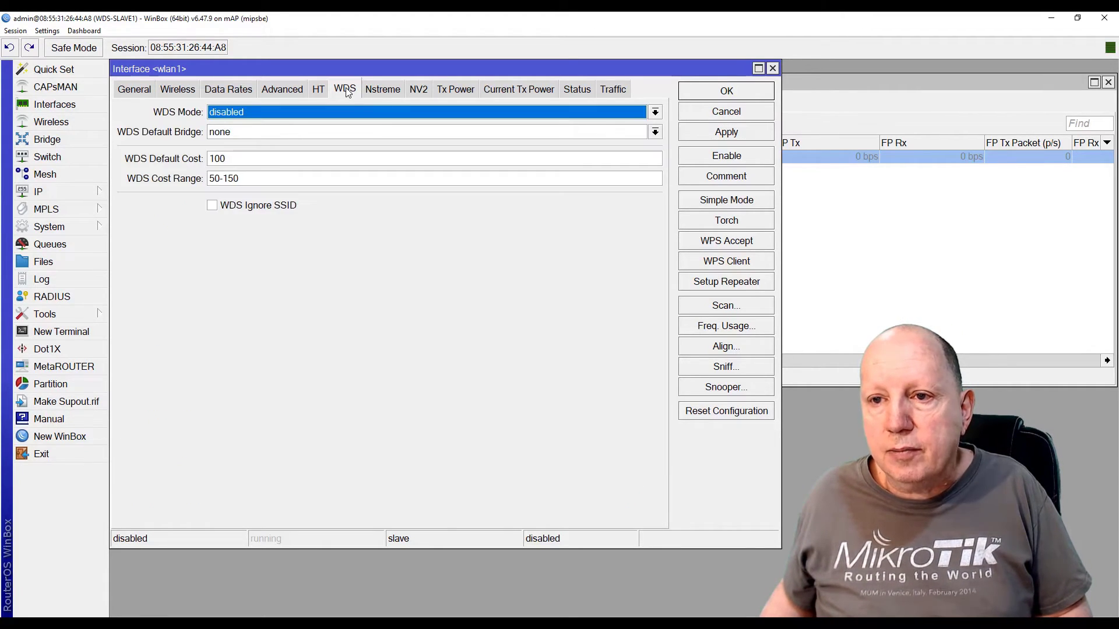
click(268, 116)
click(238, 140)
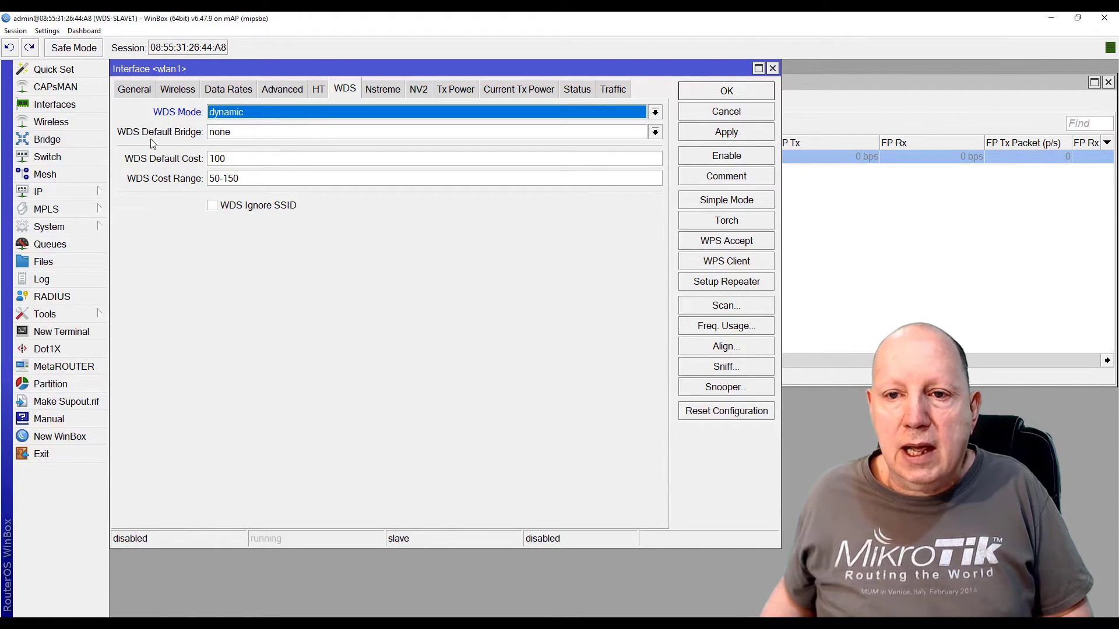
click(249, 134)
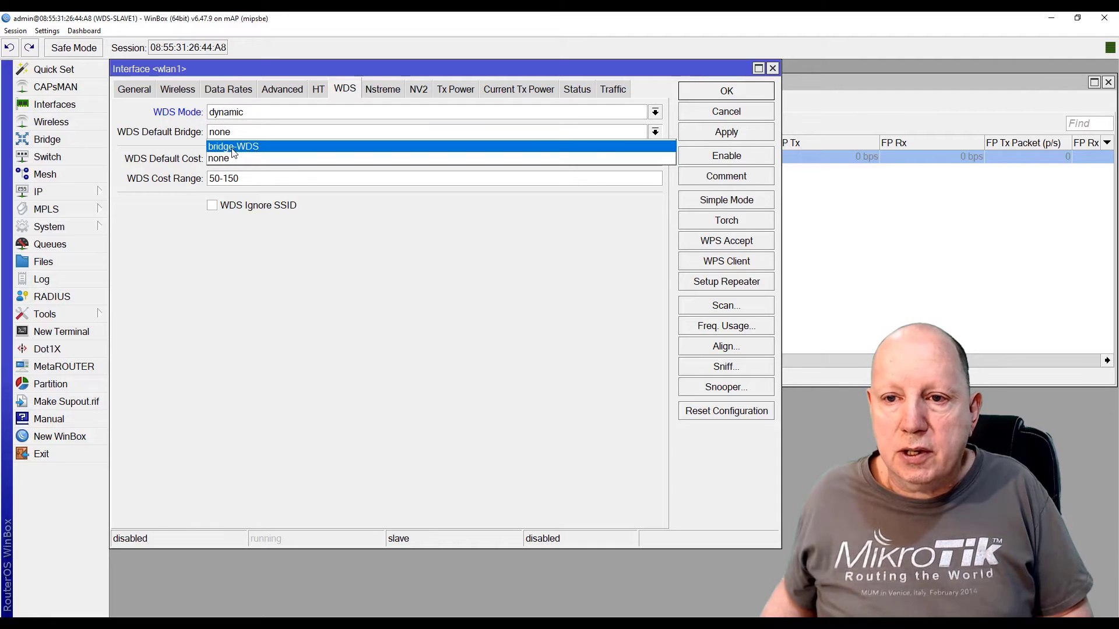
click(232, 148)
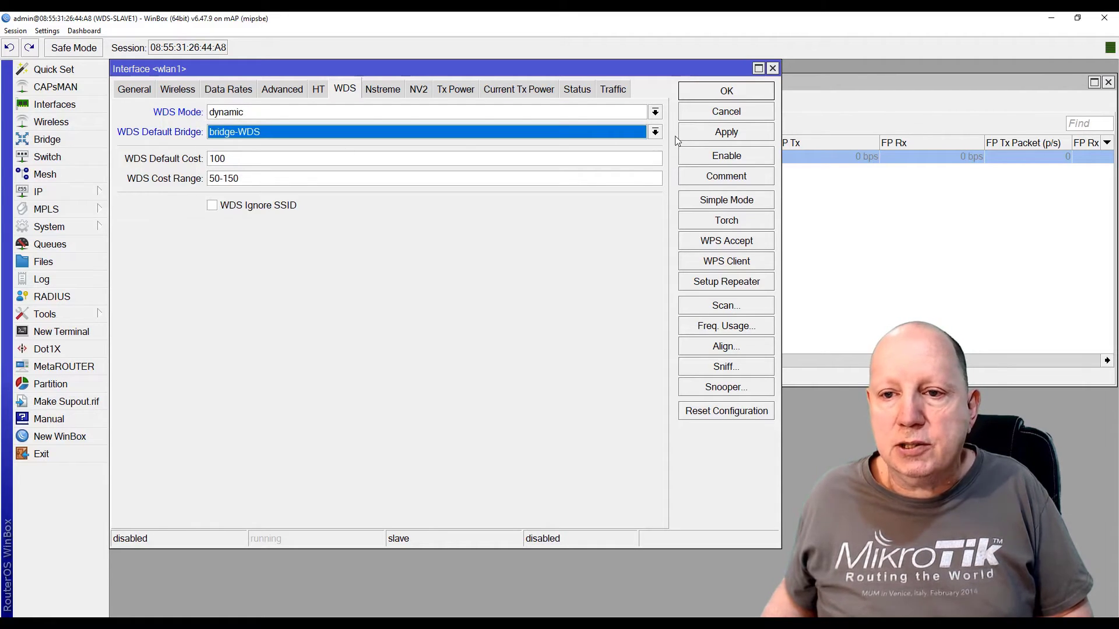
click(736, 134)
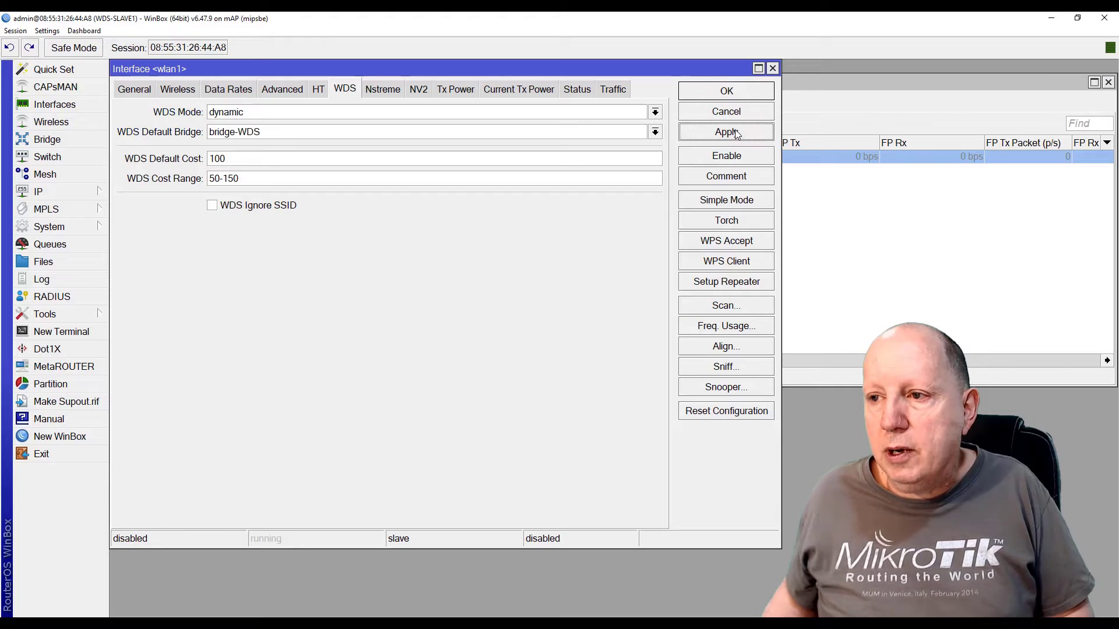
click(178, 90)
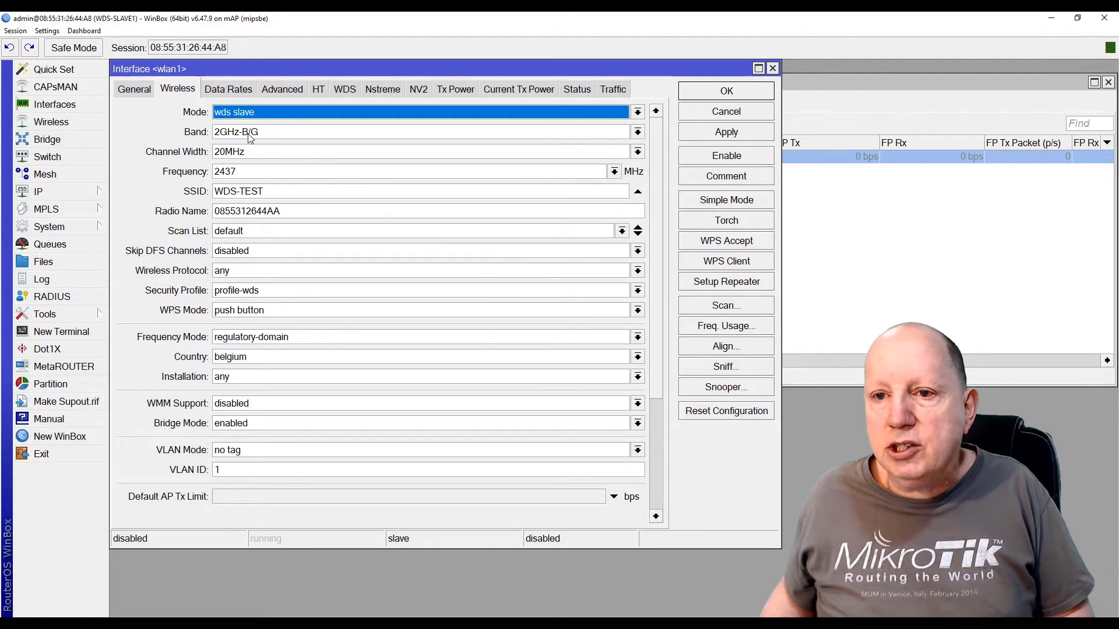
Save and enable wlan1, then view bridge-WDS ports: wlan1, ether1 and dynamic wds1
click(707, 94)
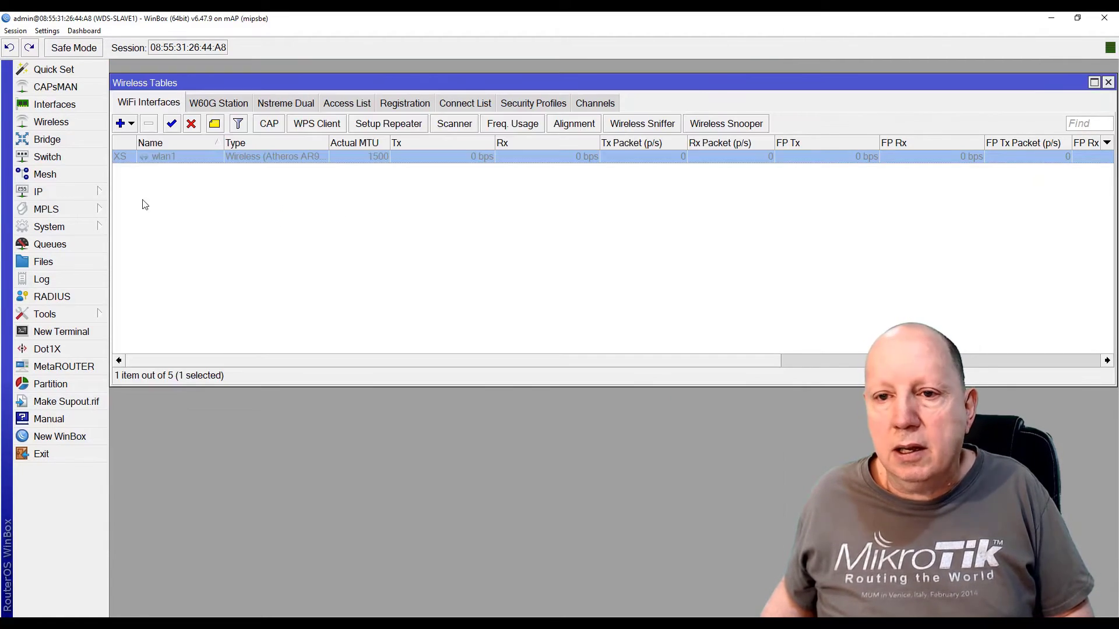
click(172, 124)
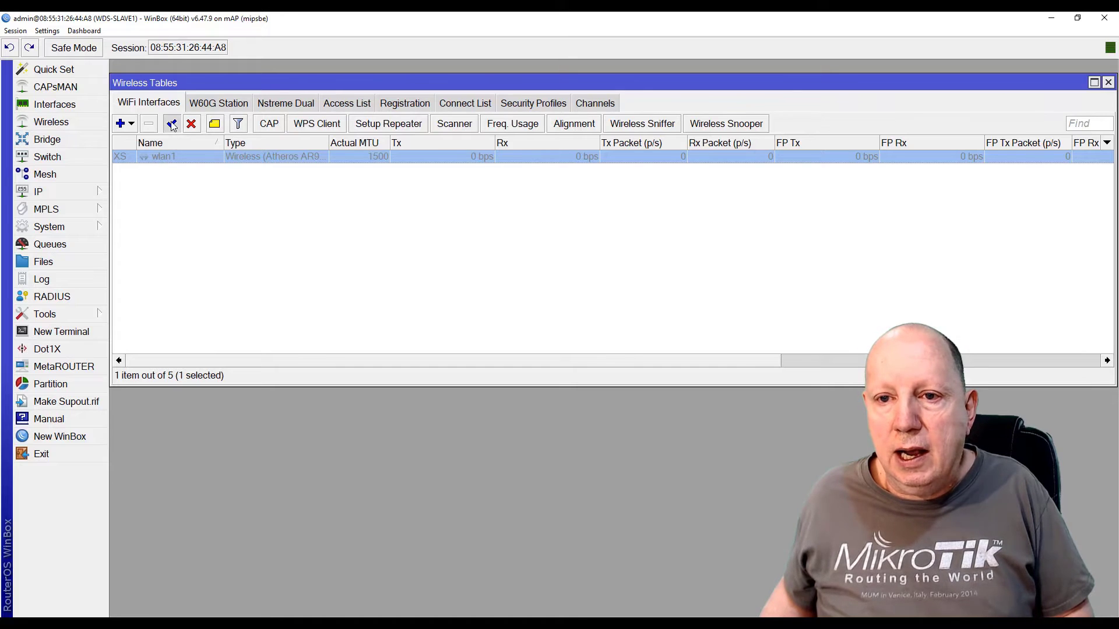
double_click(162, 158)
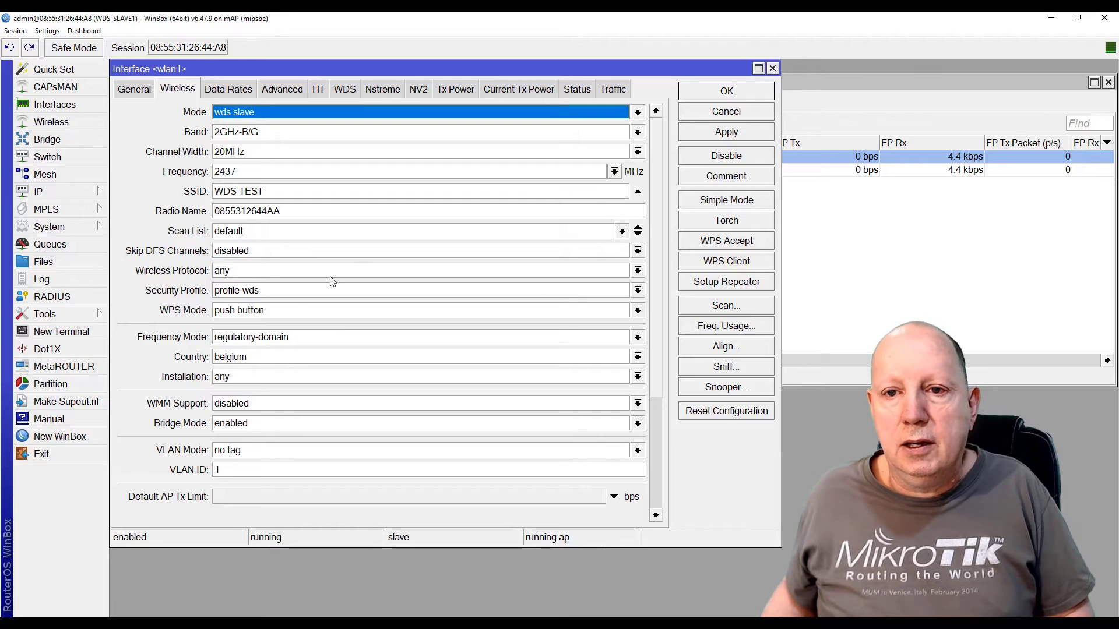
click(701, 91)
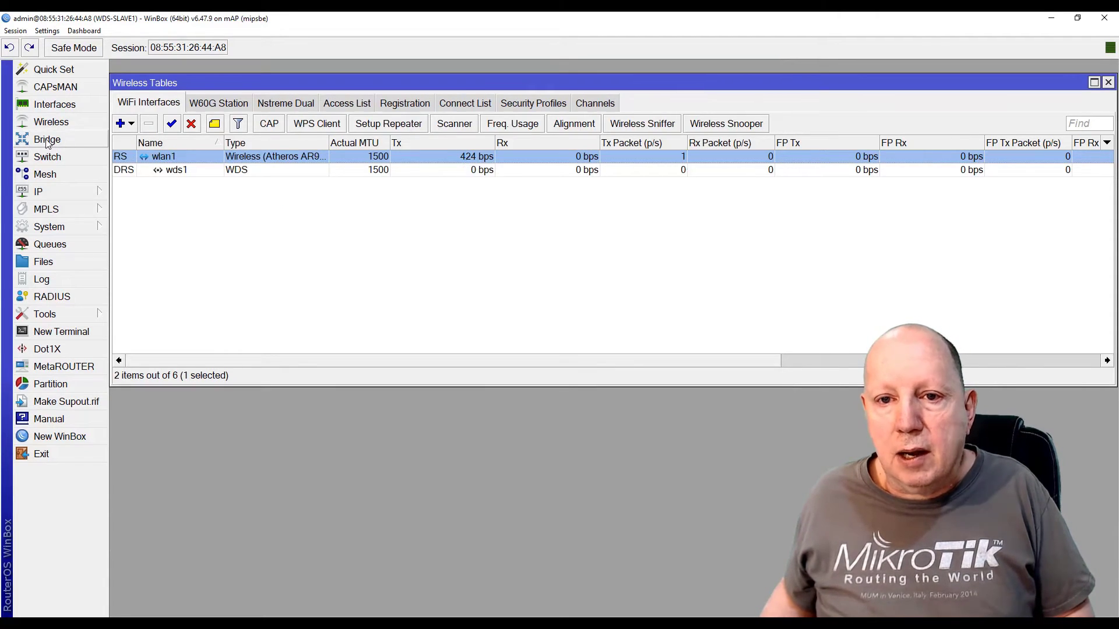
click(81, 140)
click(166, 89)
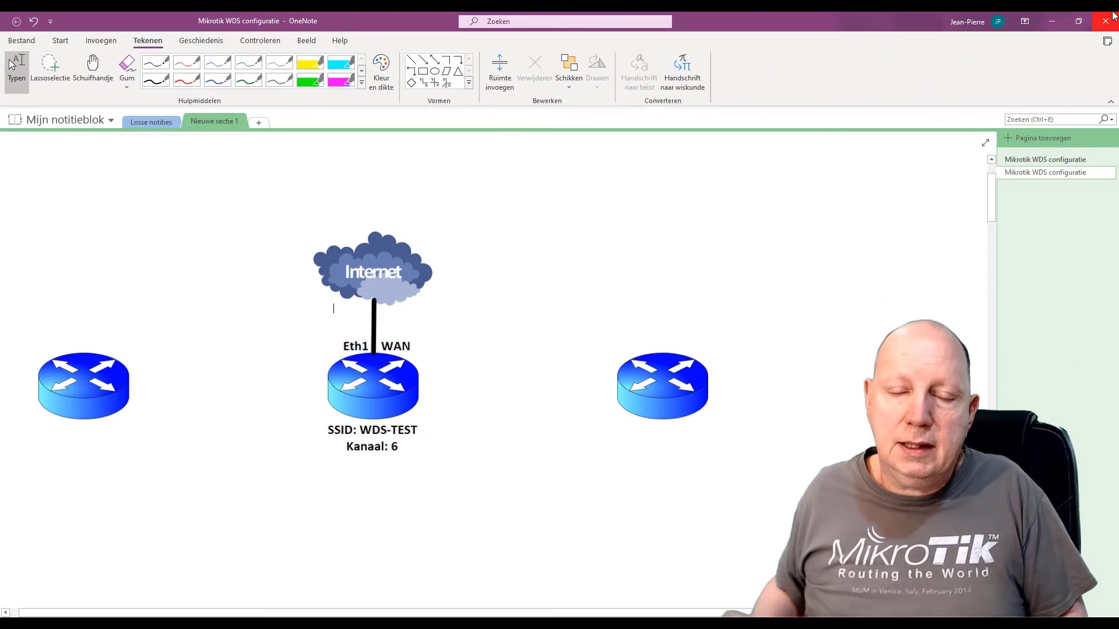
In red ink, mark Kanaal: 6, box the WAN cable and write 172.16.1.1 beside it
click(186, 80)
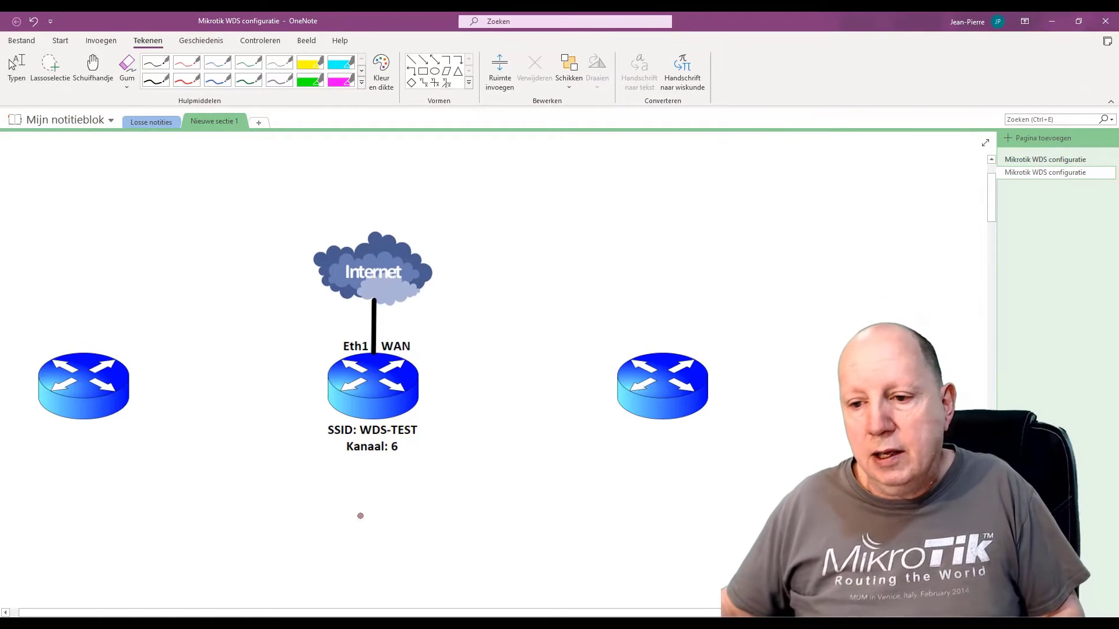
mouse_move(370, 457)
mouse_down()
mouse_move(364, 492)
mouse_move(371, 455)
mouse_move(379, 470)
mouse_up()
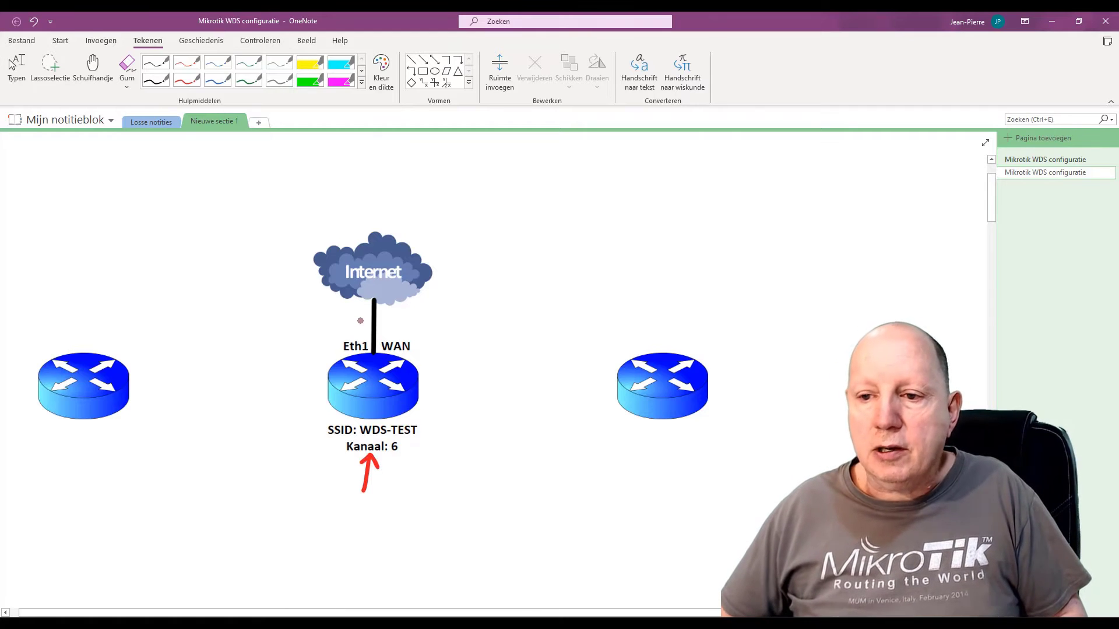
mouse_move(343, 315)
mouse_down()
mouse_move(402, 315)
mouse_move(405, 337)
mouse_move(338, 344)
mouse_up()
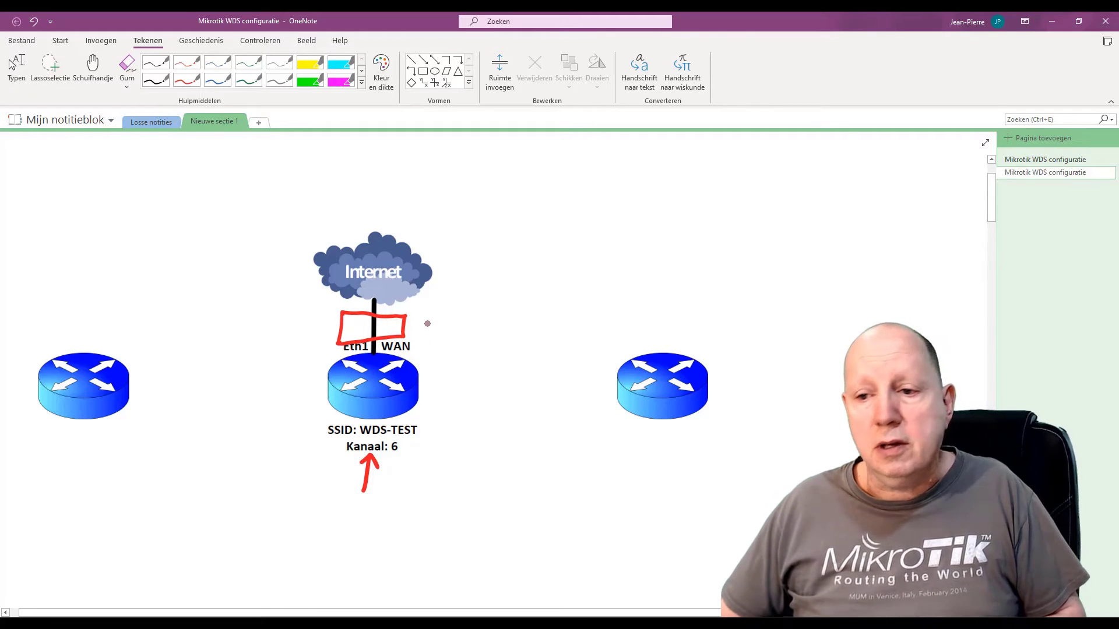
mouse_move(416, 311)
mouse_down()
mouse_move(415, 326)
mouse_move(429, 313)
mouse_move(425, 326)
mouse_move(511, 329)
mouse_up()
click(446, 322)
click(474, 324)
click(494, 324)
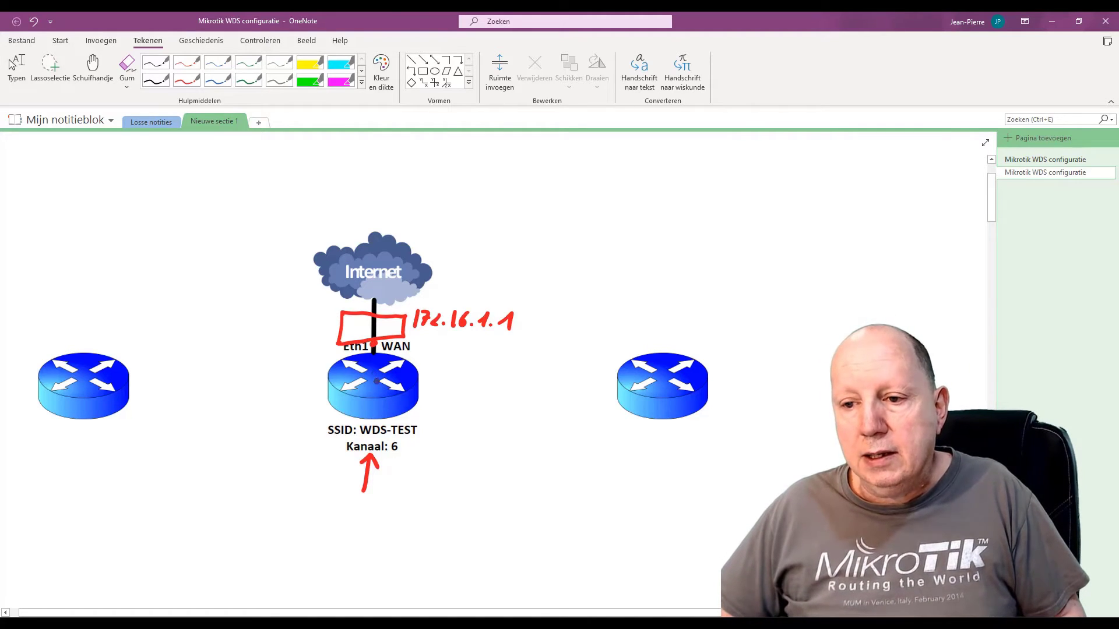
Draw red arrows at the routers and cloud, circle 172.16.1.1 and label the PC
mouse_move(467, 357)
mouse_down()
mouse_move(431, 377)
mouse_move(447, 372)
mouse_up()
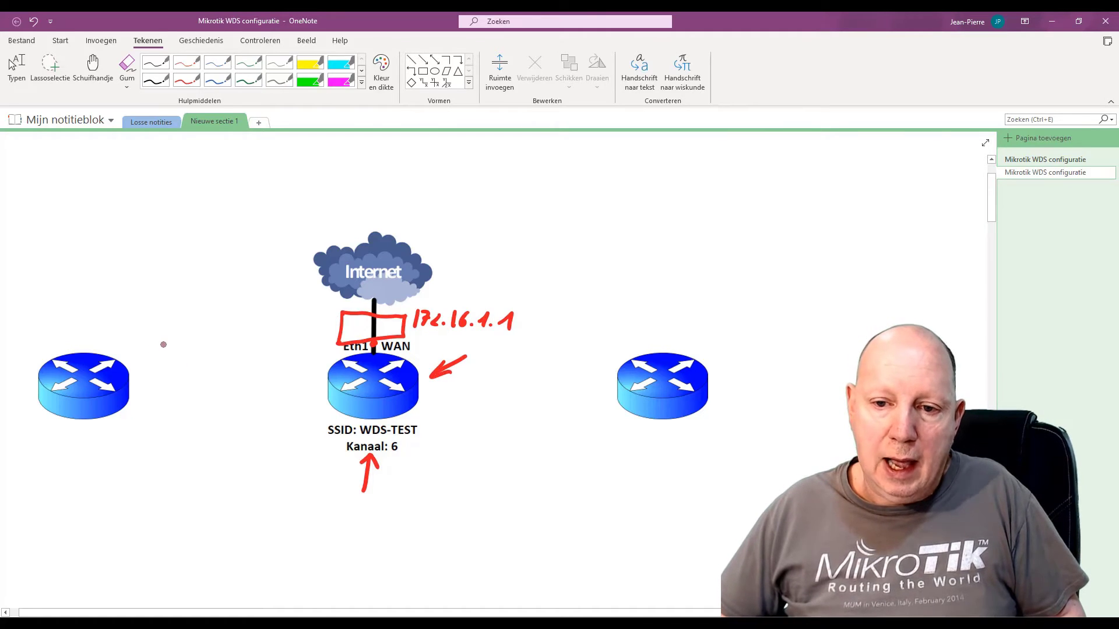
mouse_move(163, 345)
mouse_down()
mouse_move(135, 362)
mouse_move(156, 362)
mouse_up()
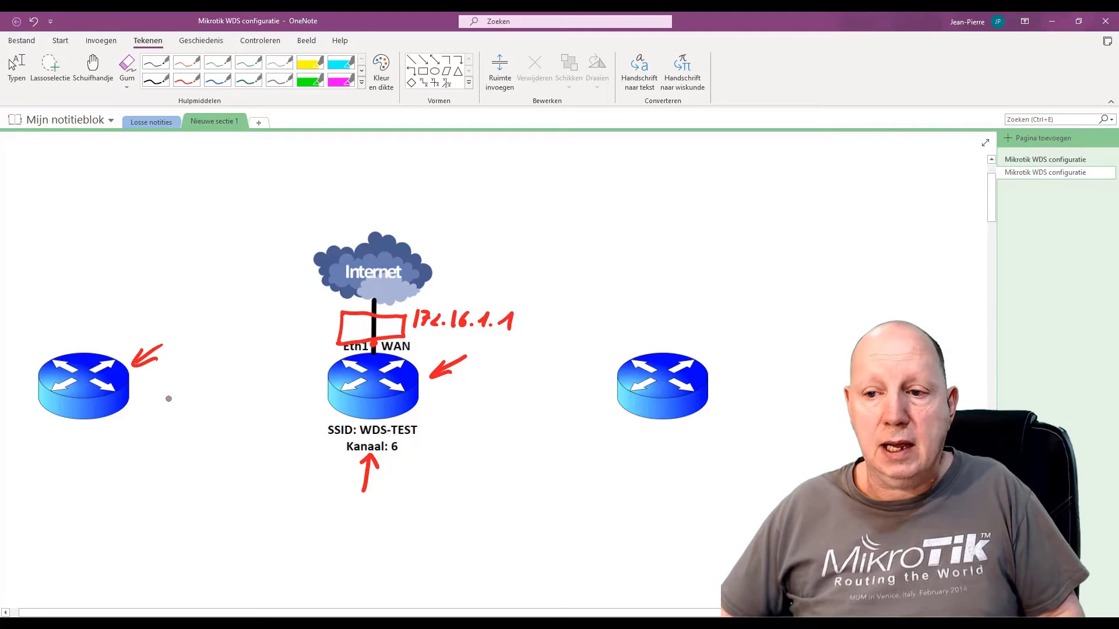
mouse_move(435, 296)
mouse_down()
mouse_move(413, 298)
mouse_move(431, 338)
mouse_move(483, 330)
mouse_move(489, 291)
mouse_move(419, 288)
mouse_up()
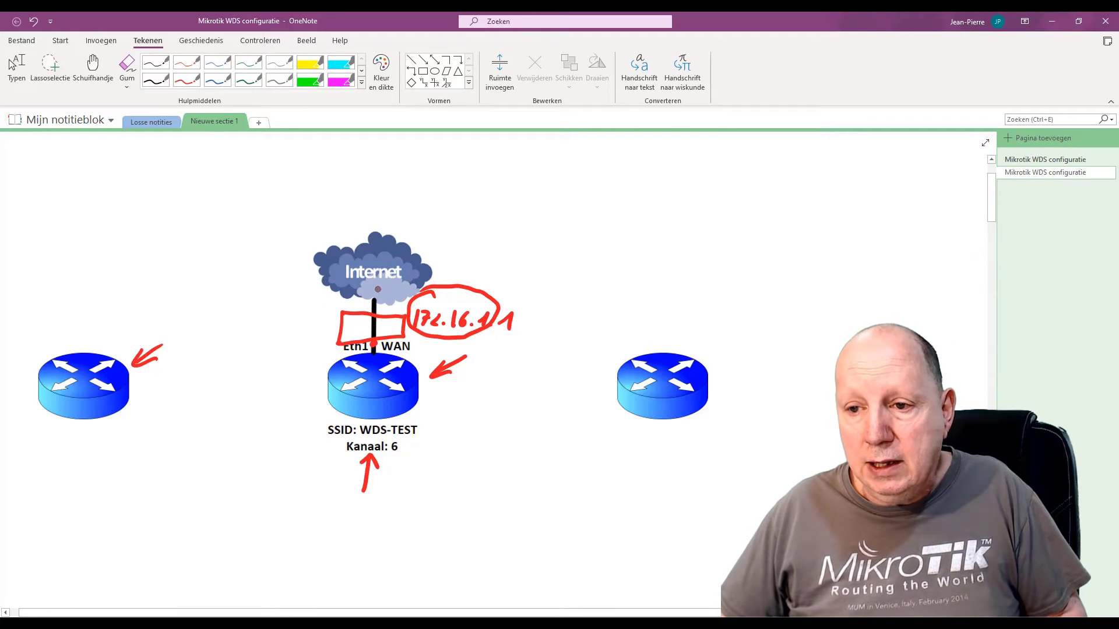
mouse_move(379, 283)
mouse_down()
mouse_move(374, 312)
mouse_move(383, 302)
mouse_up()
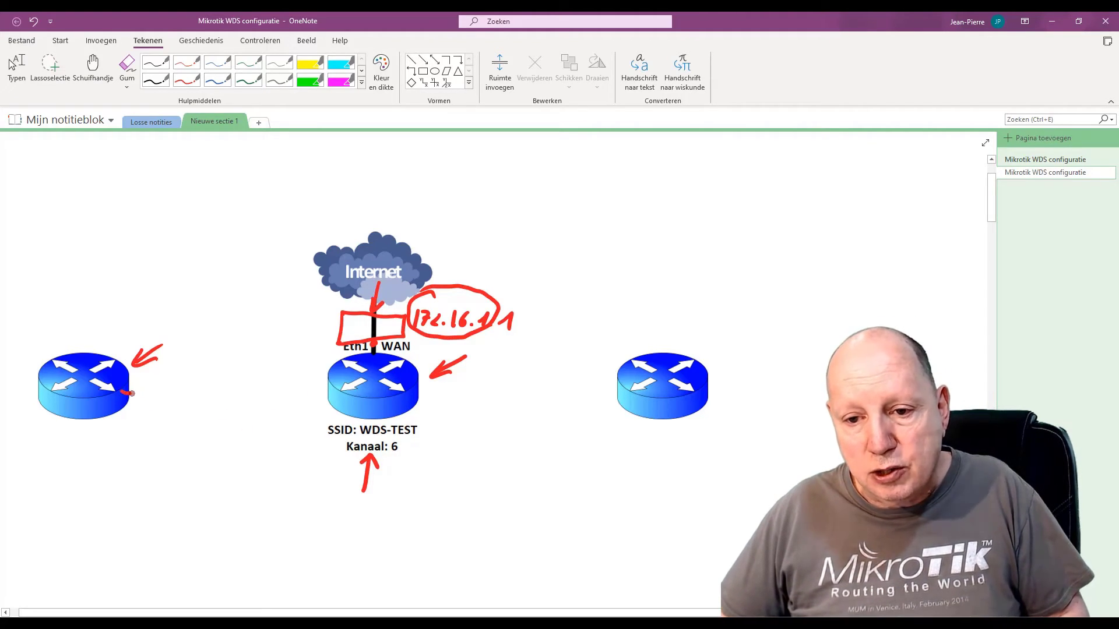
mouse_move(132, 393)
mouse_down()
mouse_move(147, 403)
mouse_move(150, 460)
mouse_move(184, 474)
mouse_move(187, 461)
mouse_up()
mouse_move(212, 452)
mouse_down()
mouse_move(201, 456)
mouse_move(206, 475)
mouse_up()
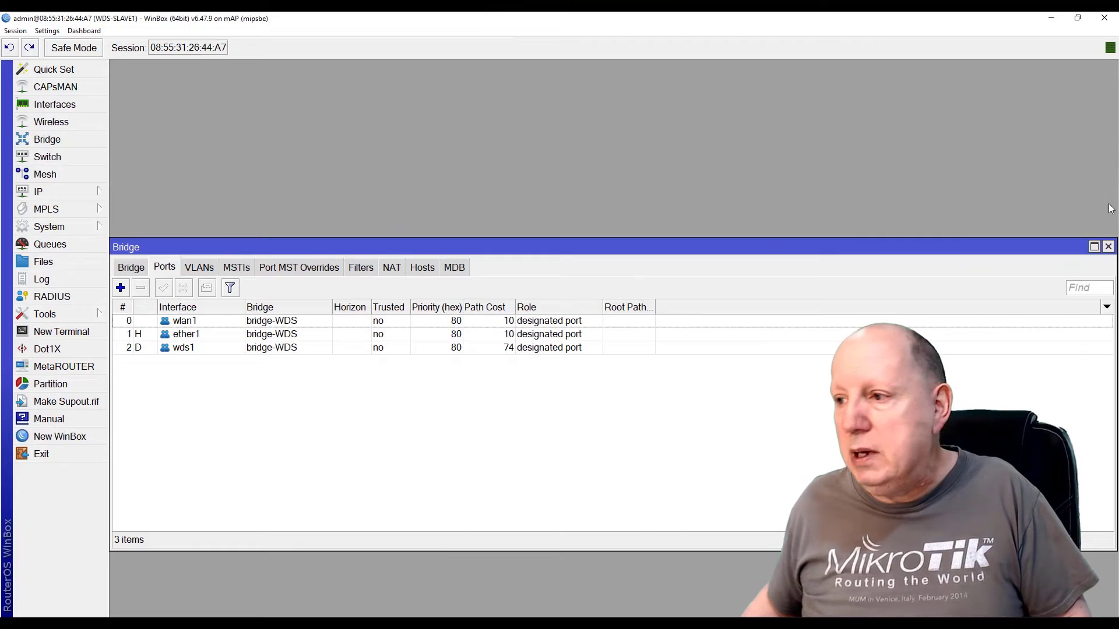
Close the Bridge window, view the bridge-WDS lease 172.16.1.252/24, and open a terminal
click(1107, 246)
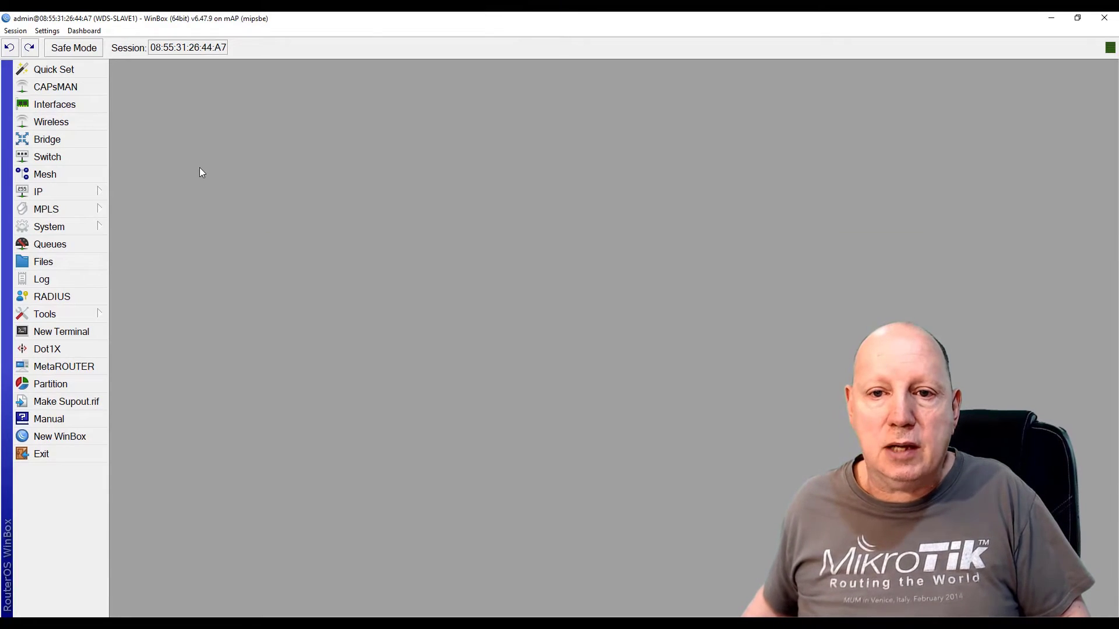
click(41, 197)
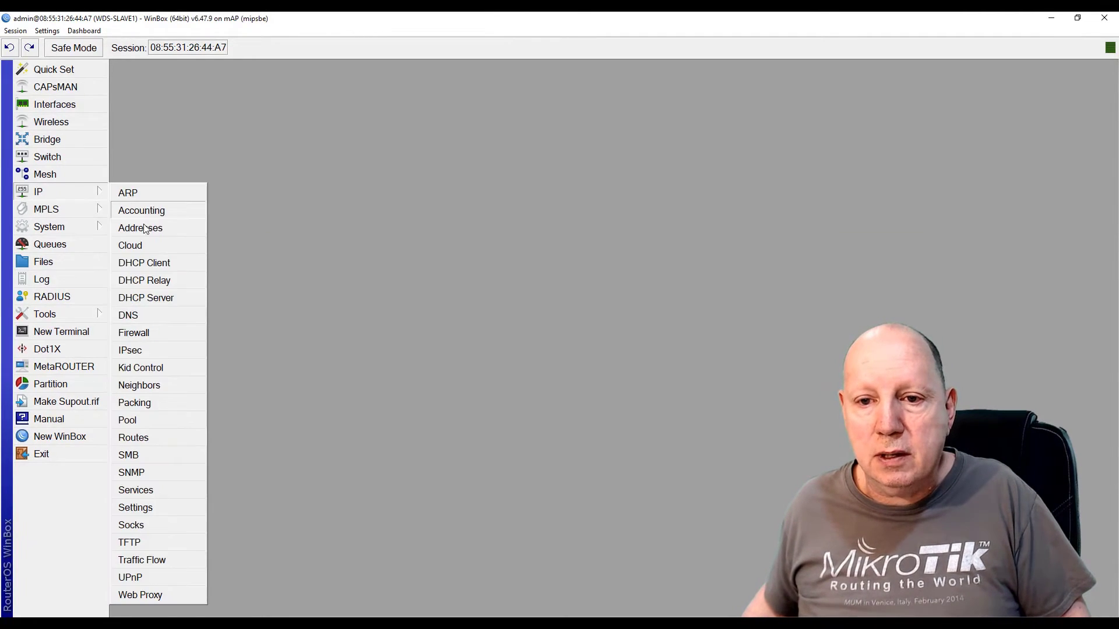
click(169, 264)
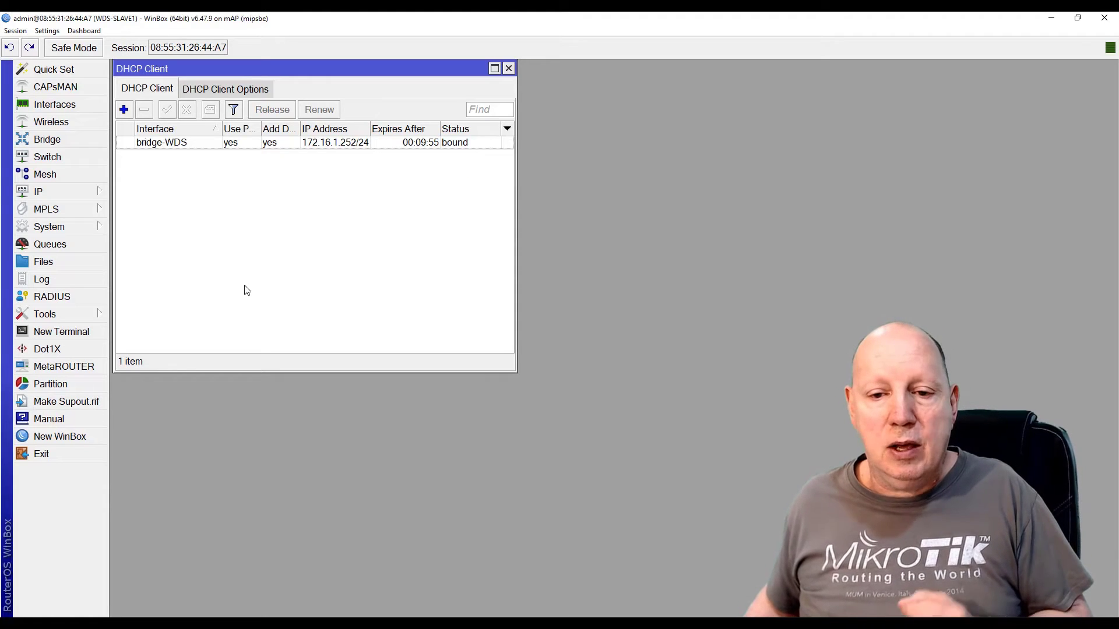
click(45, 333)
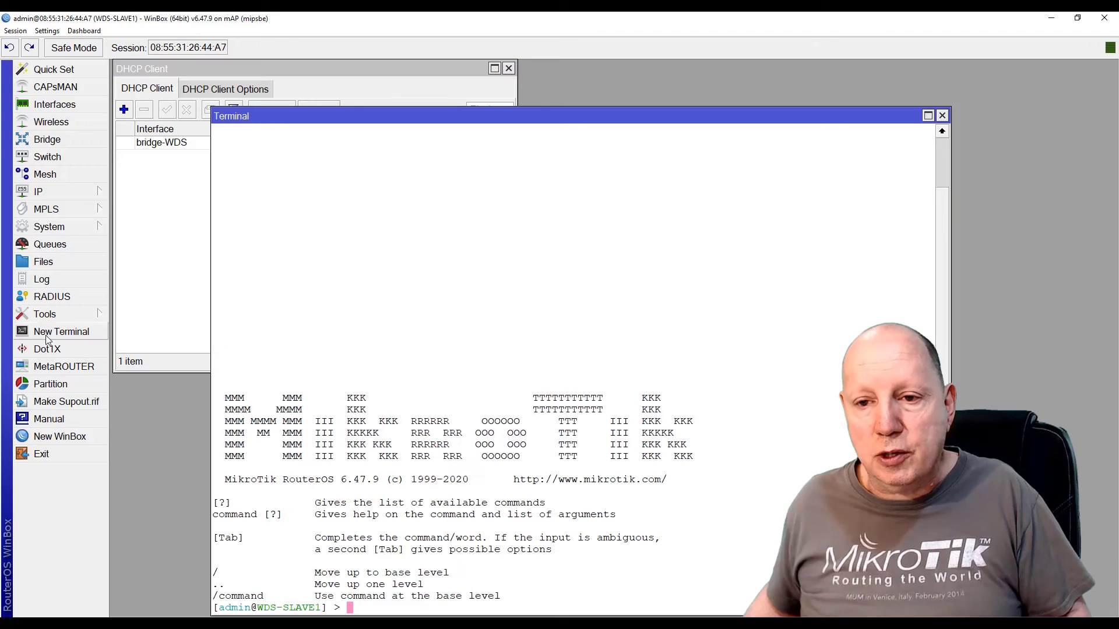
Run ping google.com, confirm replies from 142.250.179.174, then close the terminal
click(407, 118)
drag(406, 115, 398, 73)
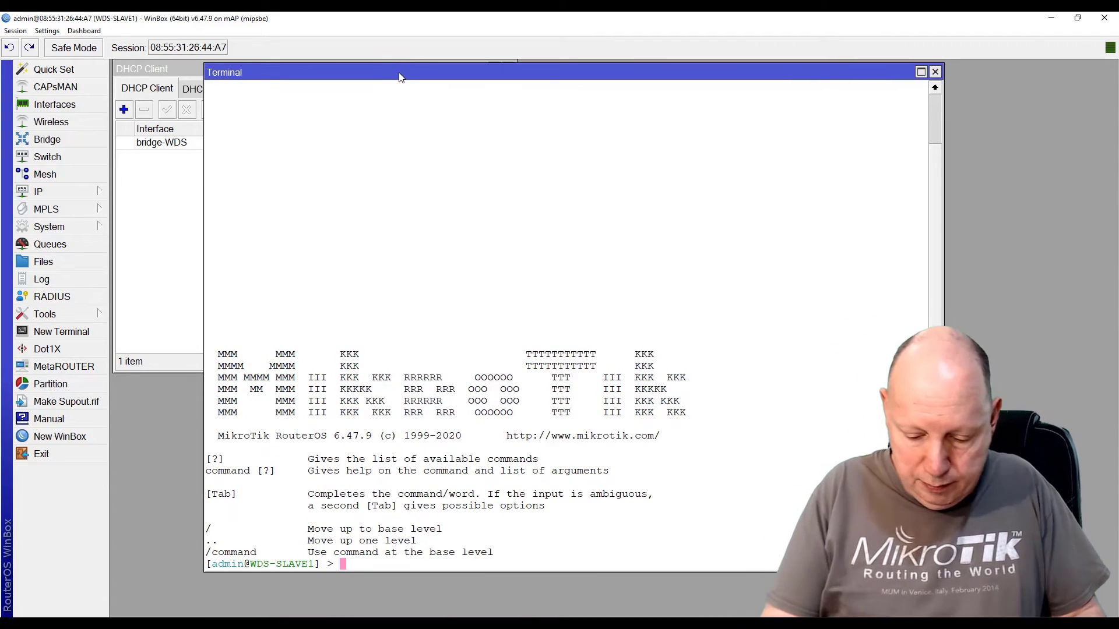
text(ping g)
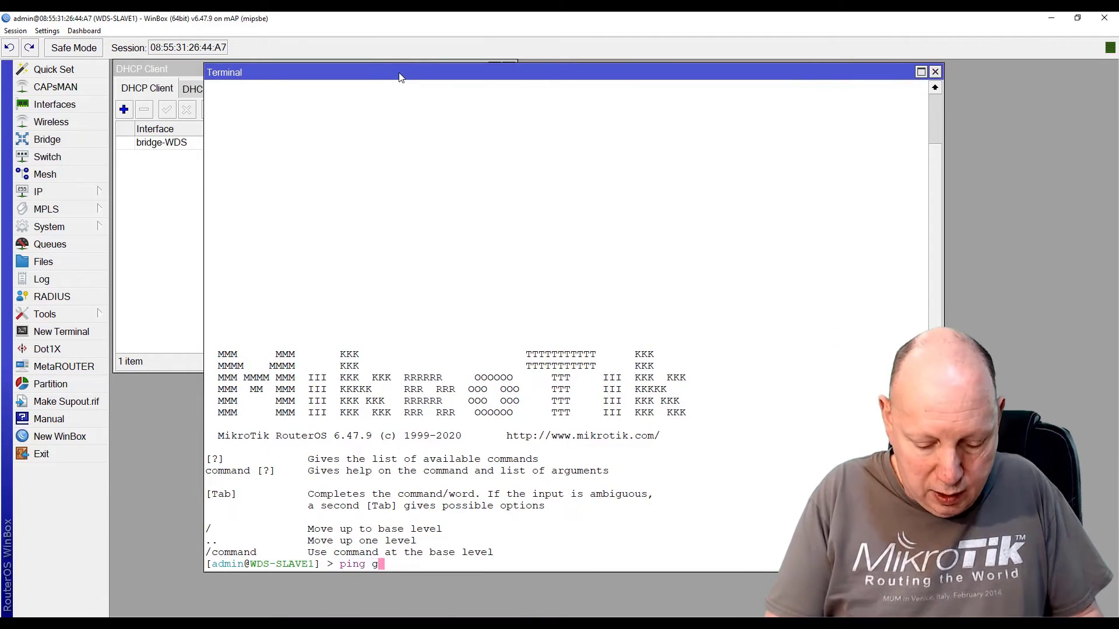
text(oogle.com)
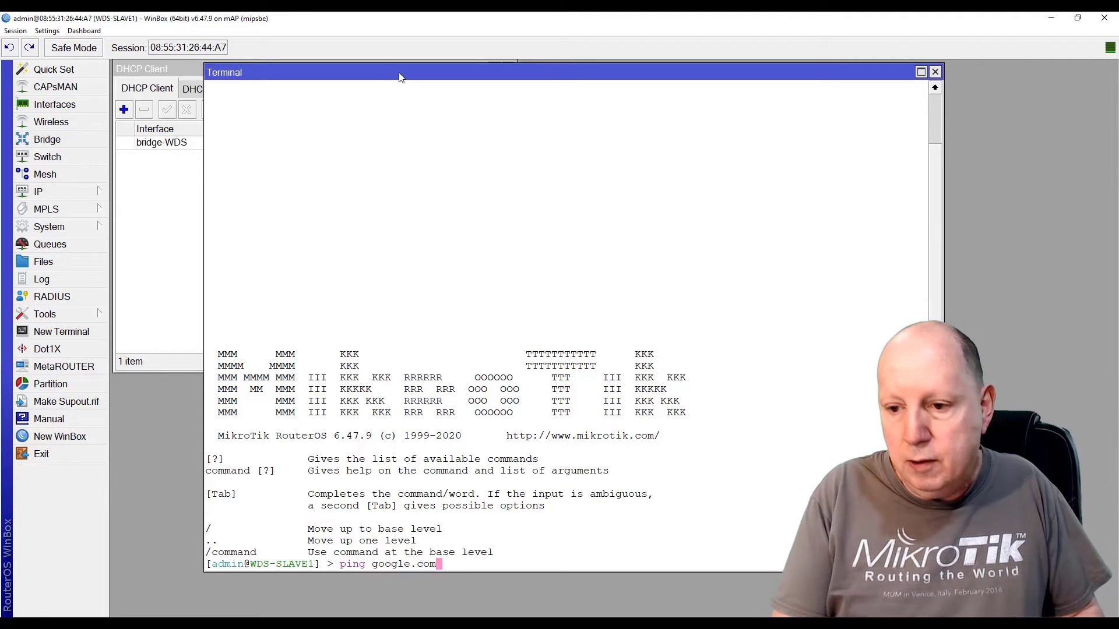
key(Return)
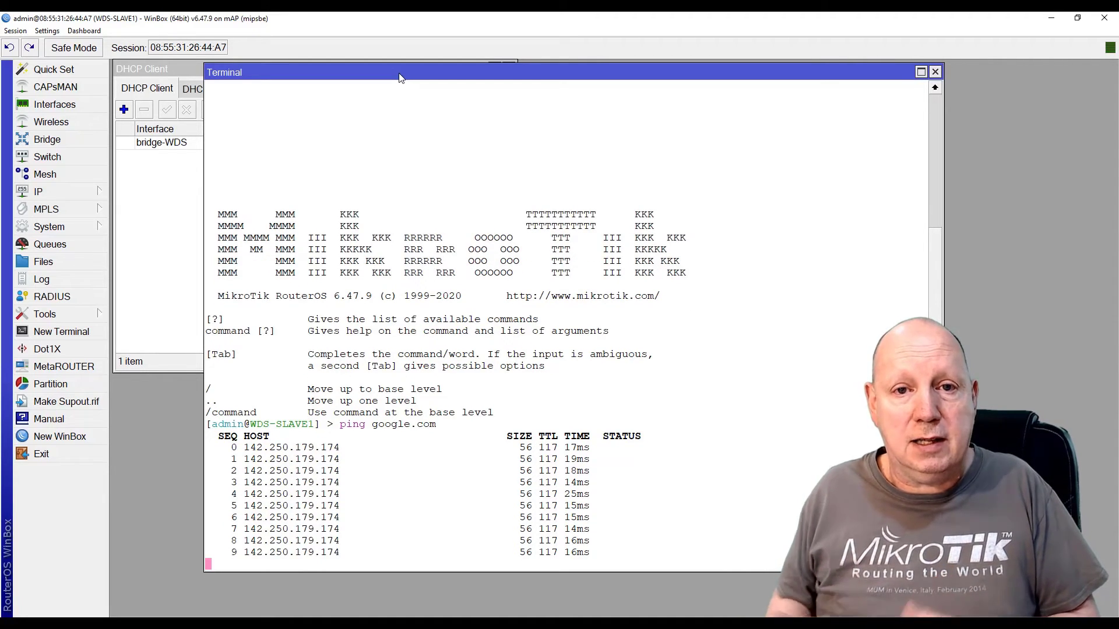
click(935, 72)
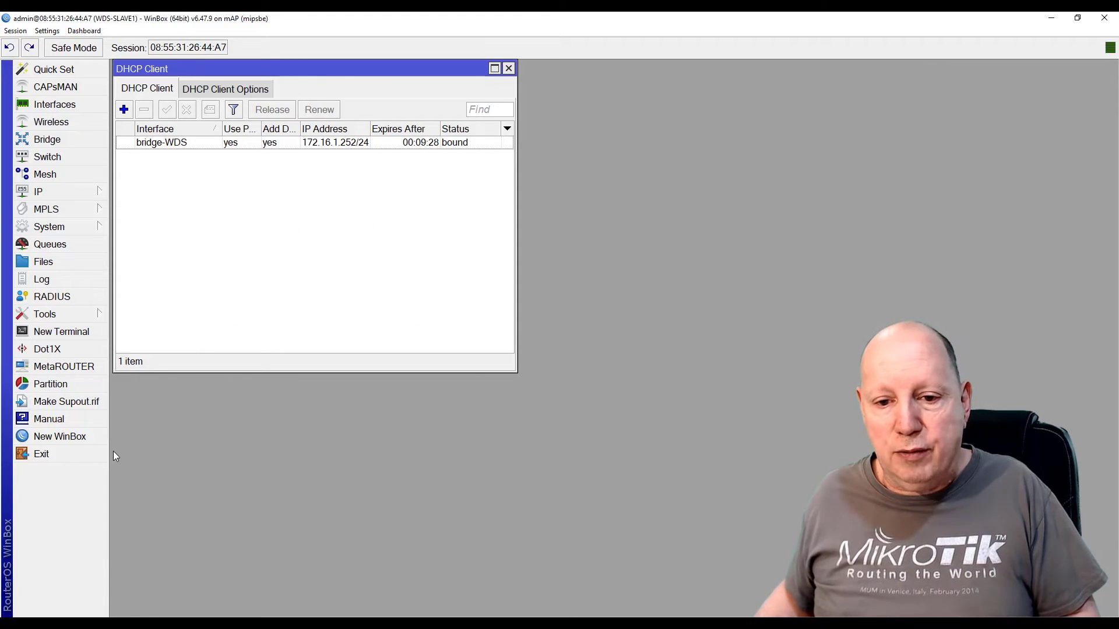
Connect to the main MikroTik router from the neighbour list
click(48, 438)
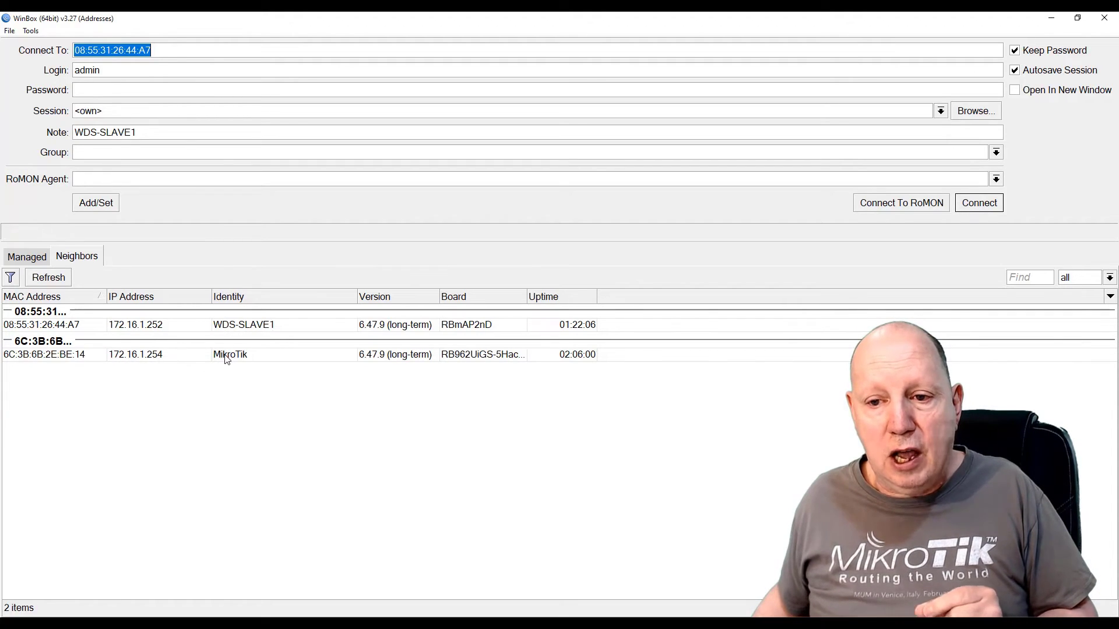
click(57, 356)
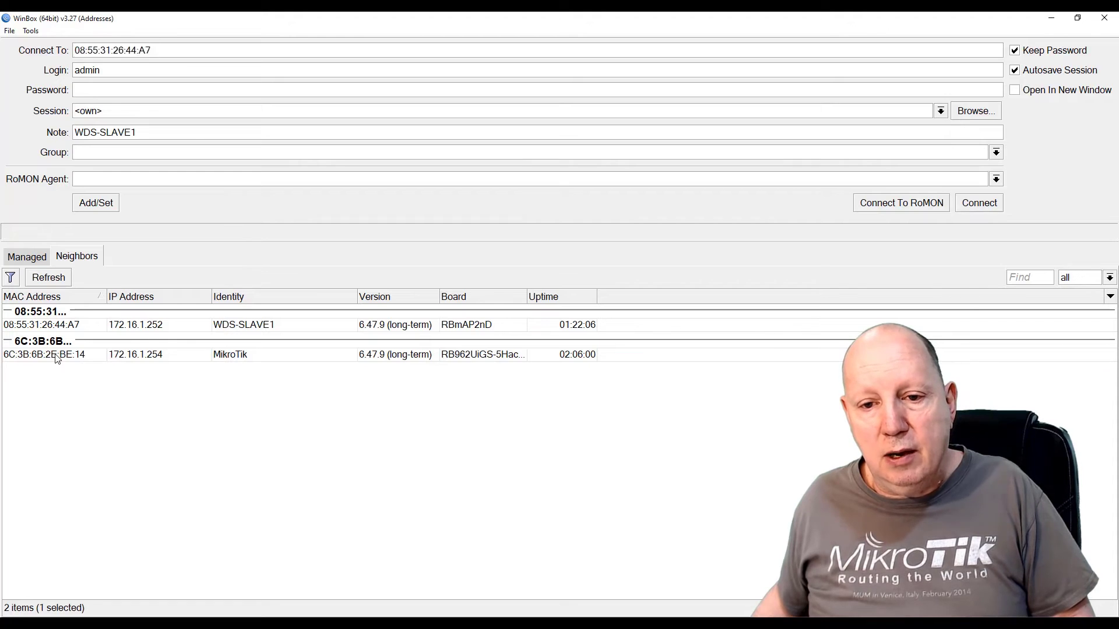
click(980, 203)
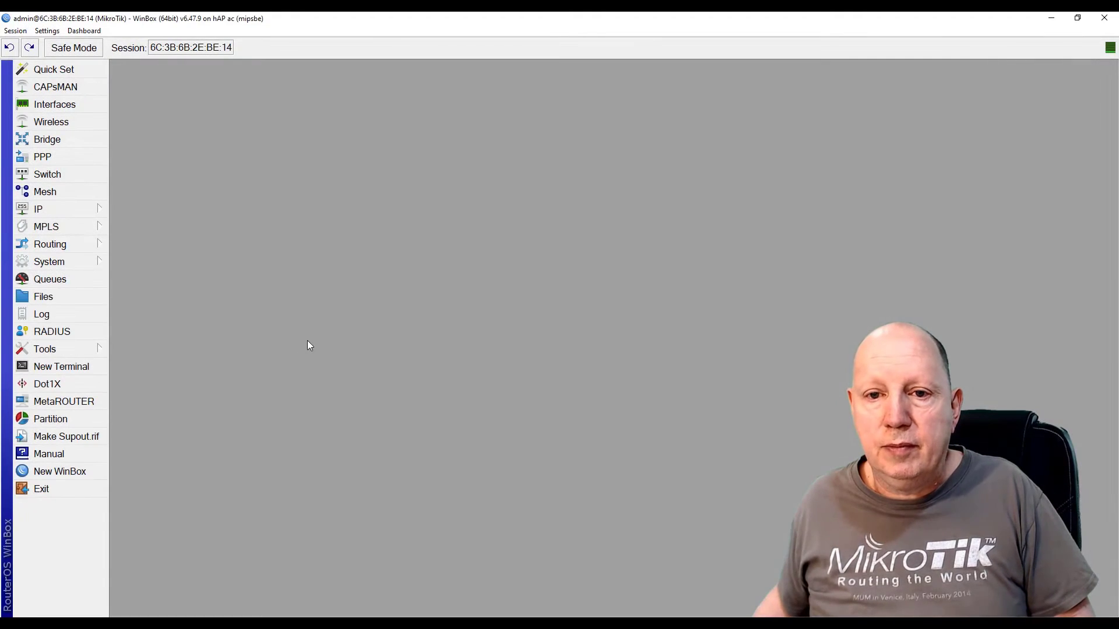
Check its bridge-WDS DHCP client is bound at 172.16.1.254/24, then close the window
click(45, 211)
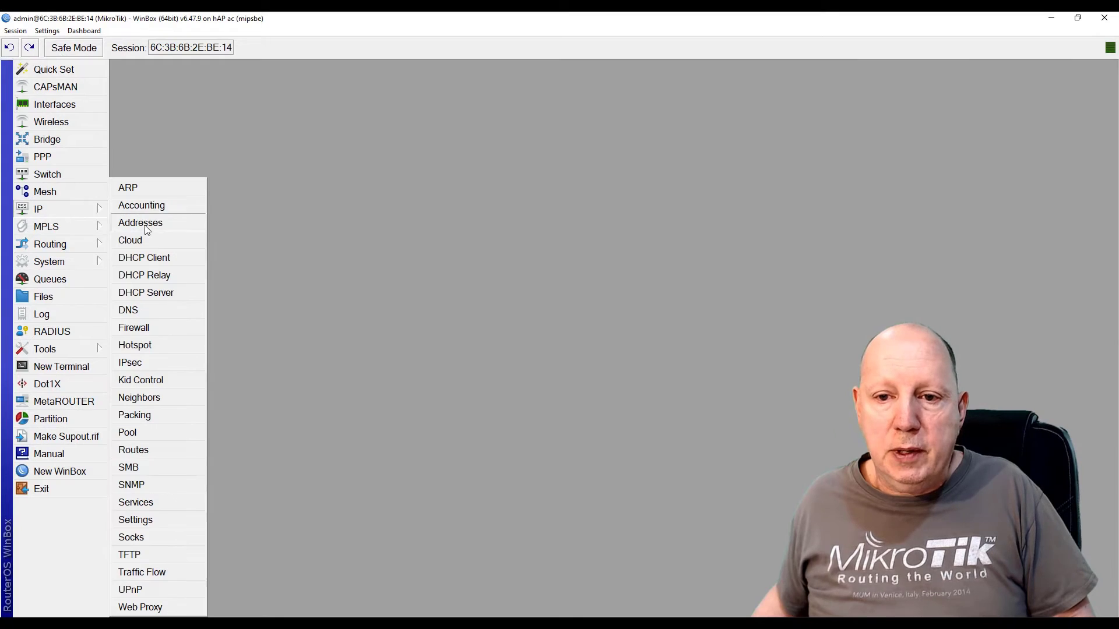
click(155, 263)
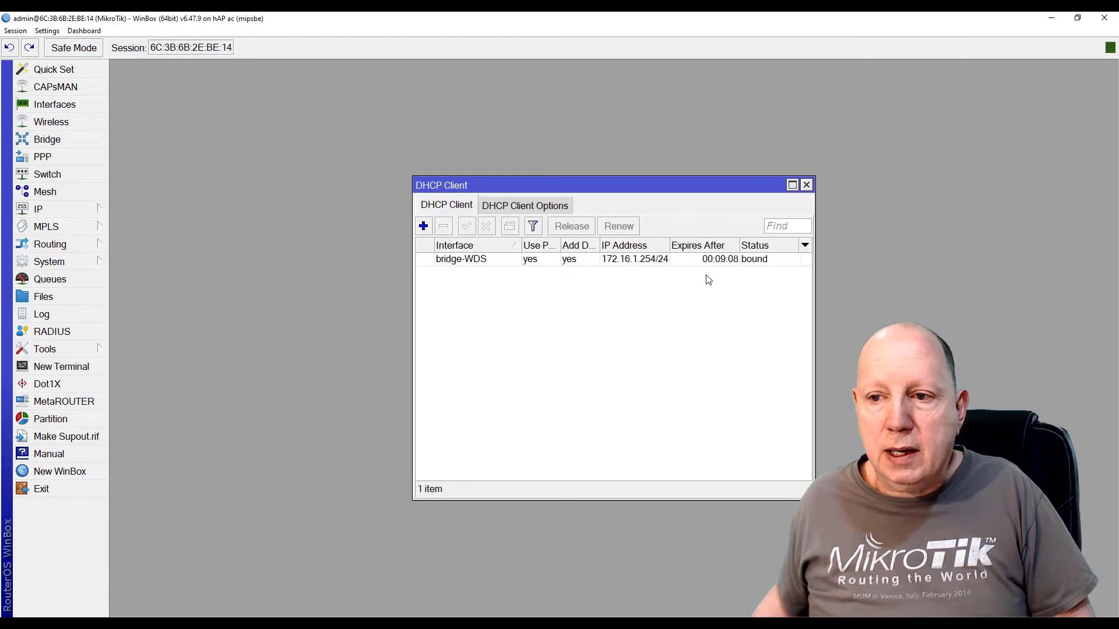
drag(663, 185, 364, 77)
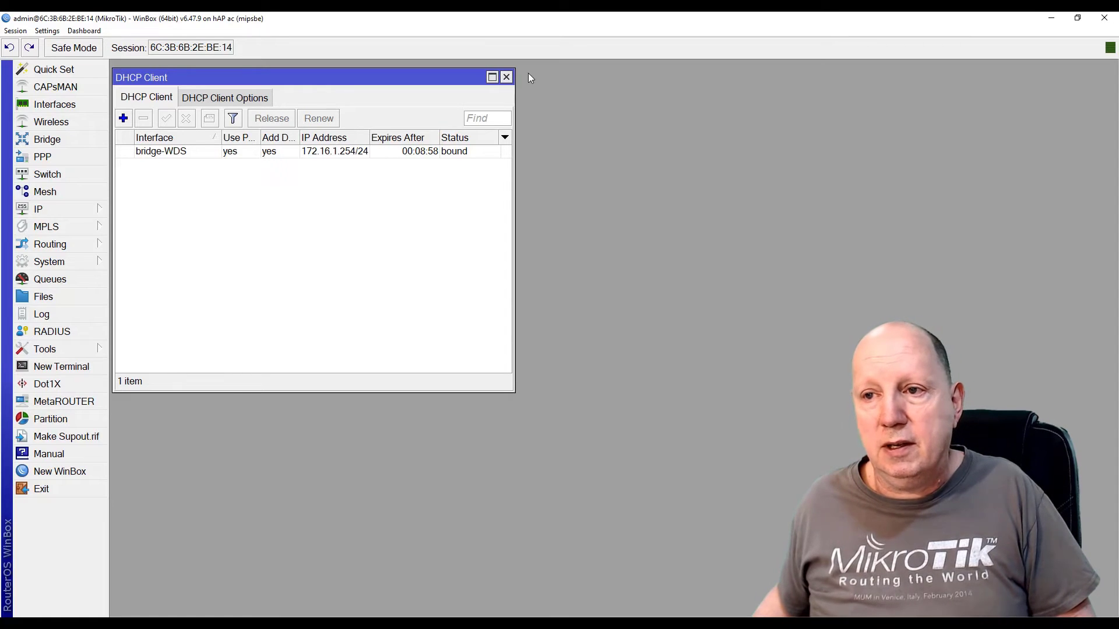
click(506, 77)
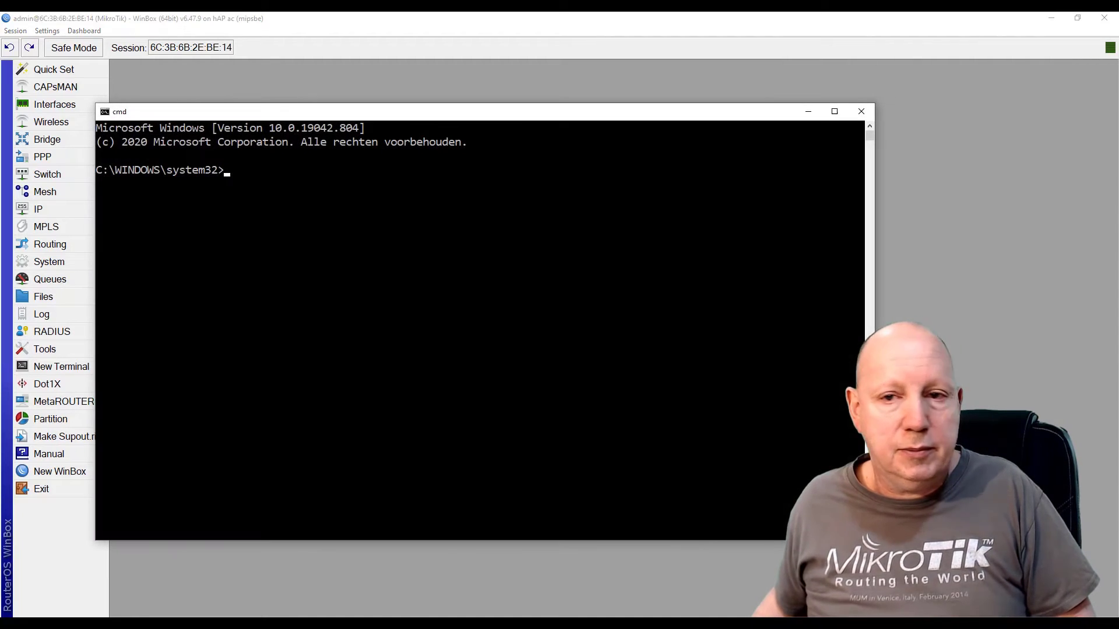
Maximize the command prompt and run ipconfig /all
click(835, 111)
text(pi)
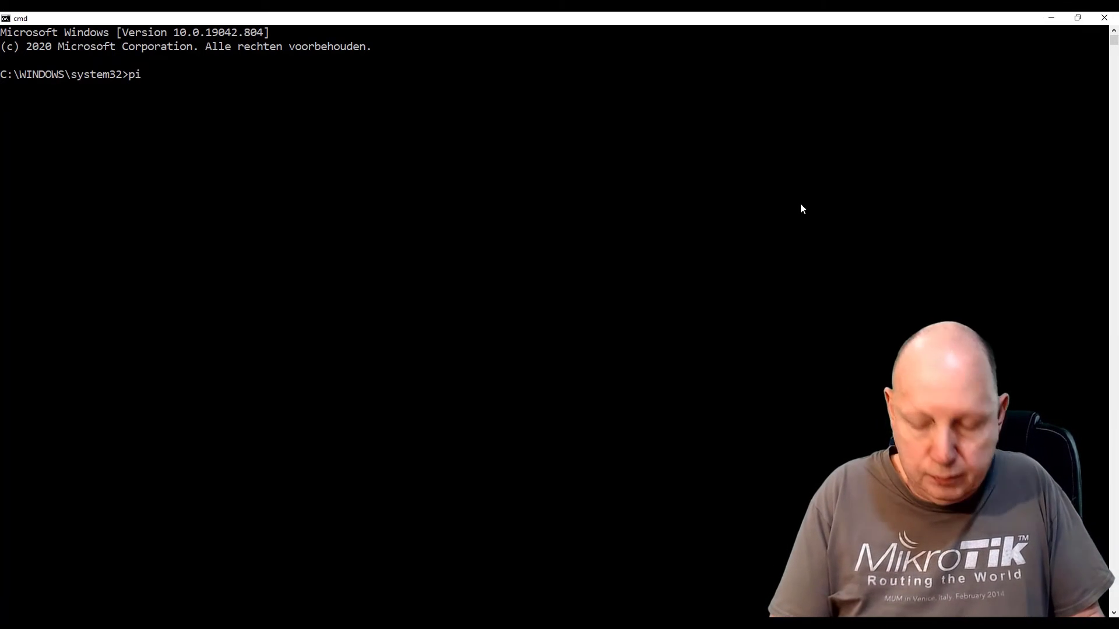
key(BackSpace)
key(BackSpace)
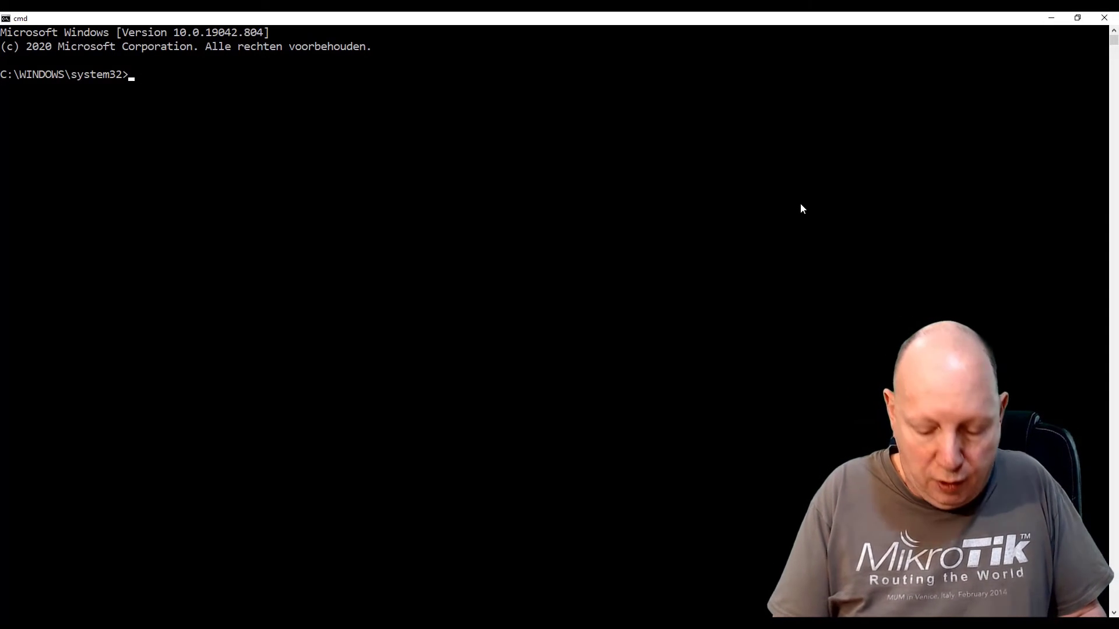
text(ipconfig)
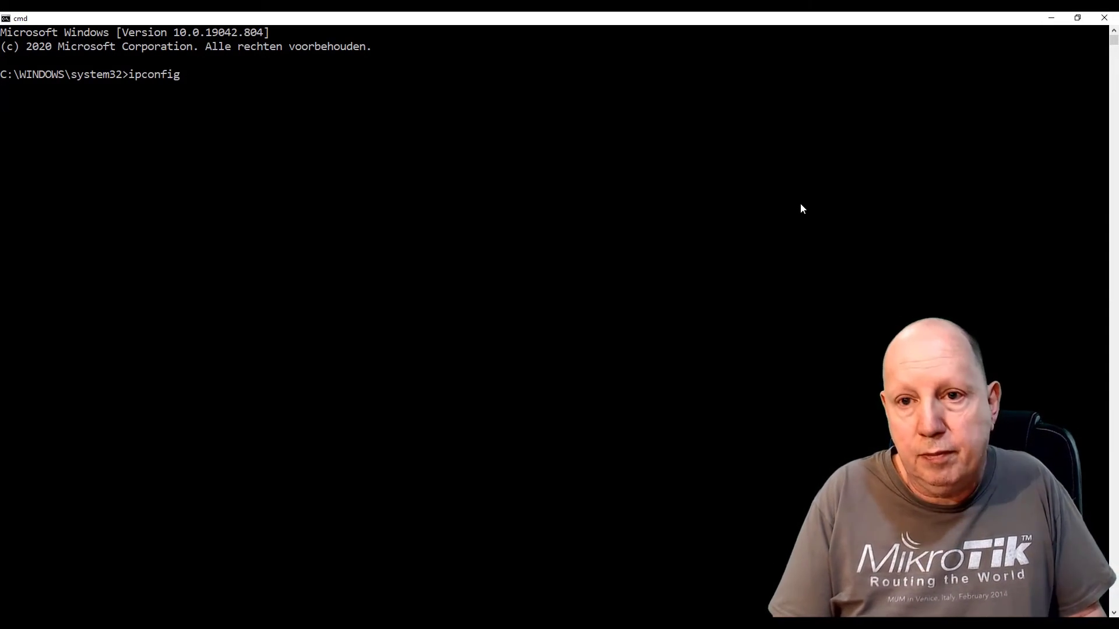
text( /all)
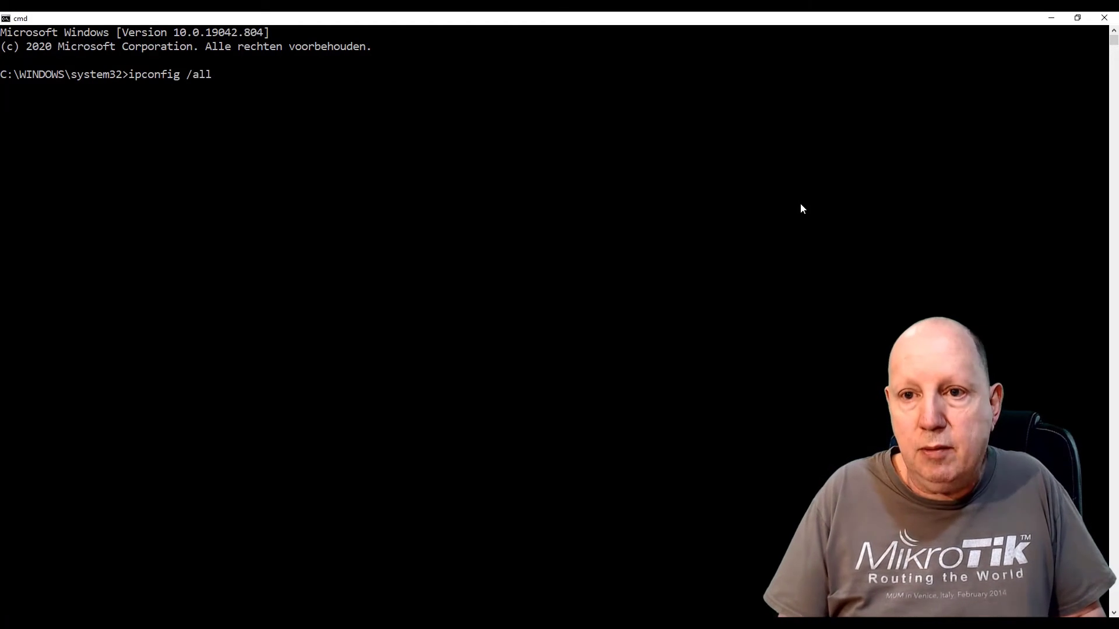
key(Return)
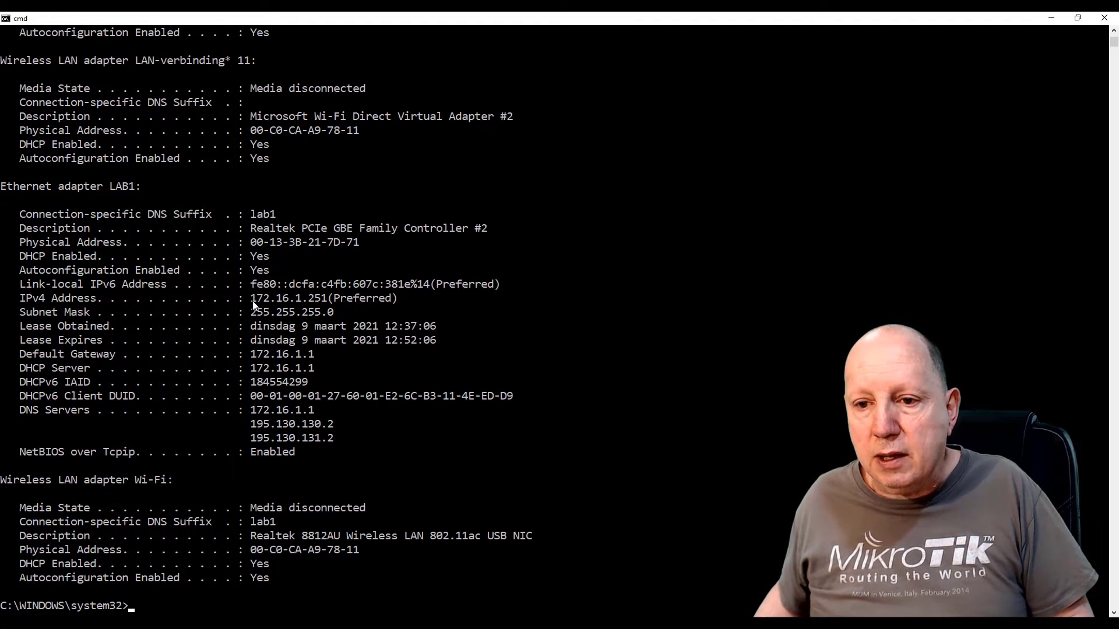
Highlight LAB1's IPv4 address 172.16.1.251 and default gateway 172.16.1.1
drag(251, 303, 325, 304)
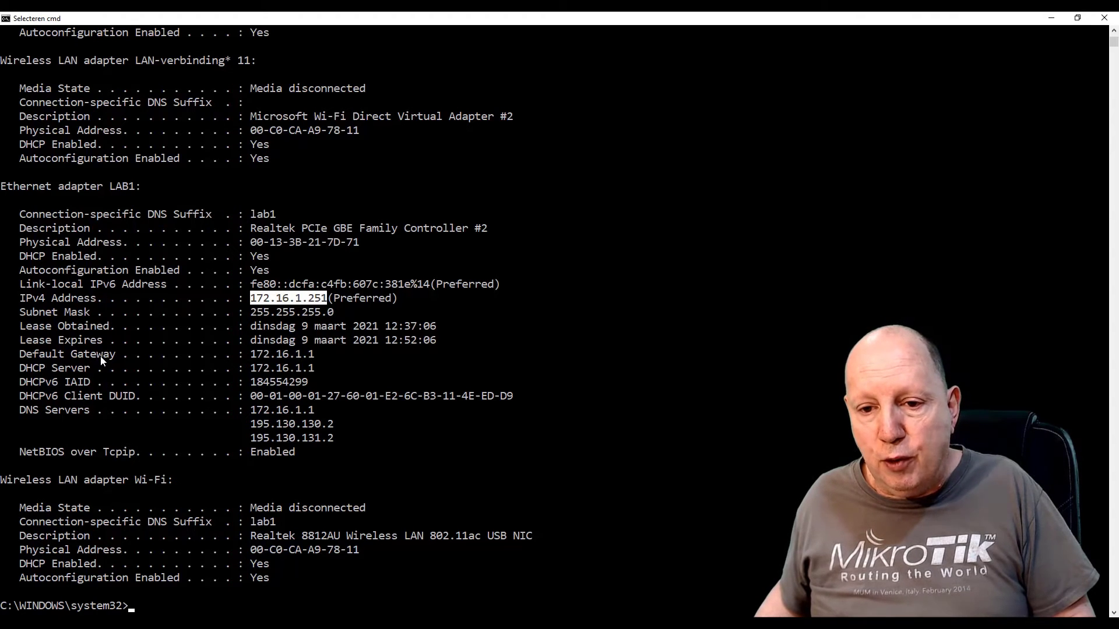
click(251, 354)
drag(252, 356, 301, 363)
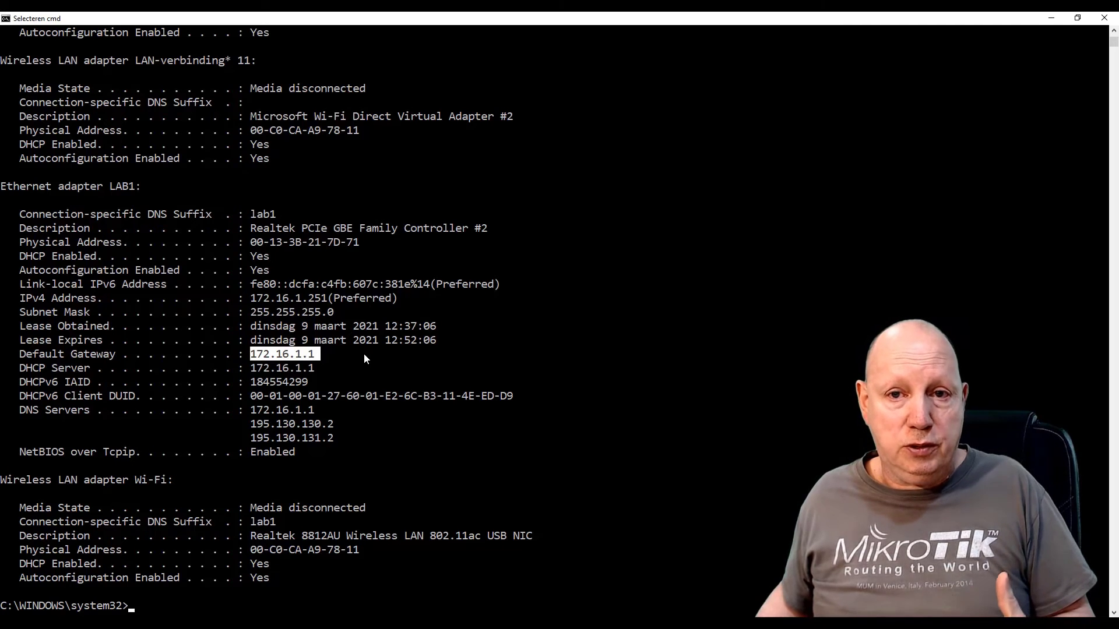
Ping google.com, then repeat the same ping command
text(pi)
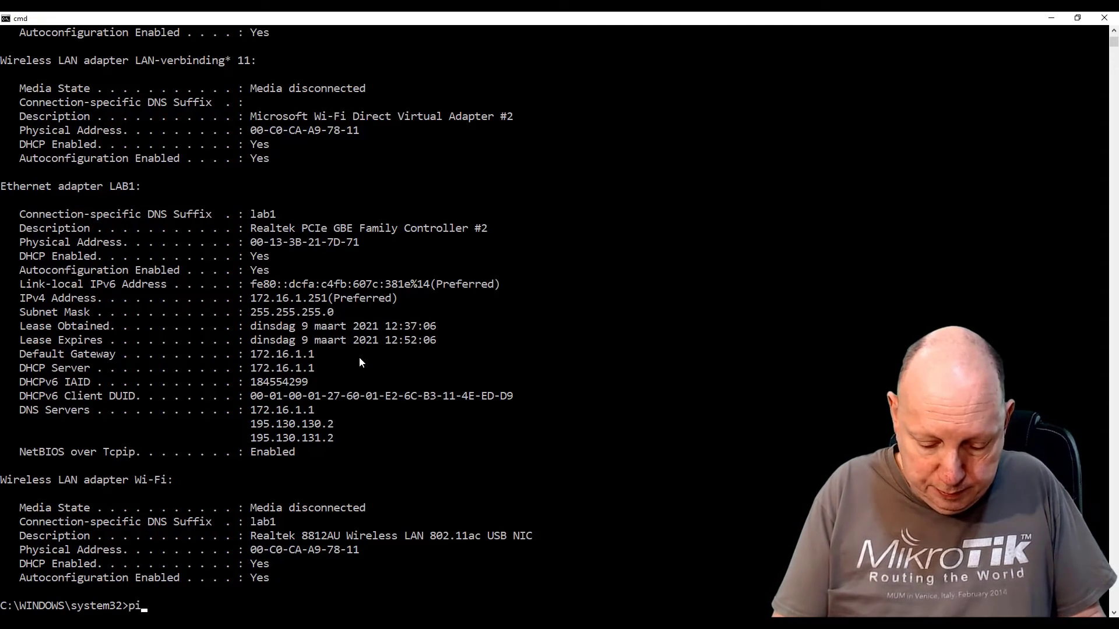
text(ng go)
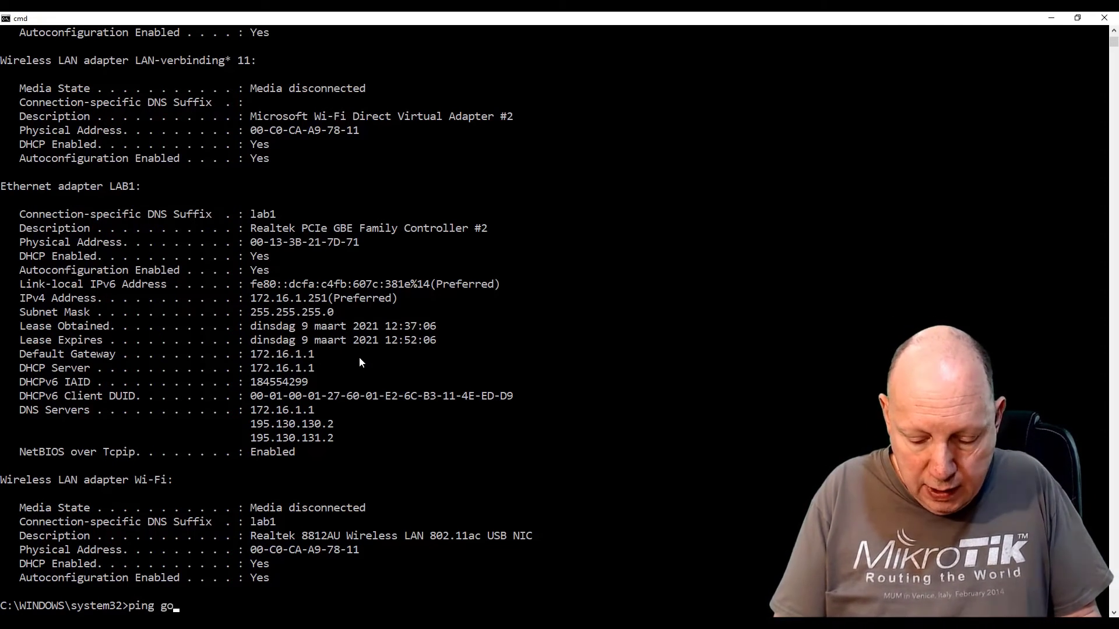
text(ogle.com)
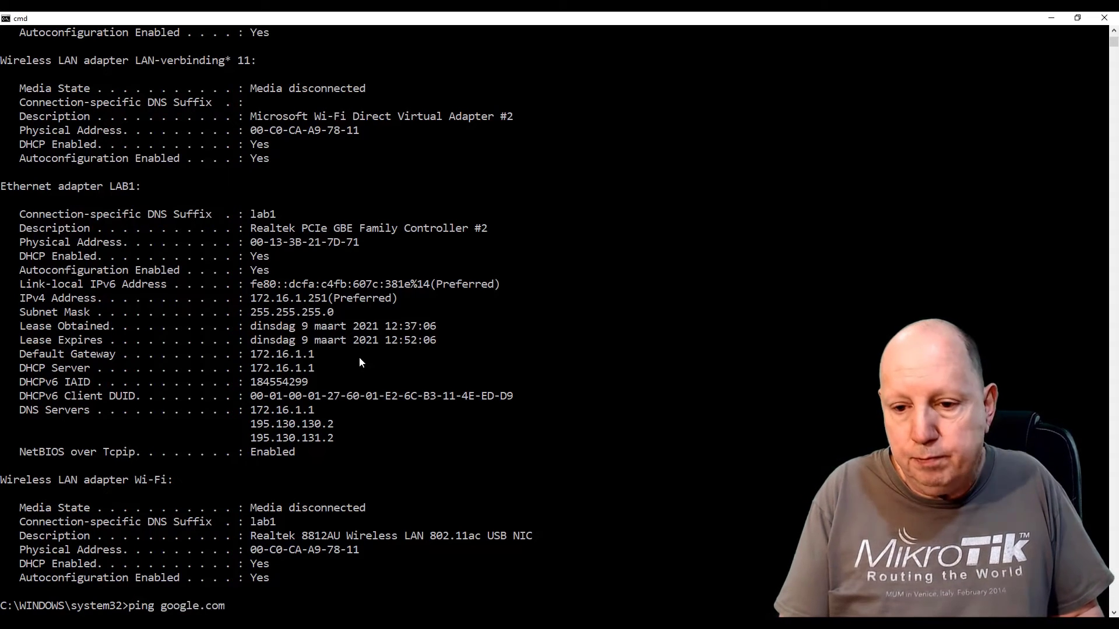
key(Return)
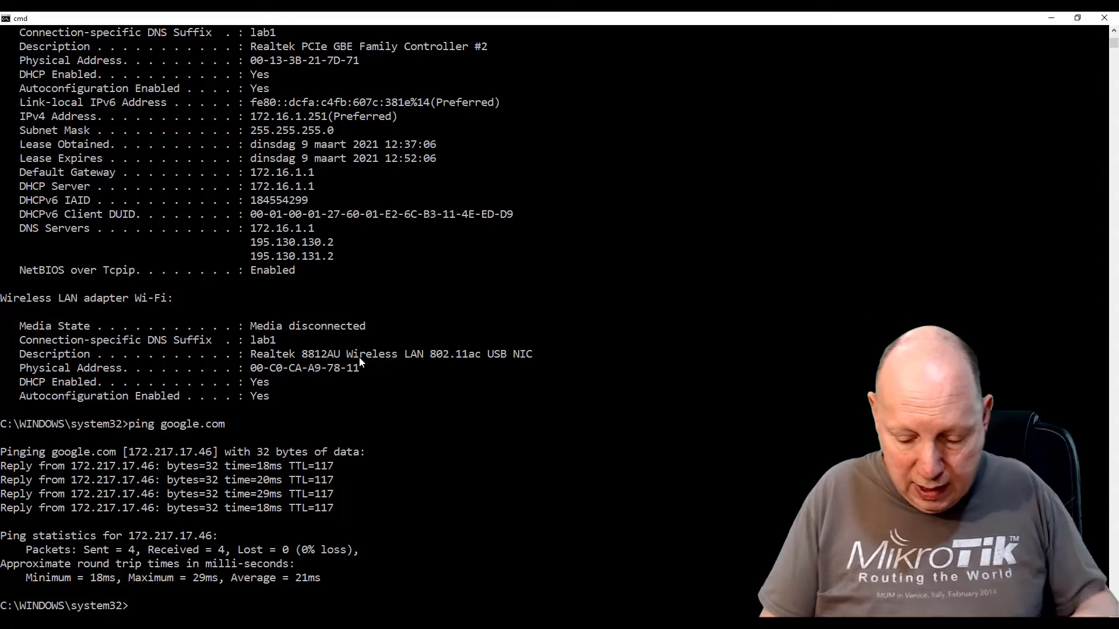
key(Up)
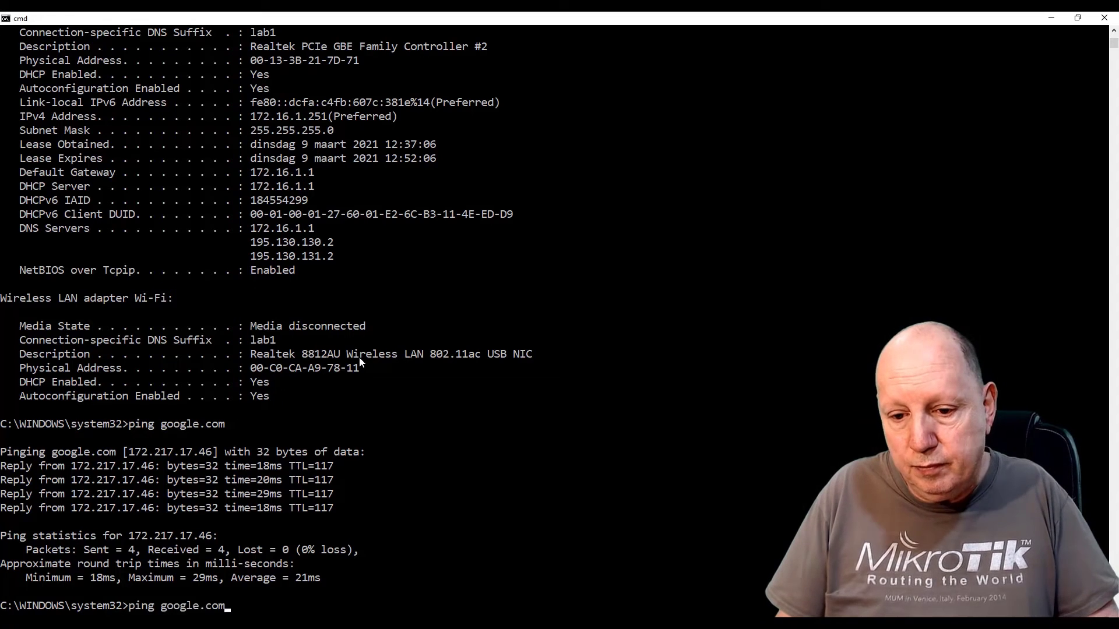
key(Return)
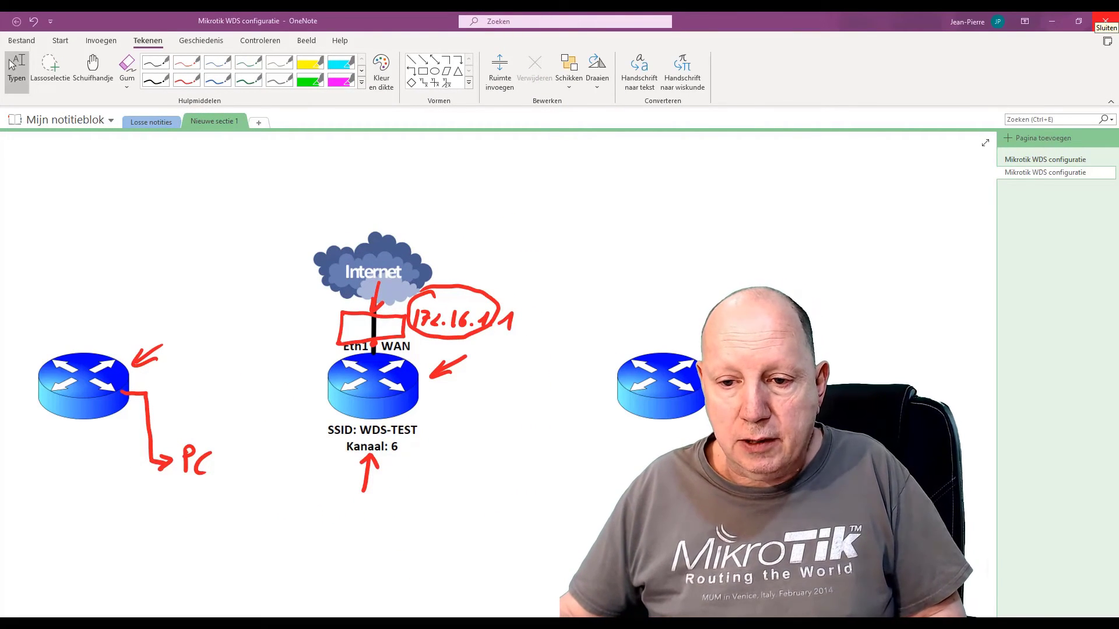
Draw a red arrow to the PC and signal marks above the left router, then show available Wi-Fi networks
mouse_move(151, 470)
mouse_down()
mouse_move(132, 507)
mouse_move(154, 465)
mouse_move(154, 493)
mouse_up()
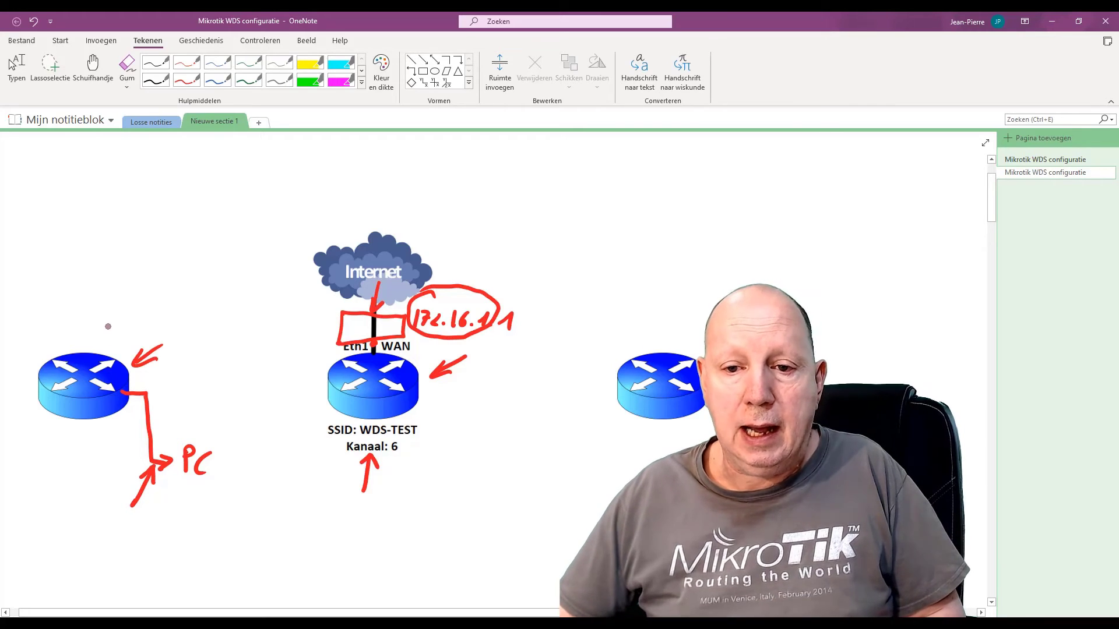
mouse_move(76, 314)
mouse_down()
mouse_move(73, 331)
mouse_move(98, 335)
mouse_up()
drag(105, 327, 118, 341)
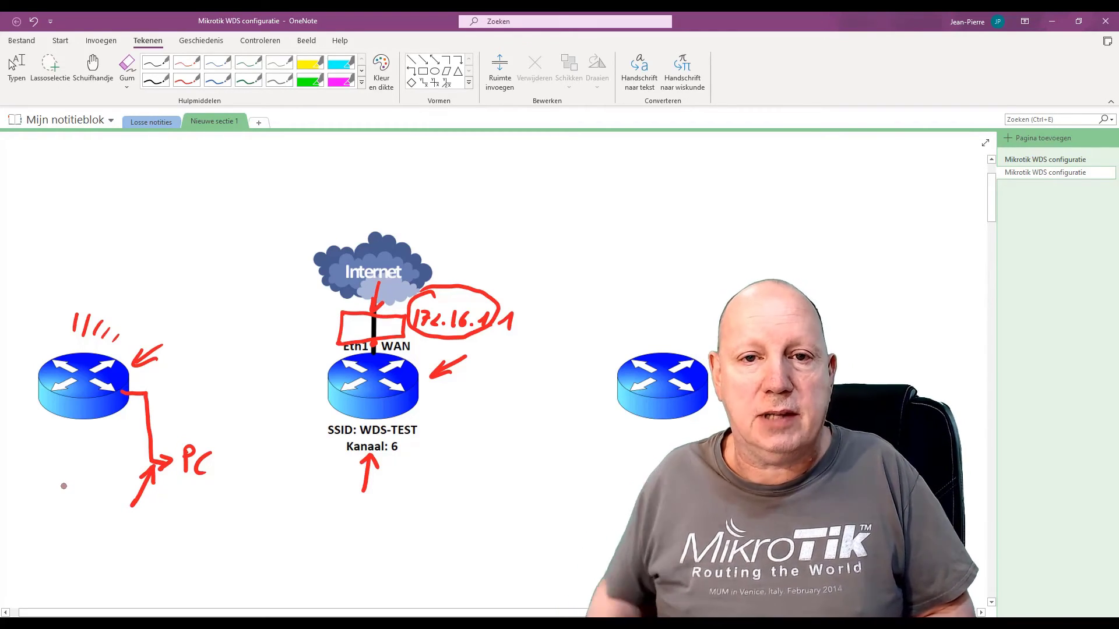
click(16, 69)
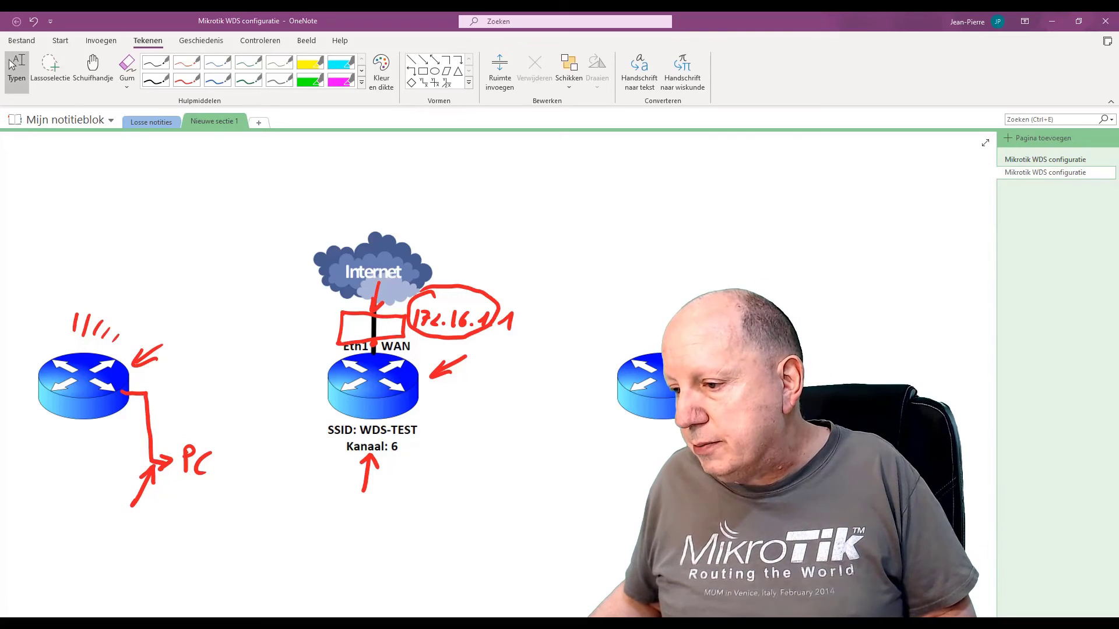
click(1046, 623)
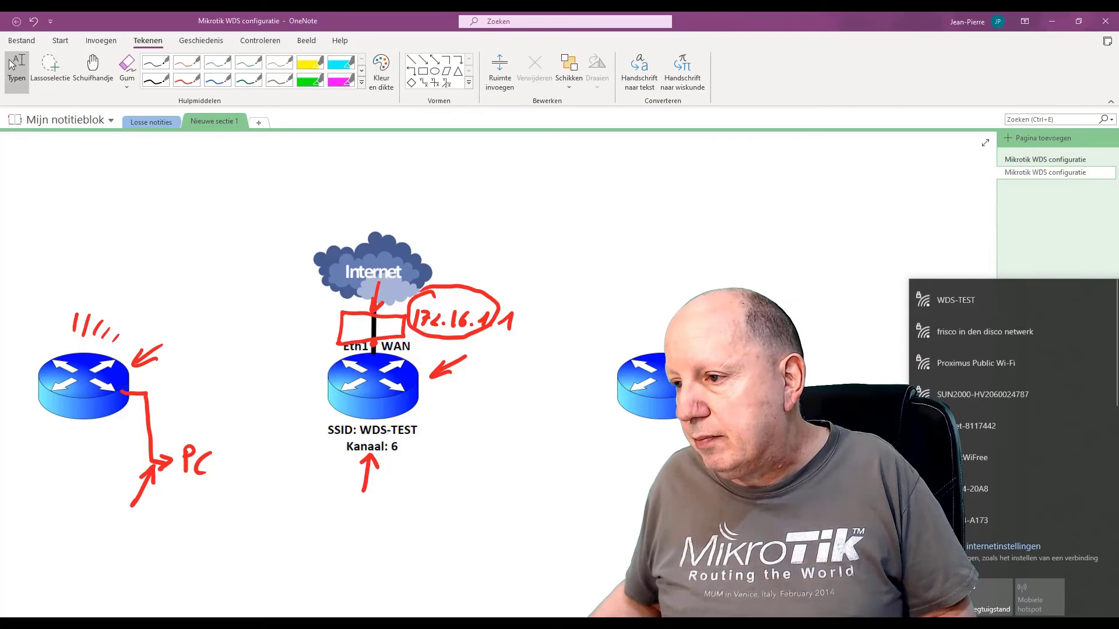
Join the WDS-TEST Wi-Fi network and return to WinBox
click(978, 299)
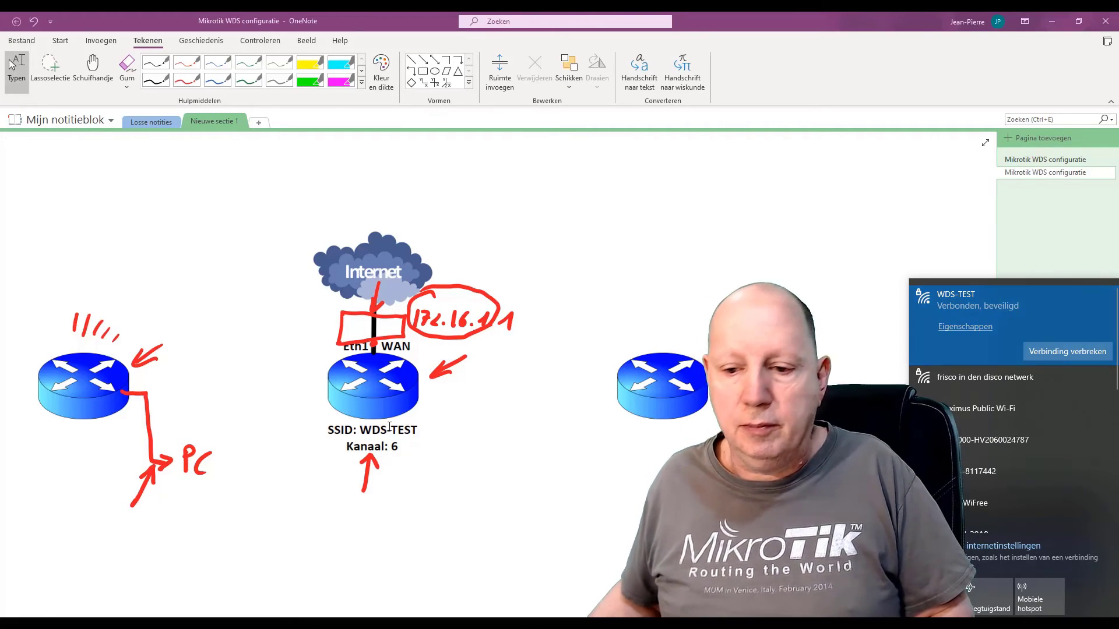
key(alt+Tab)
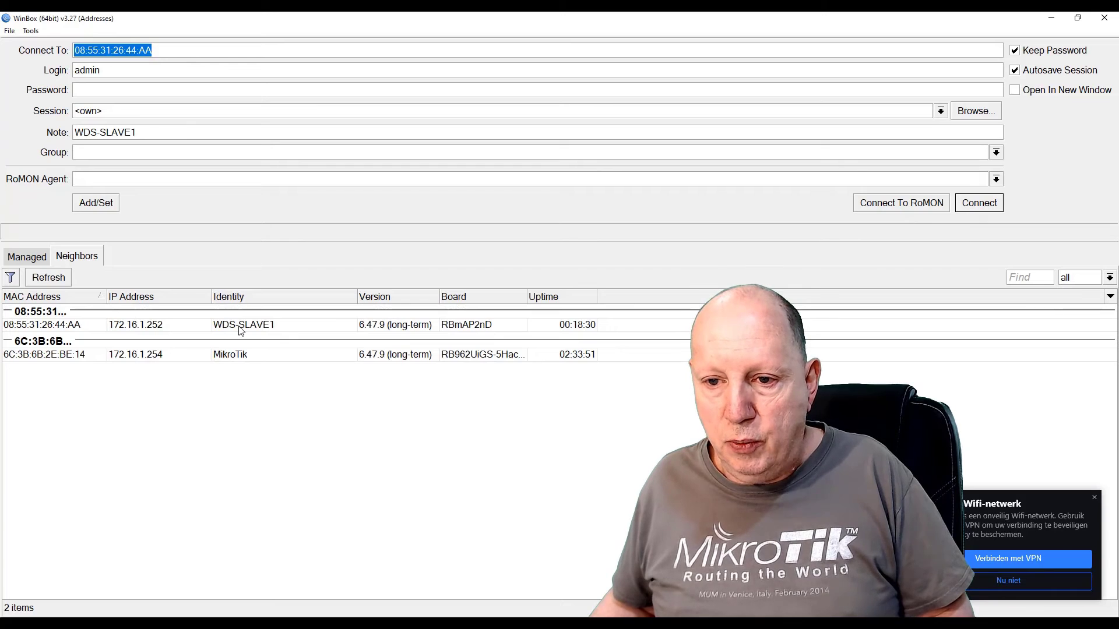
Log into the WDS-SLAVE1 neighbour and show its wireless registration table
click(60, 326)
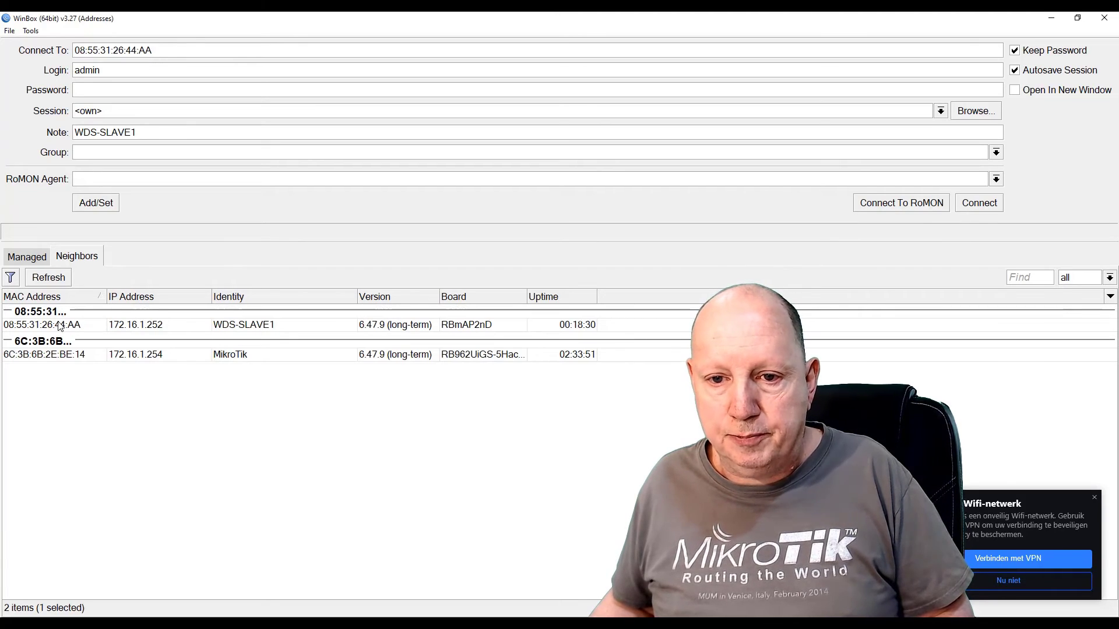
click(986, 208)
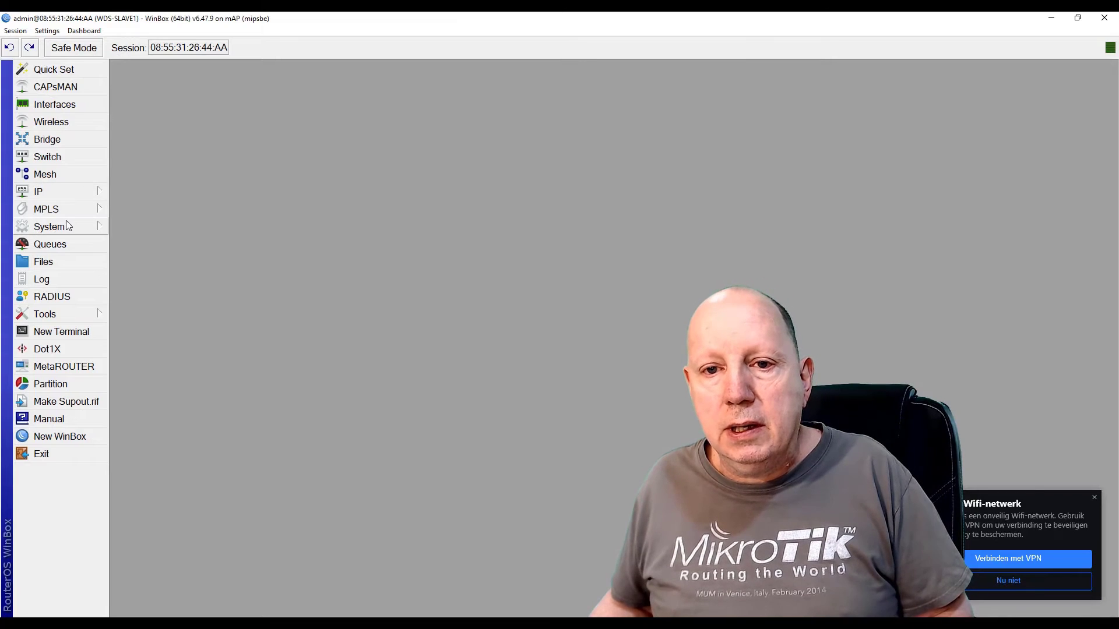
click(70, 122)
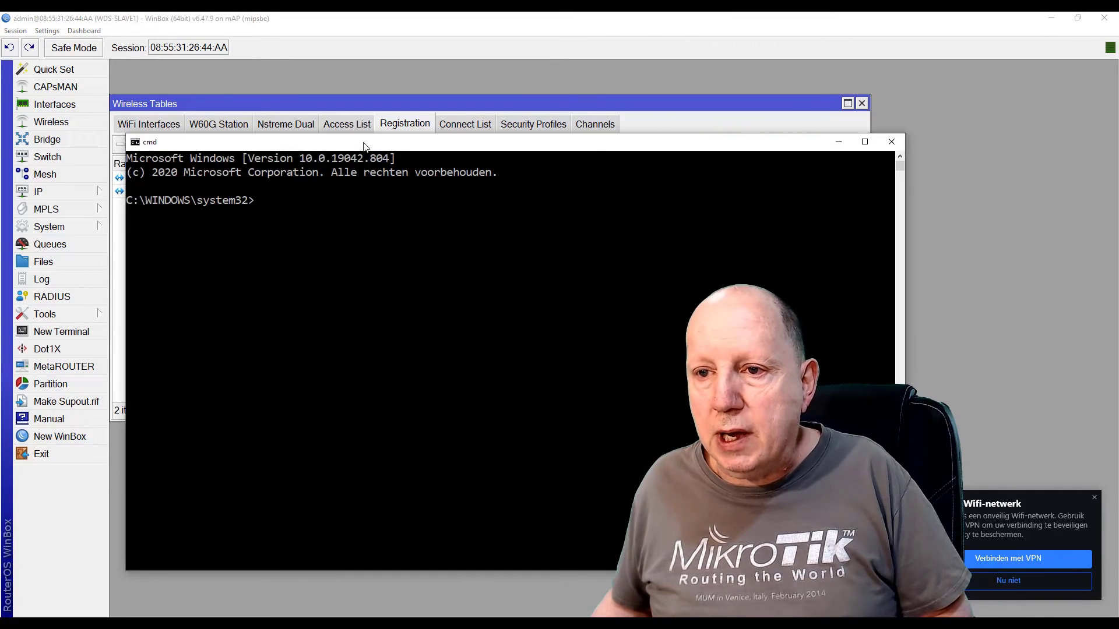
Move the command prompt down and run ipconfig /all
drag(364, 145, 375, 240)
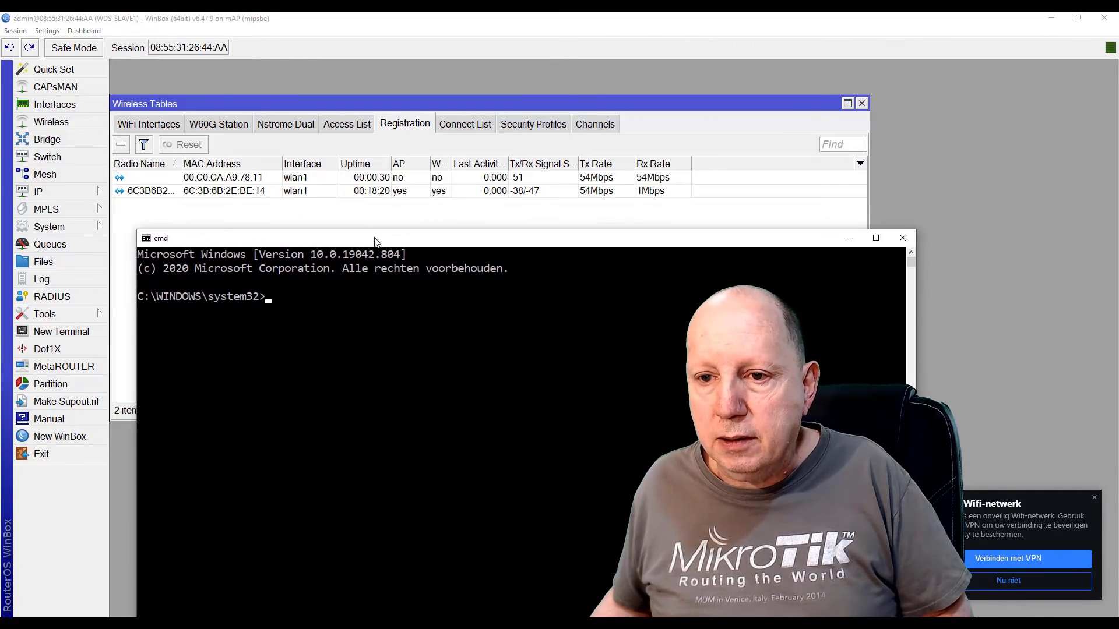
text(ipco)
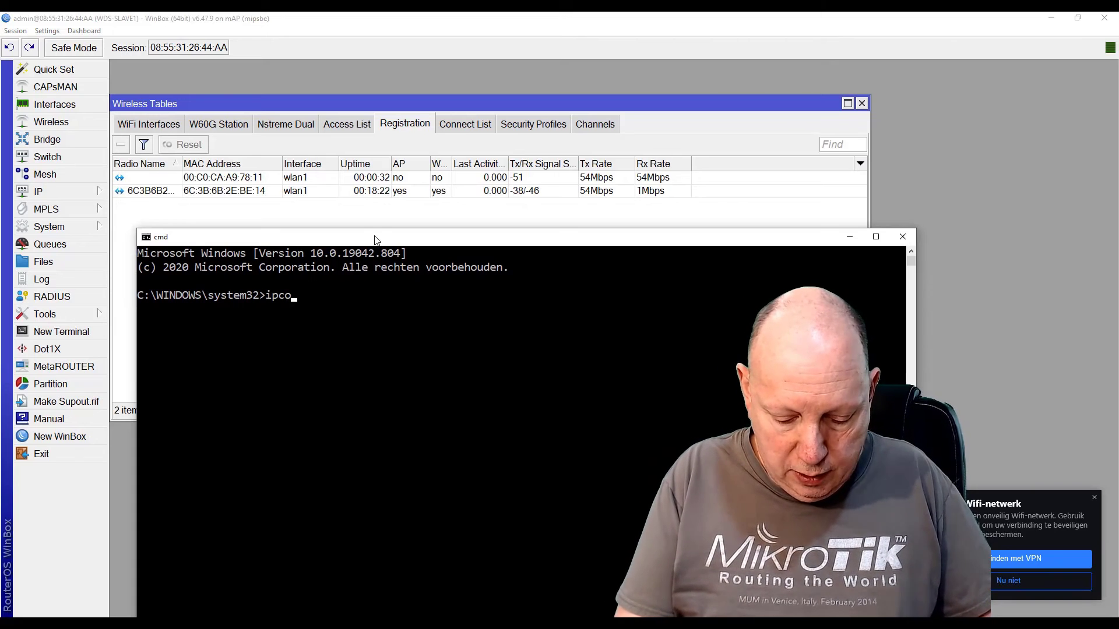
text(nfig /all)
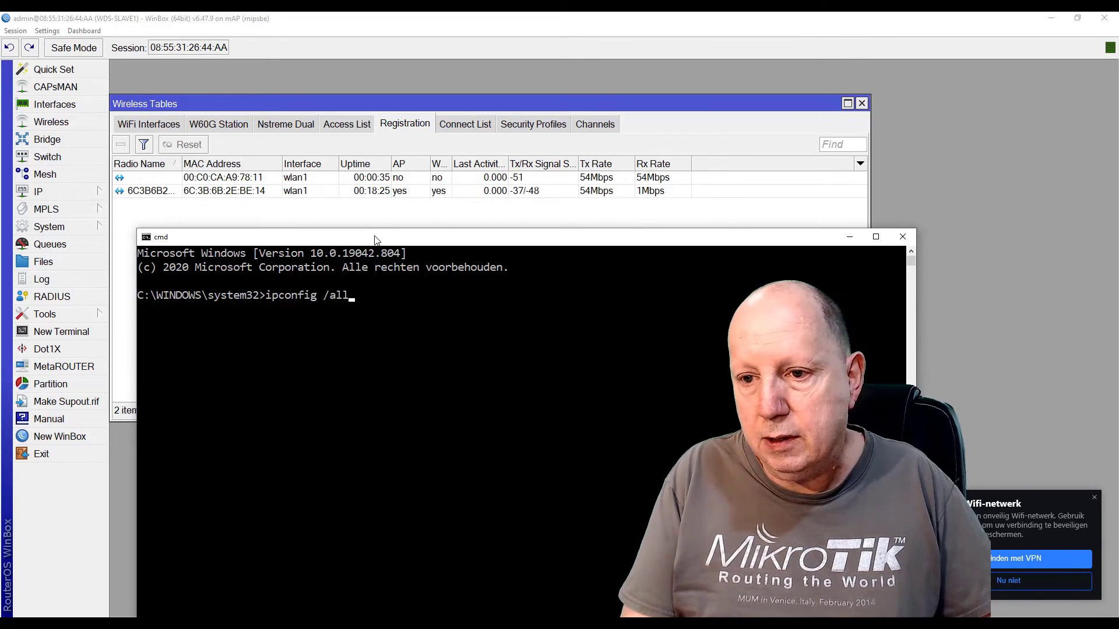
key(Return)
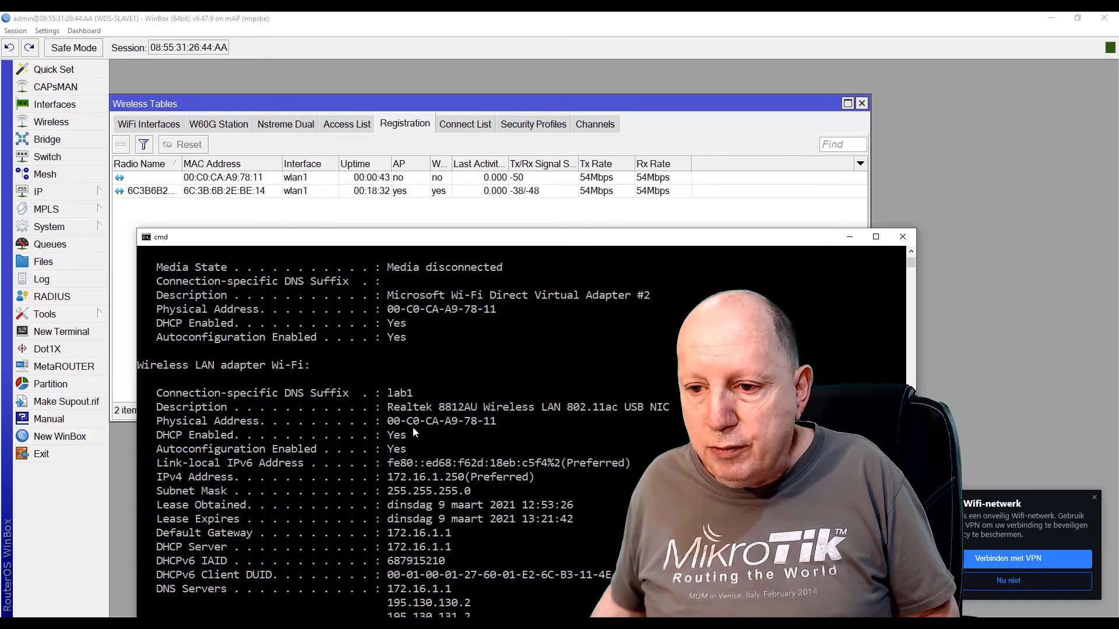
Select the Wi-Fi physical address 00-C0-CA-A9-78-11, then close the command prompt
click(497, 422)
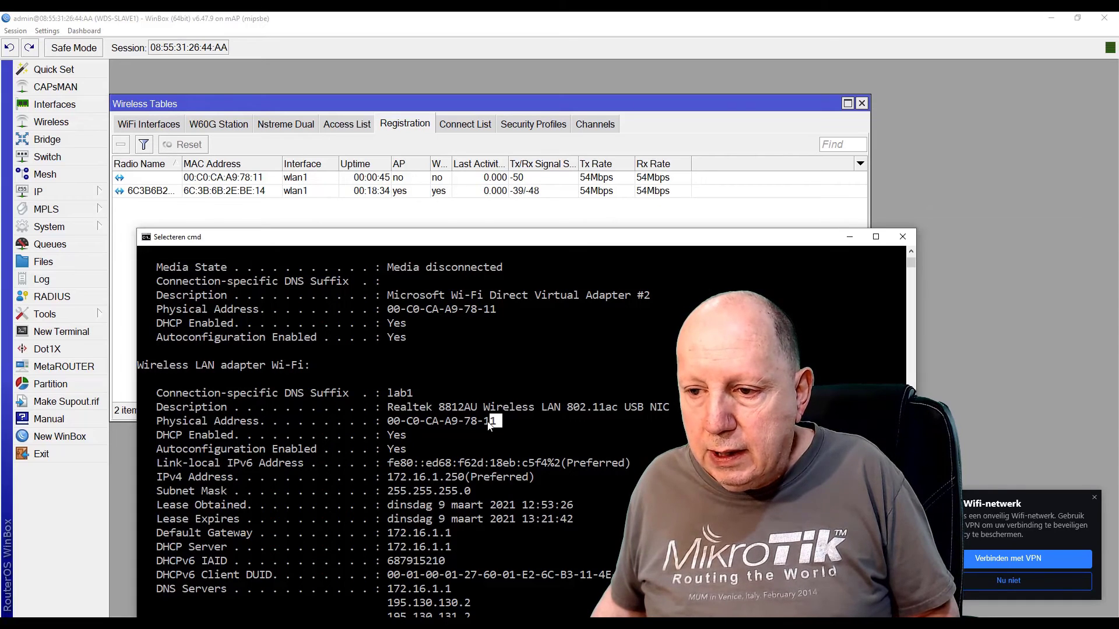
drag(490, 425, 392, 427)
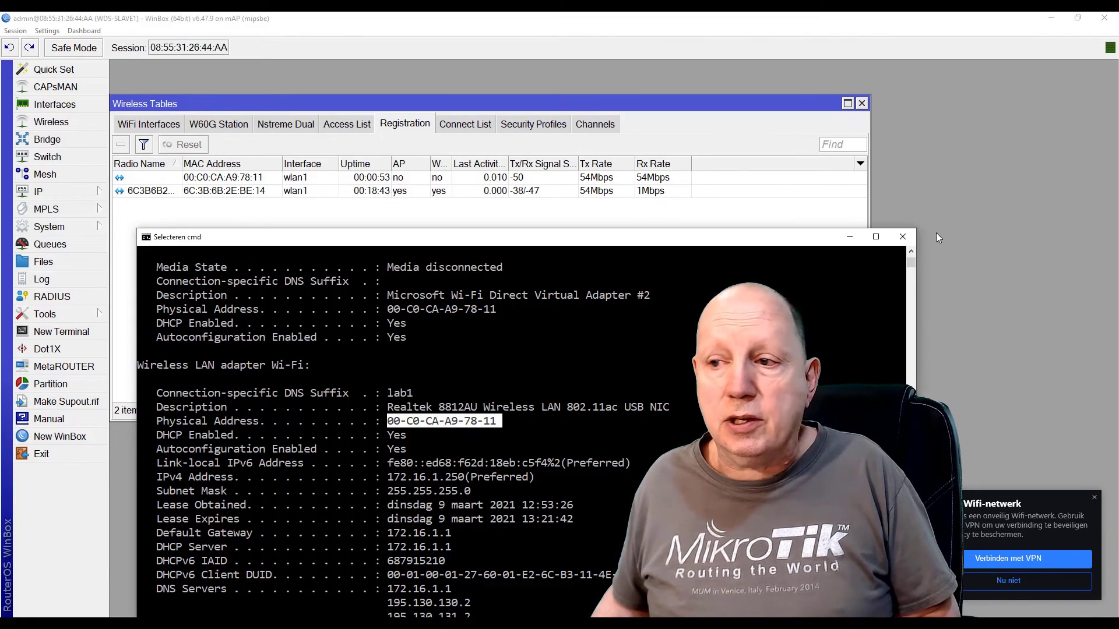
click(904, 238)
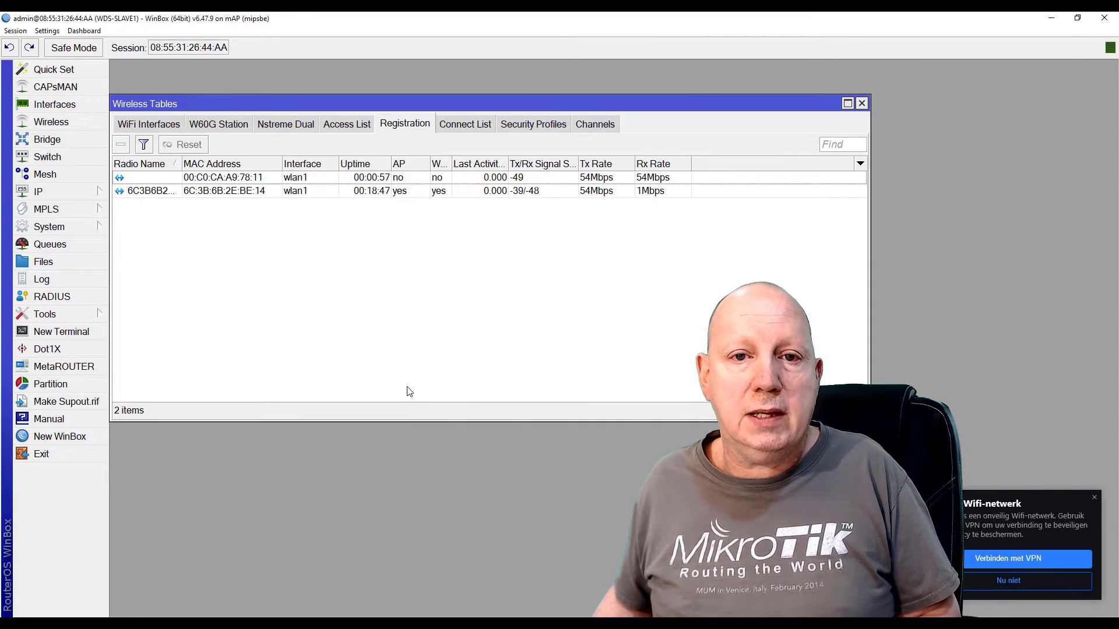
Close WinBox's Wireless Tables and ping google.com from the command prompt
click(862, 104)
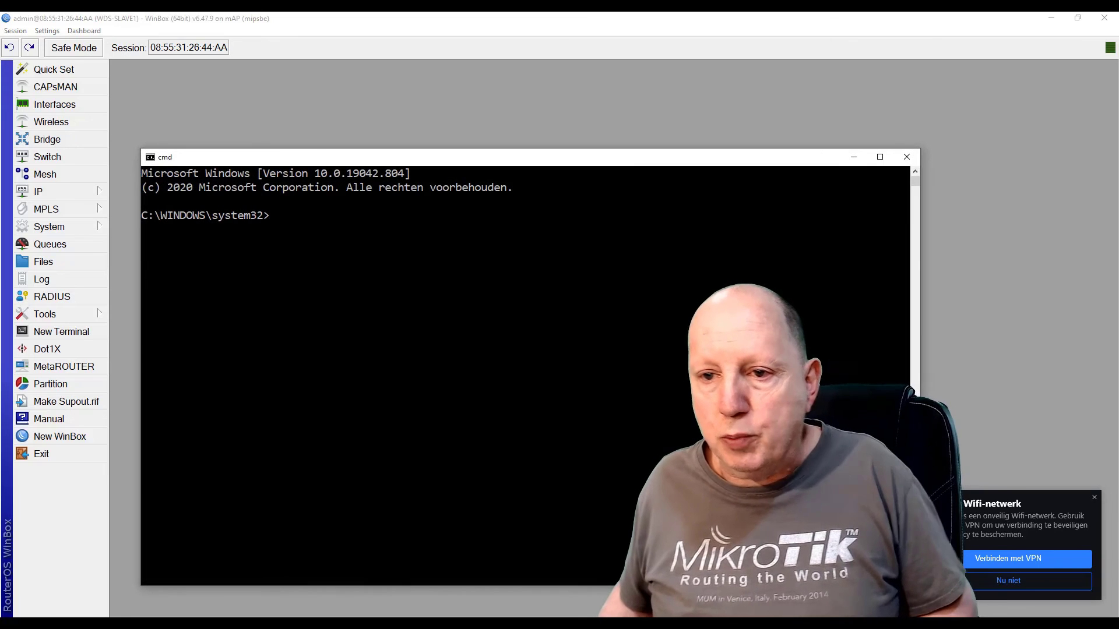
text(ping)
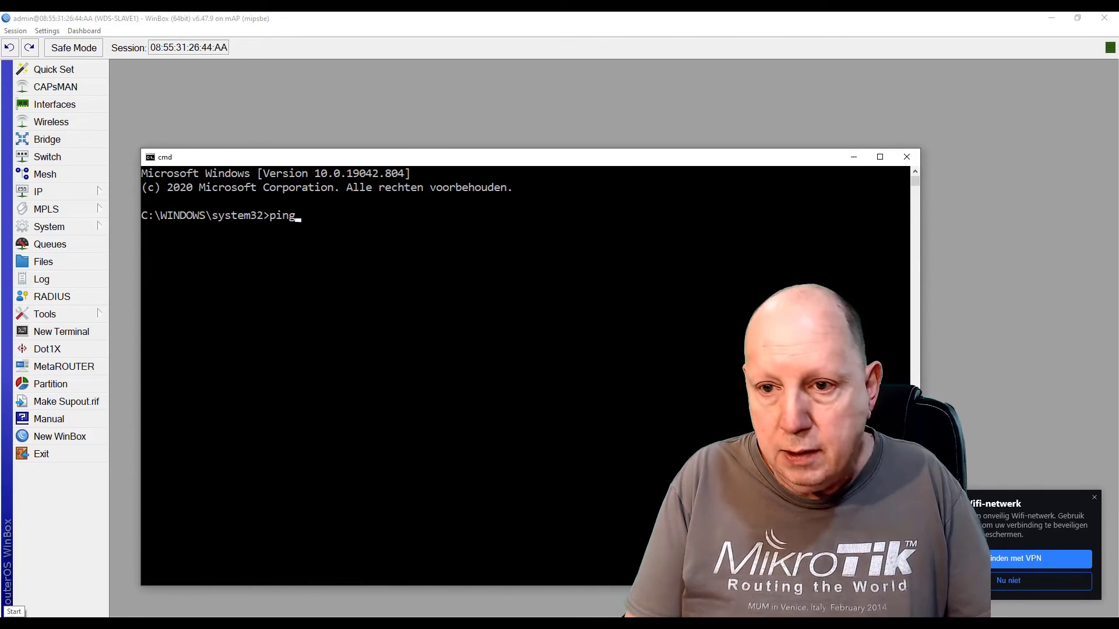
text( google)
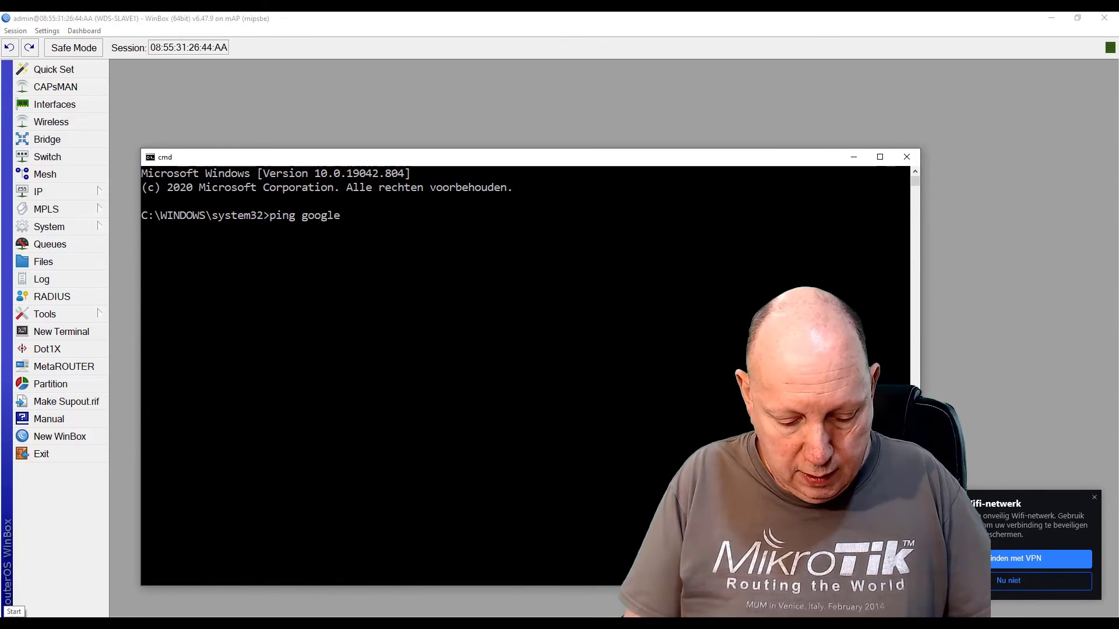
text(.com)
key(Return)
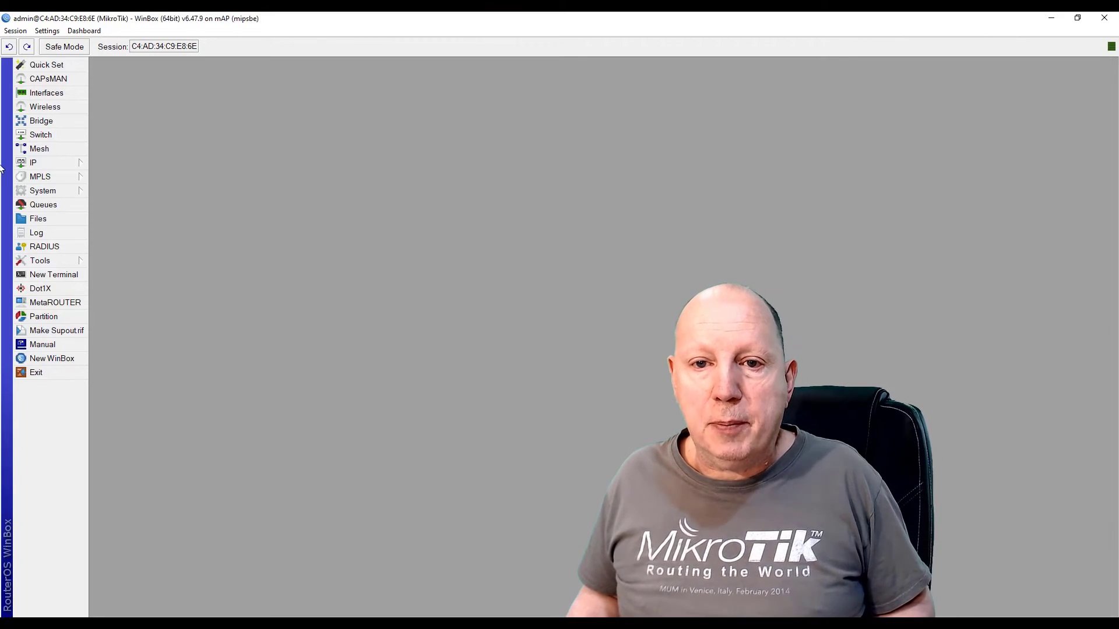
Change the system identity from MikroTik to WDS-SLAVE2
click(51, 193)
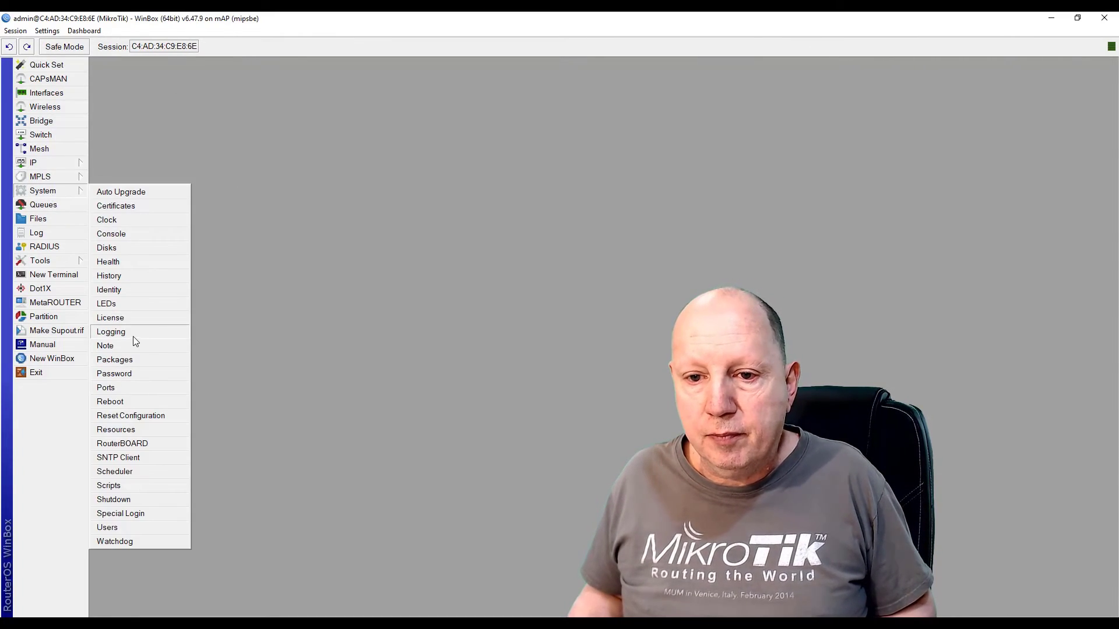
click(134, 292)
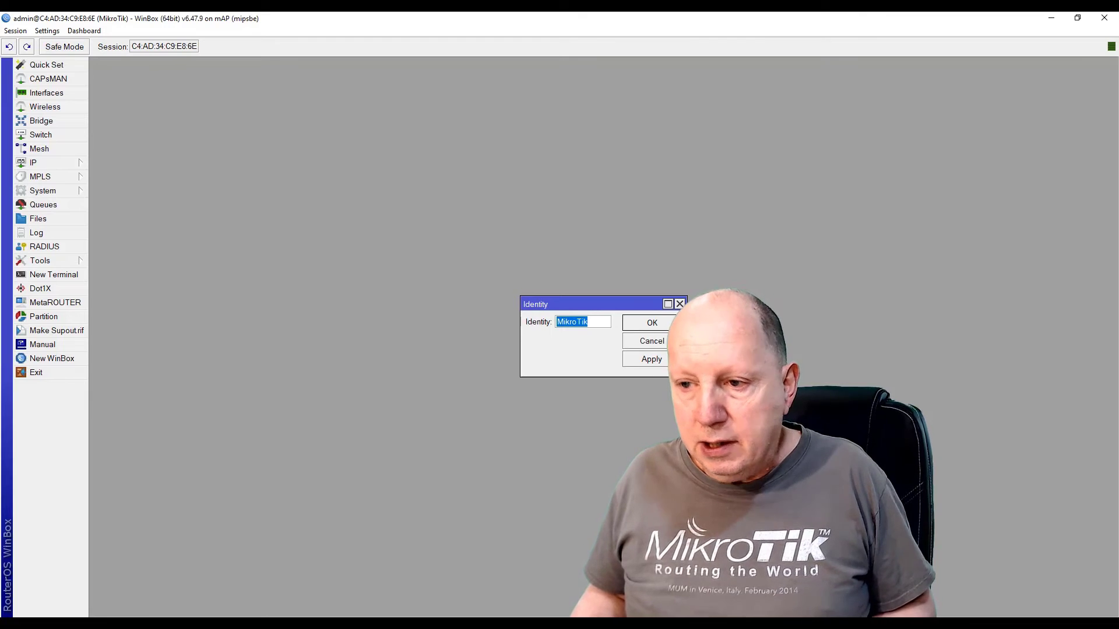
text(WDS-SLAVE2)
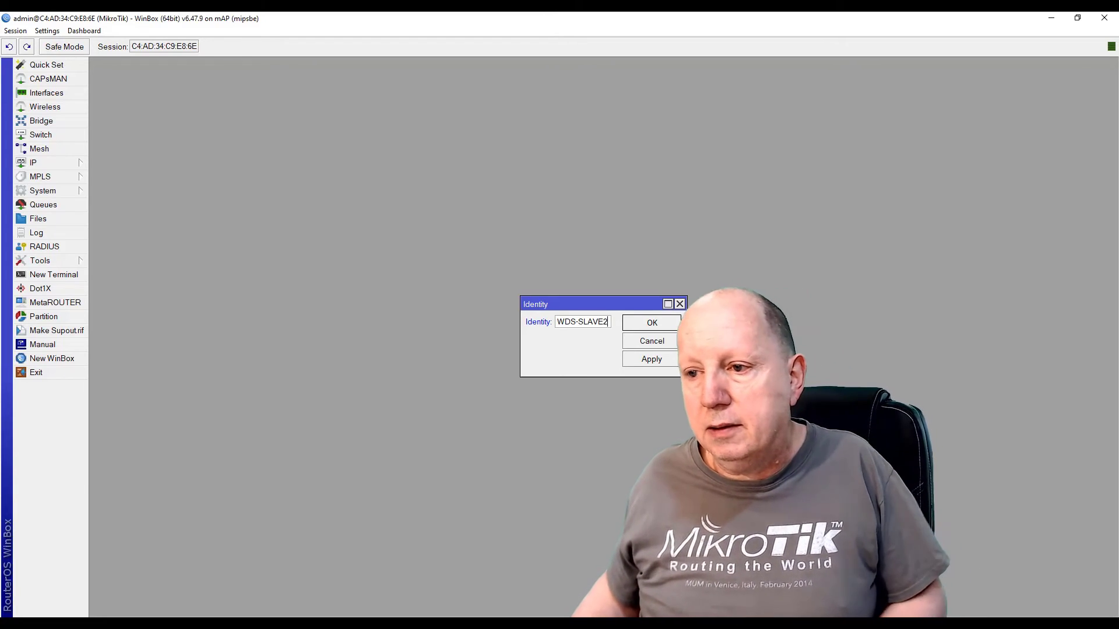
key(Return)
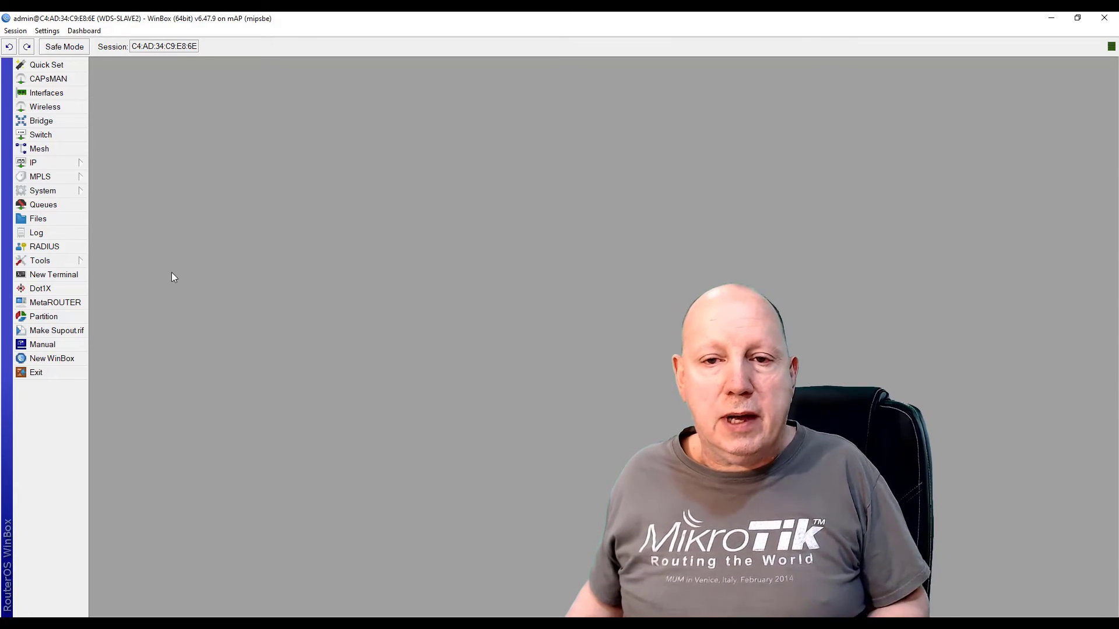
Add a new bridge named bridge-WDS
click(44, 121)
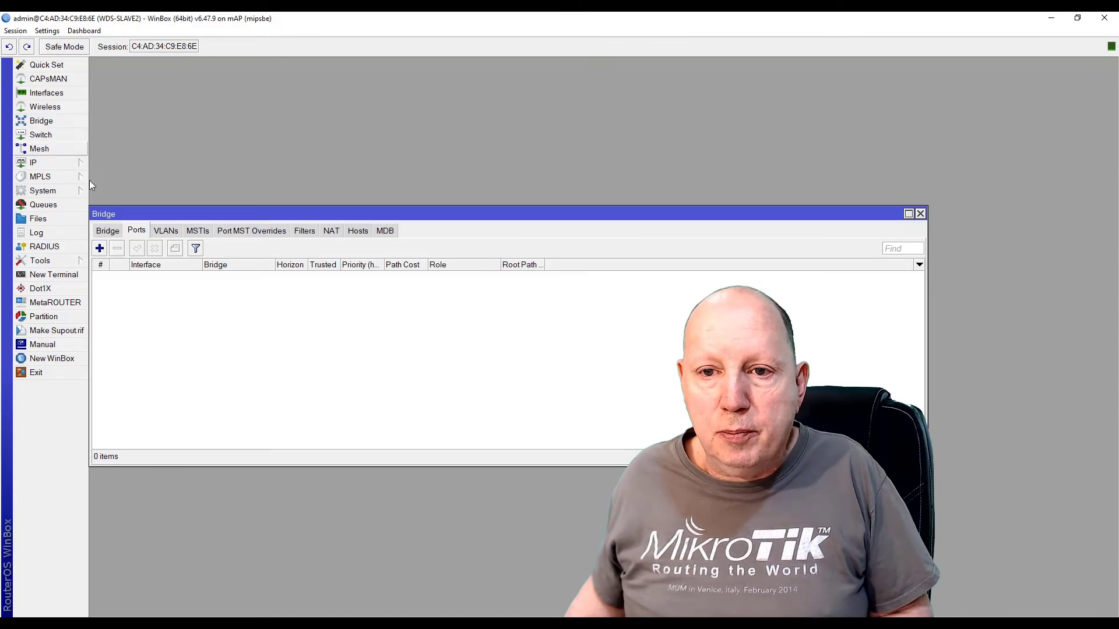
click(99, 250)
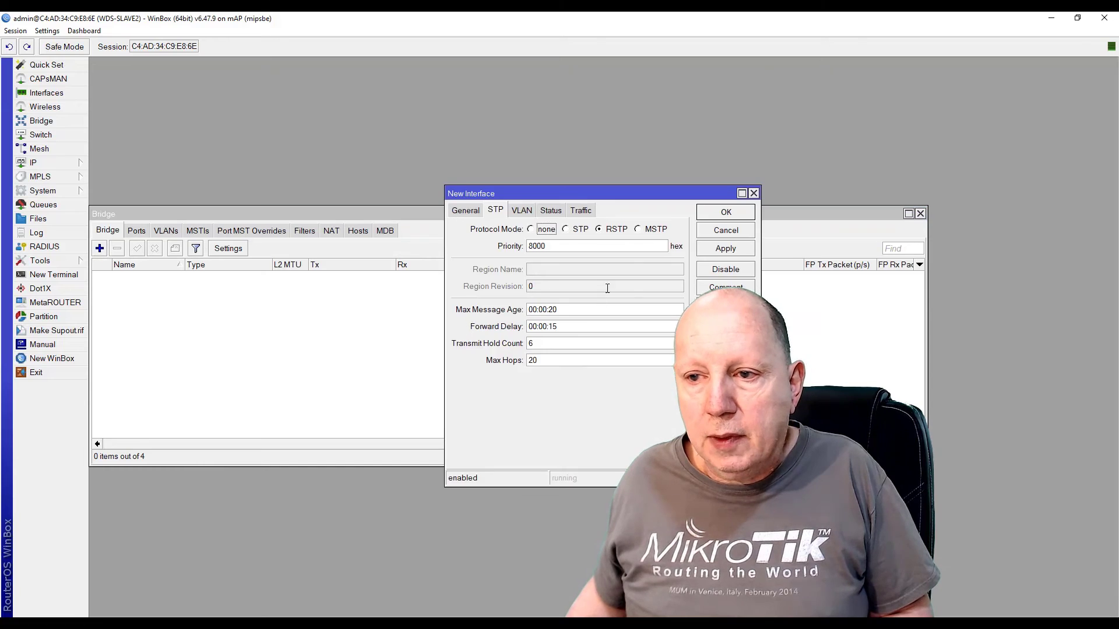
click(463, 214)
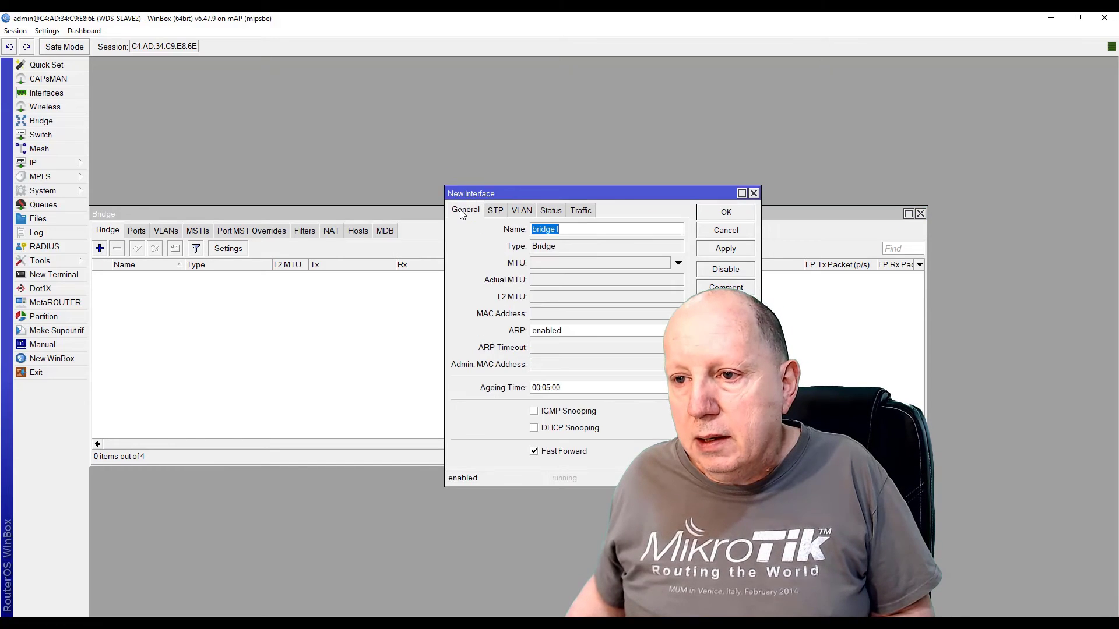
click(574, 229)
key(BackSpace)
text(-)
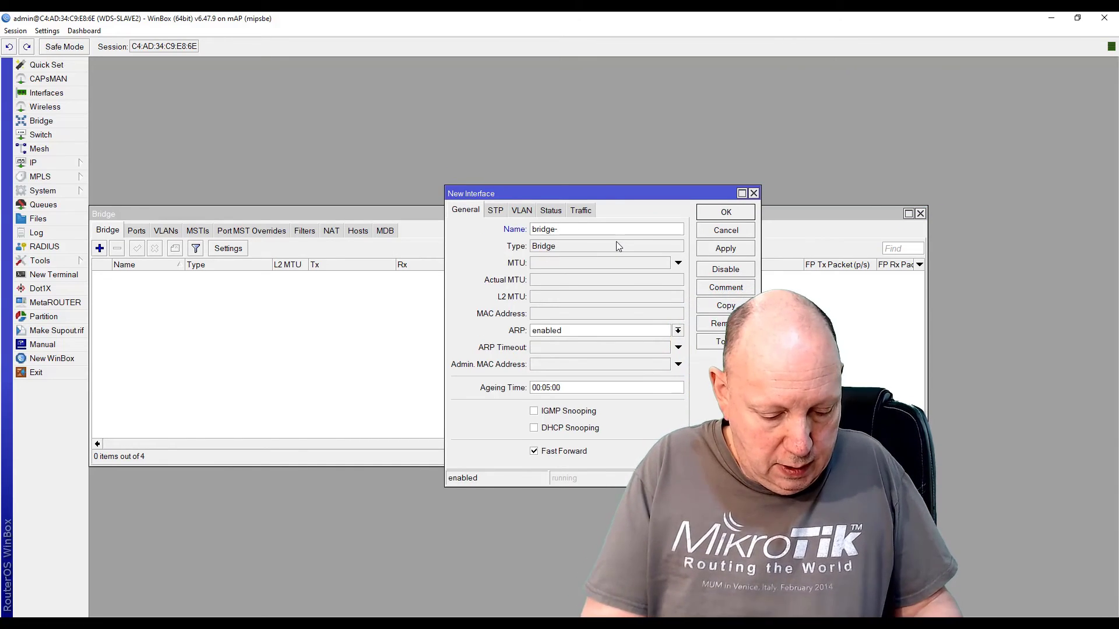
text(WF)
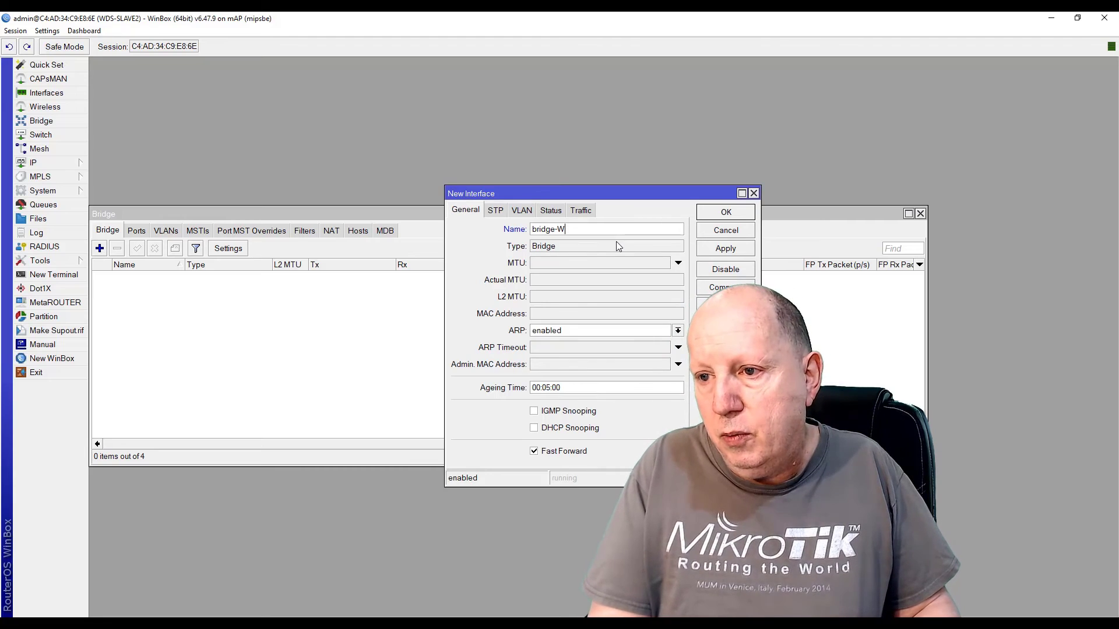
key(BackSpace)
text(DS)
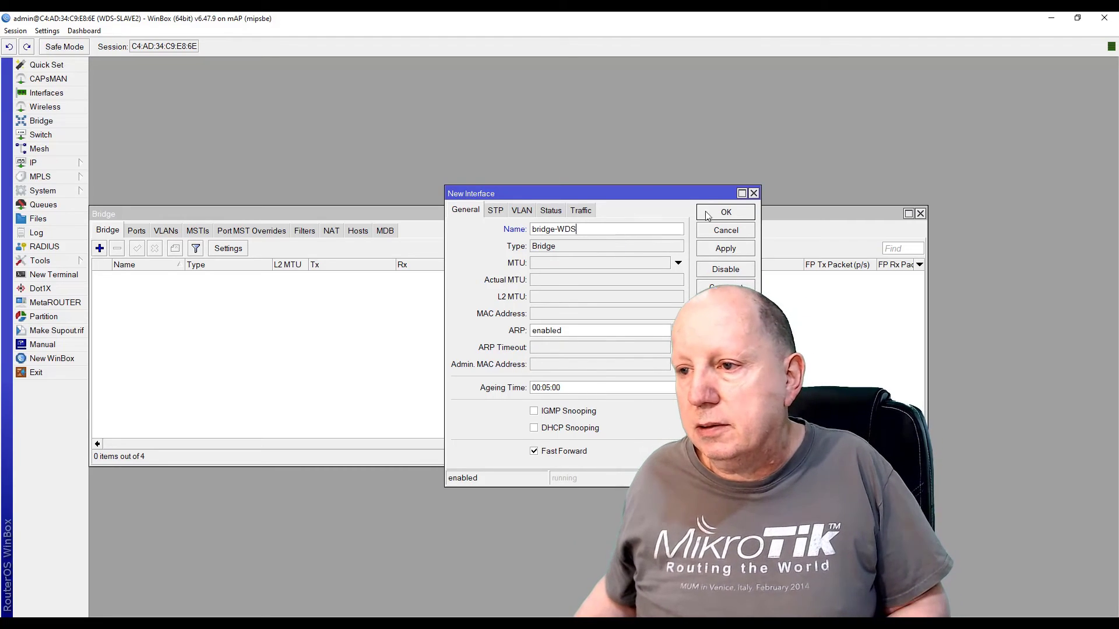
click(722, 212)
Add ether1 as a port of bridge-WDS
click(136, 232)
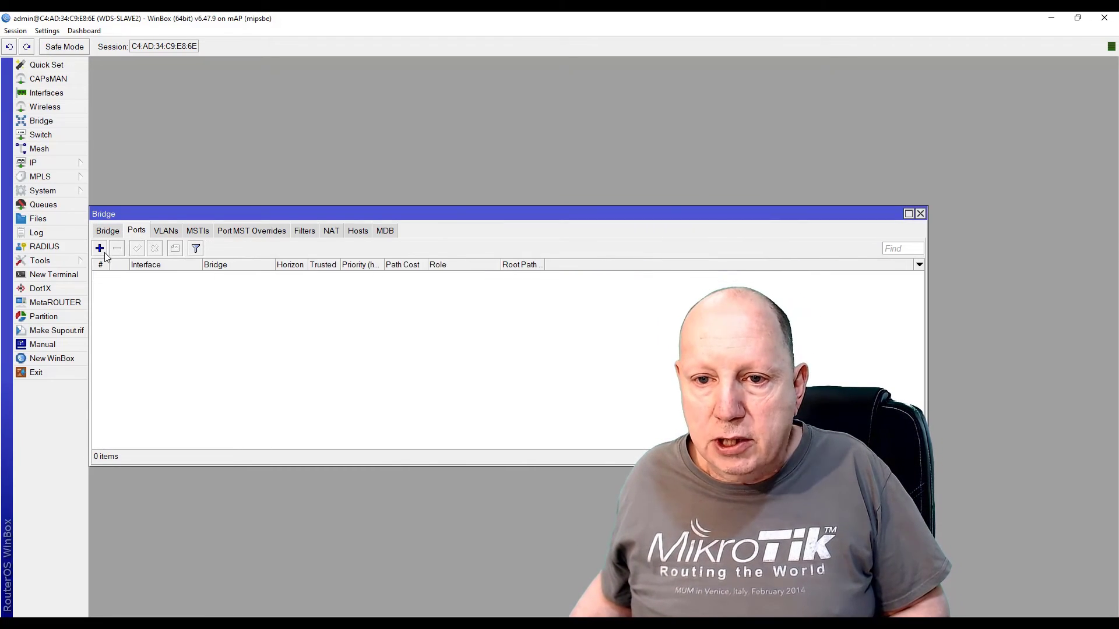
click(100, 249)
click(466, 250)
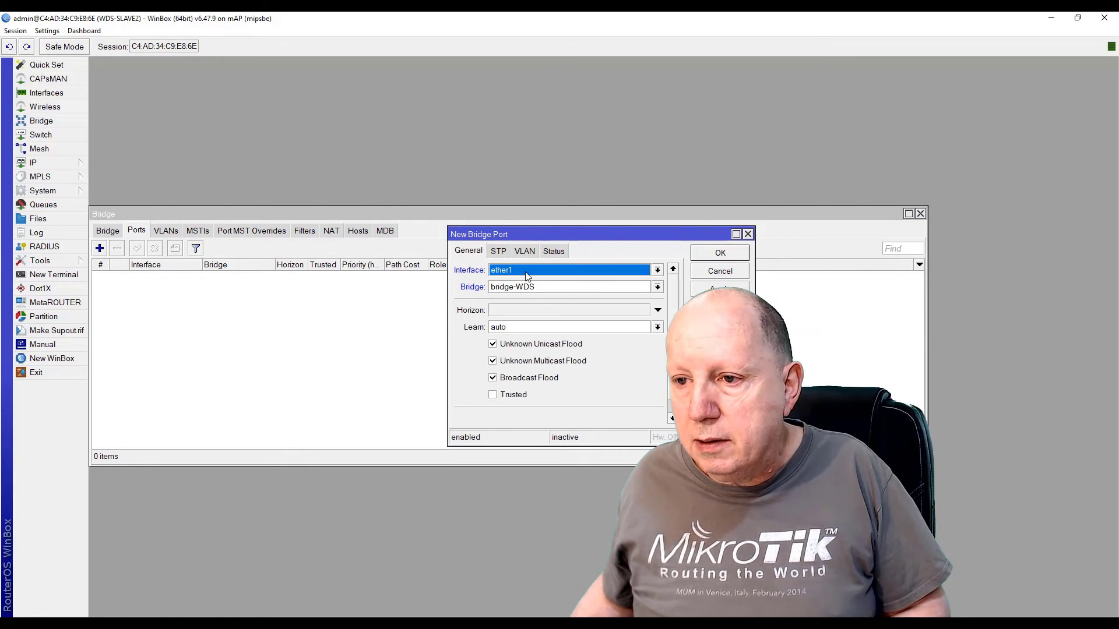
click(721, 289)
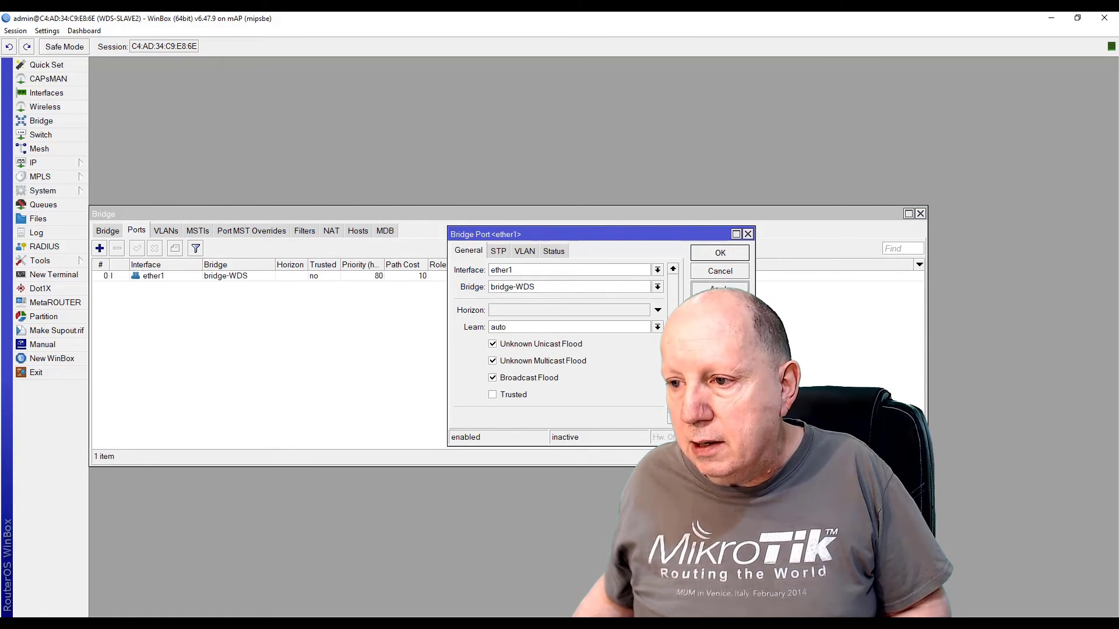
Reconnect to the router, add wlan1 as a bridge-WDS port, and close the port dialogs
click(99, 249)
click(479, 264)
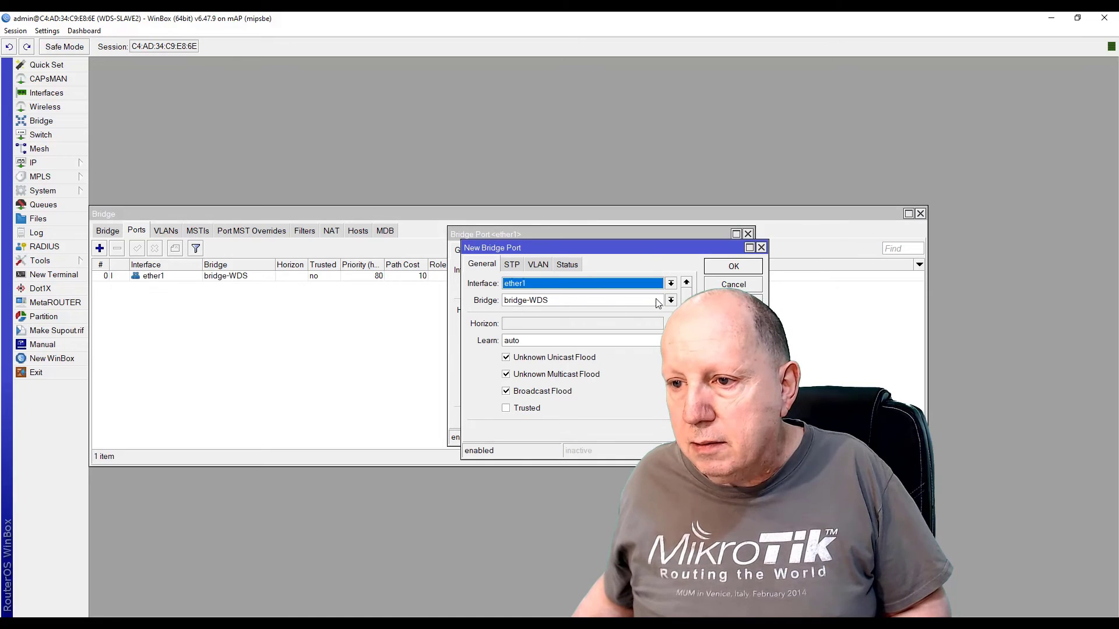
click(671, 283)
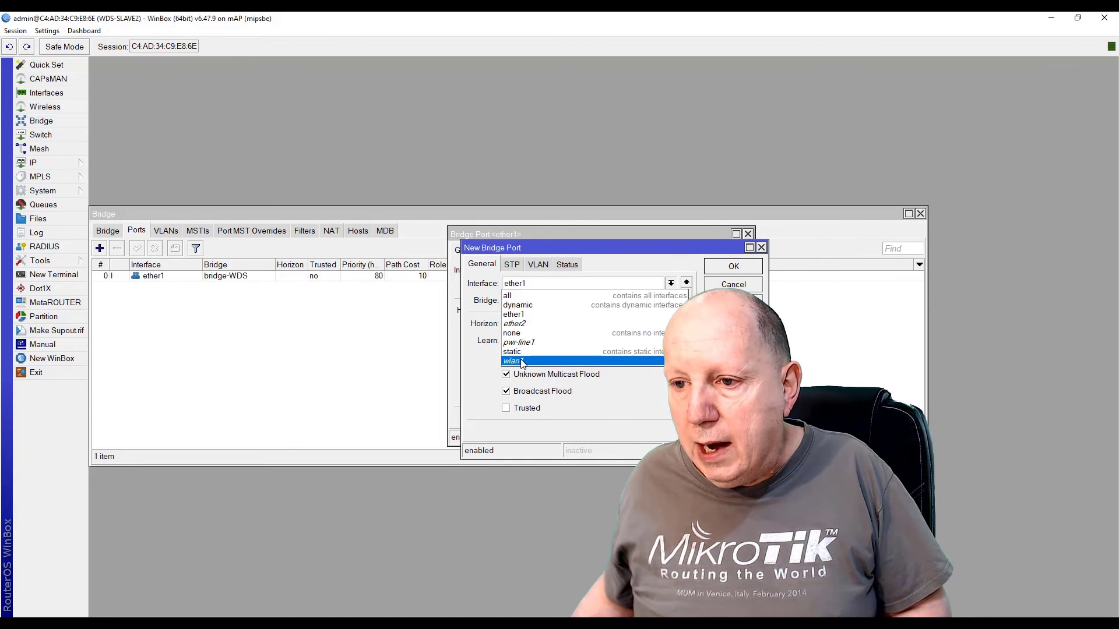
click(535, 361)
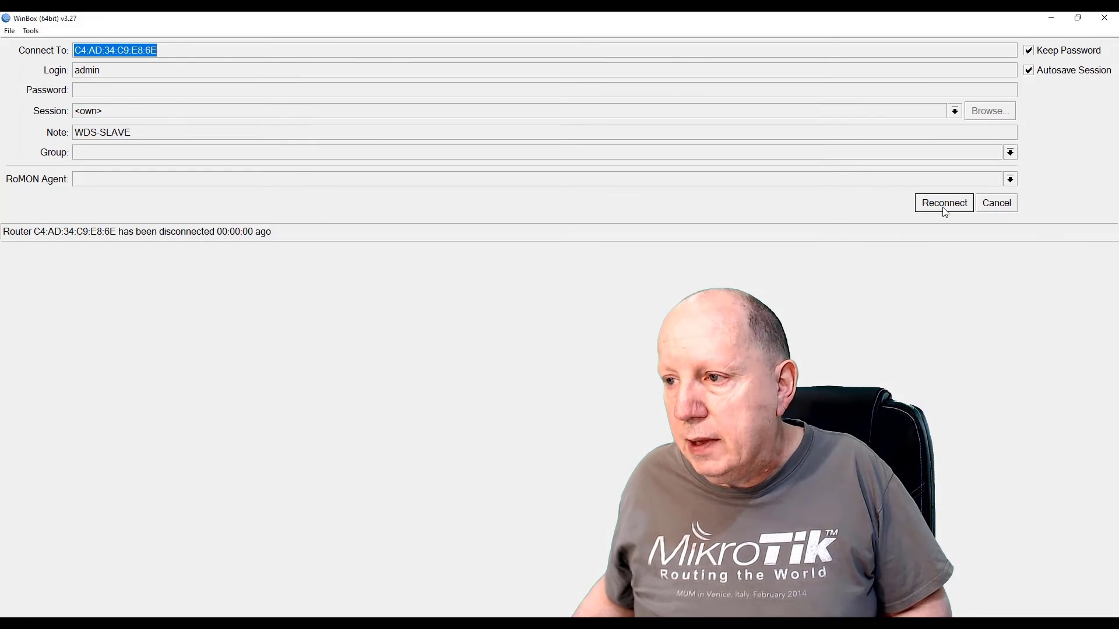
click(944, 203)
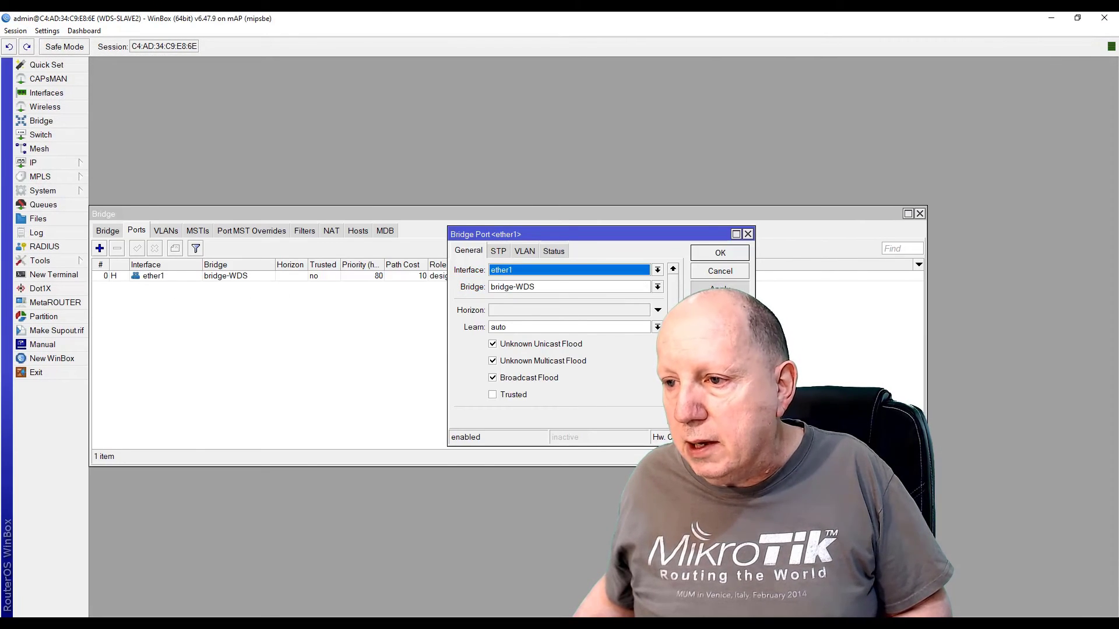
click(720, 289)
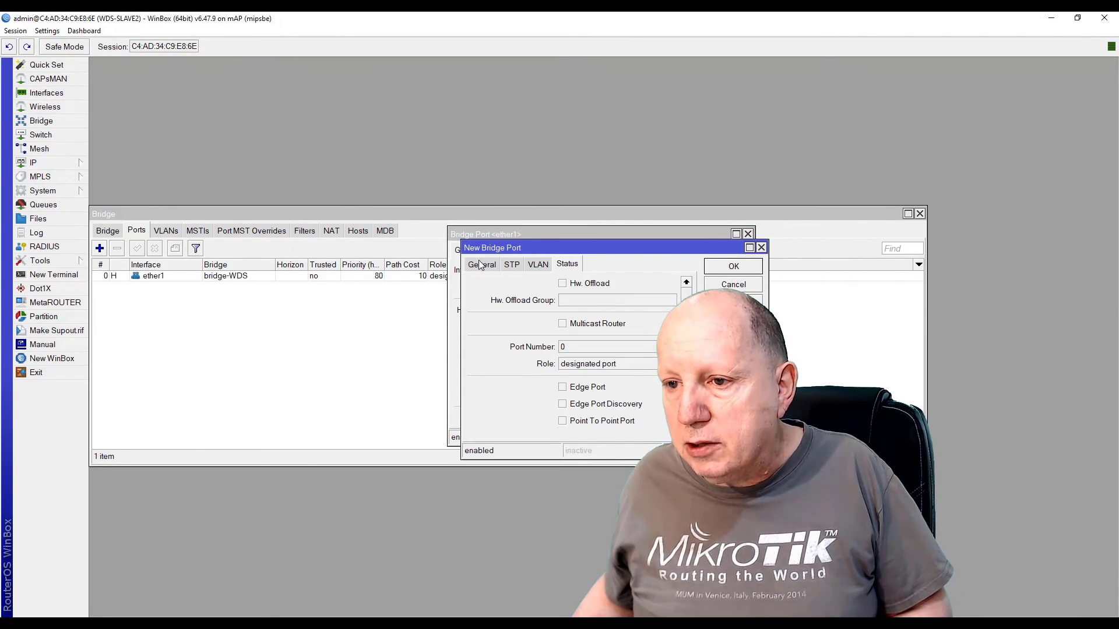
click(481, 265)
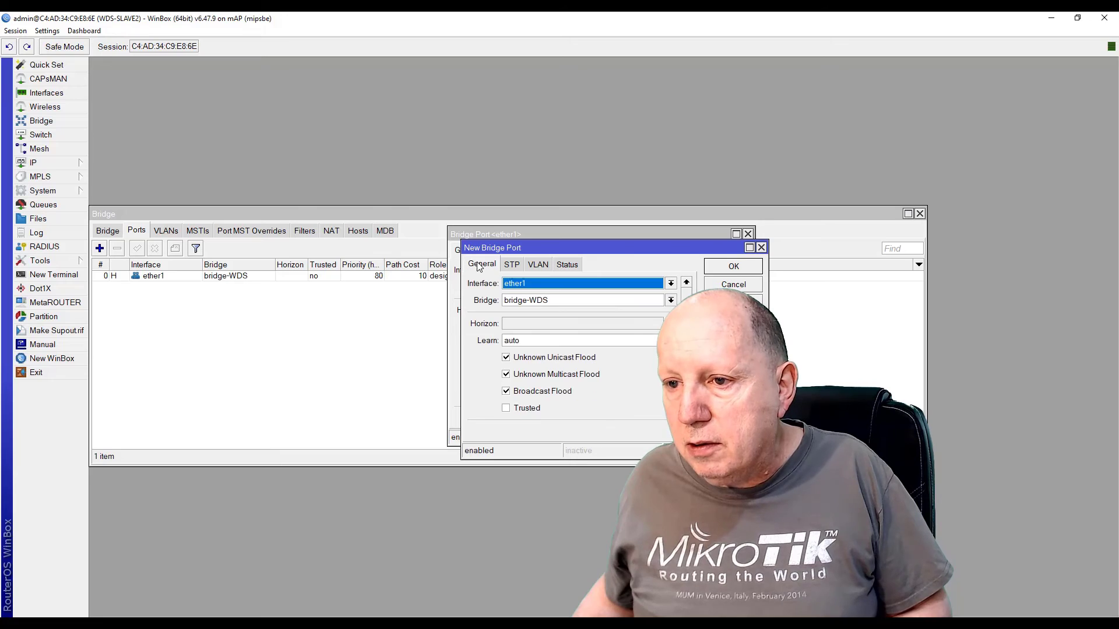
click(670, 283)
click(523, 361)
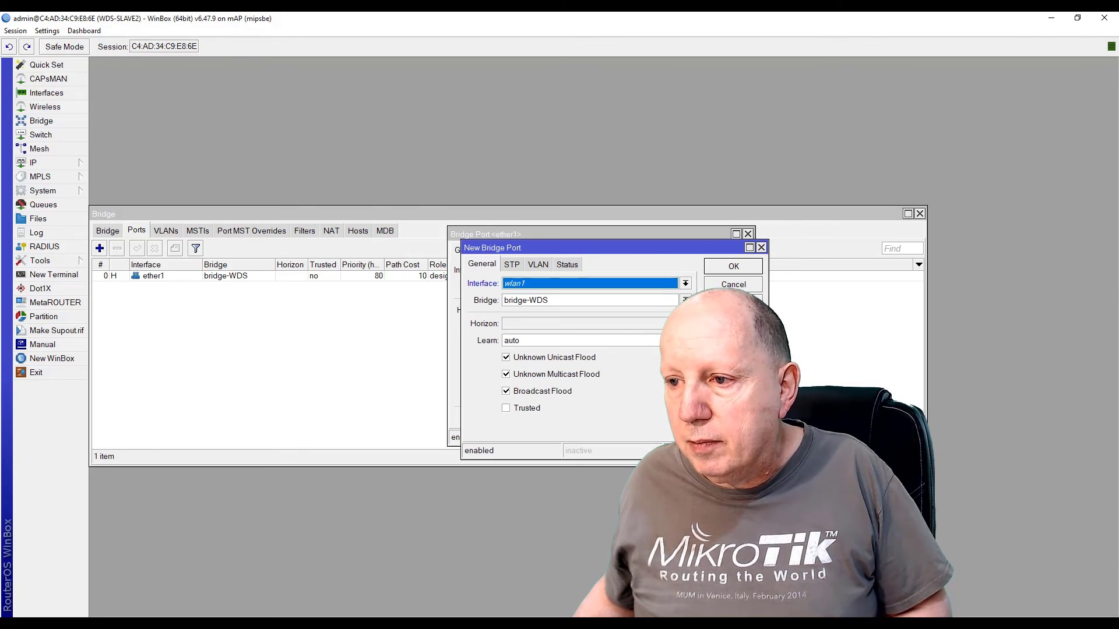
click(735, 302)
click(730, 267)
click(718, 252)
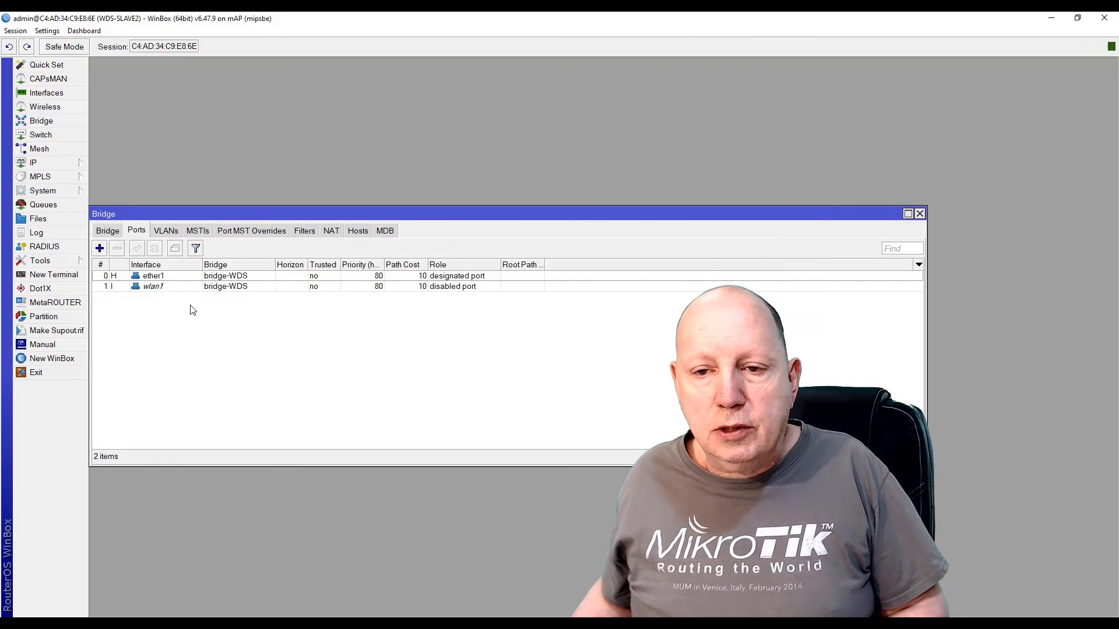
Confirm bridge-WDS uses RSTP on its STP tab and close the bridge windows
click(108, 231)
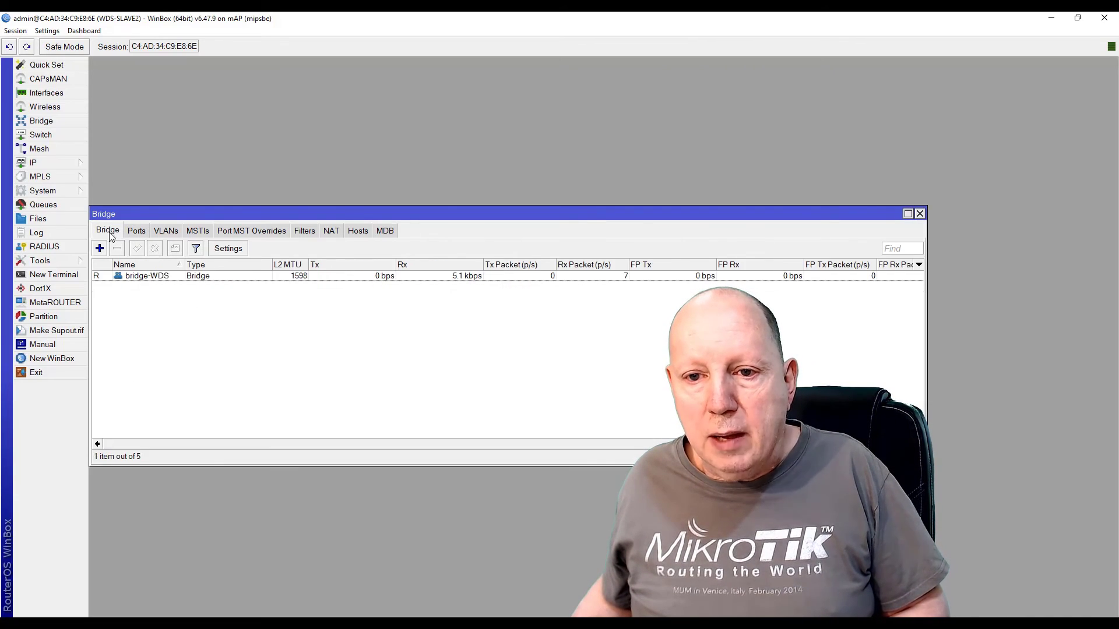
click(154, 277)
double_click(154, 277)
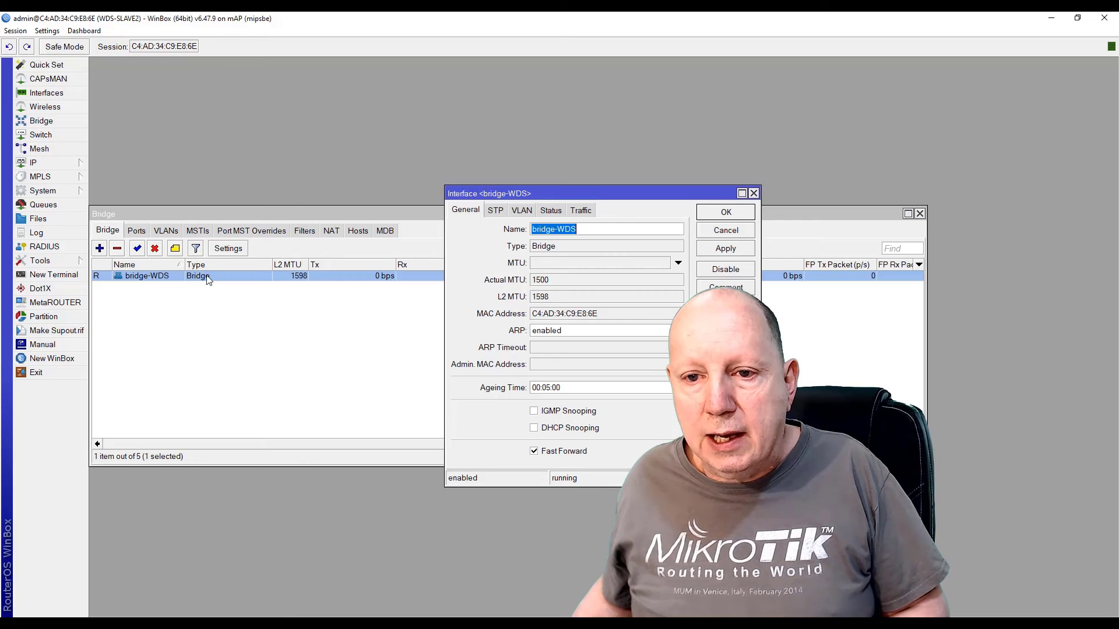
click(496, 210)
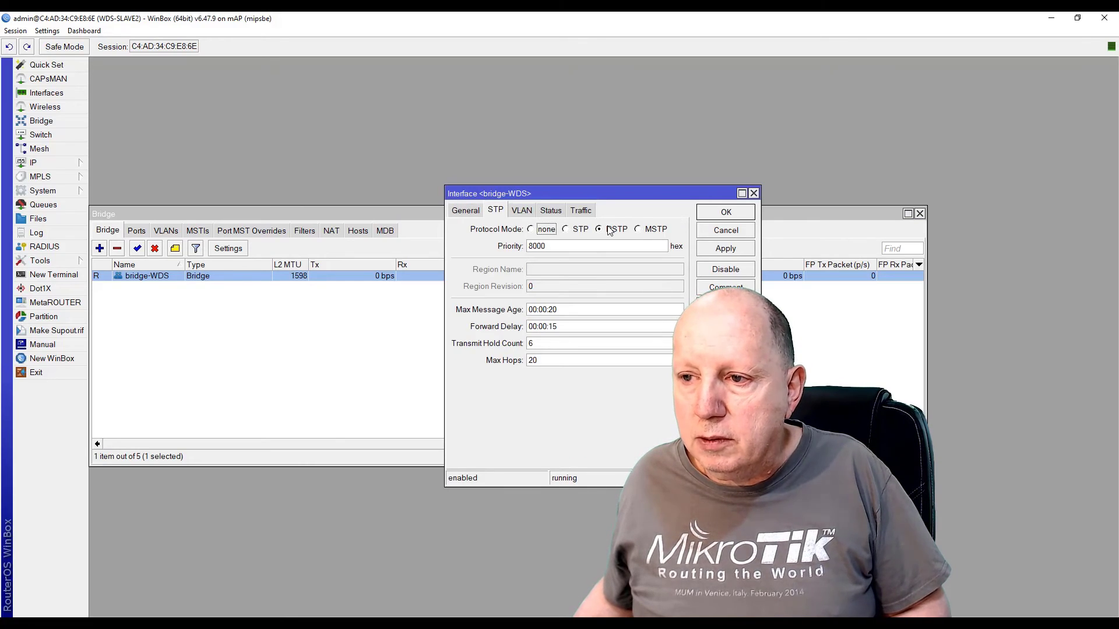
click(725, 212)
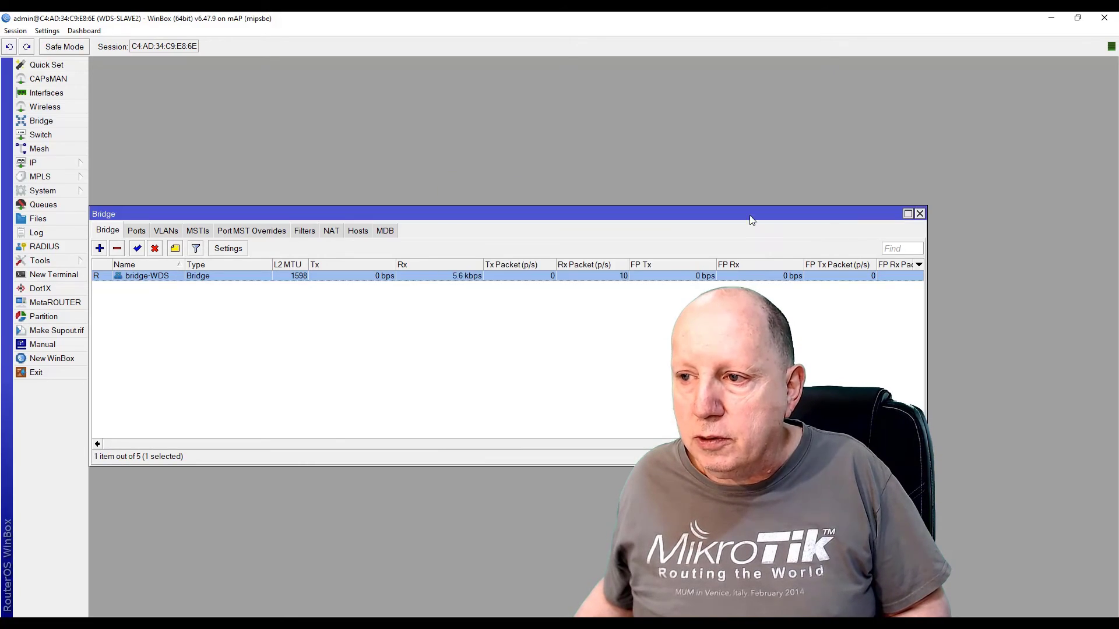
click(920, 214)
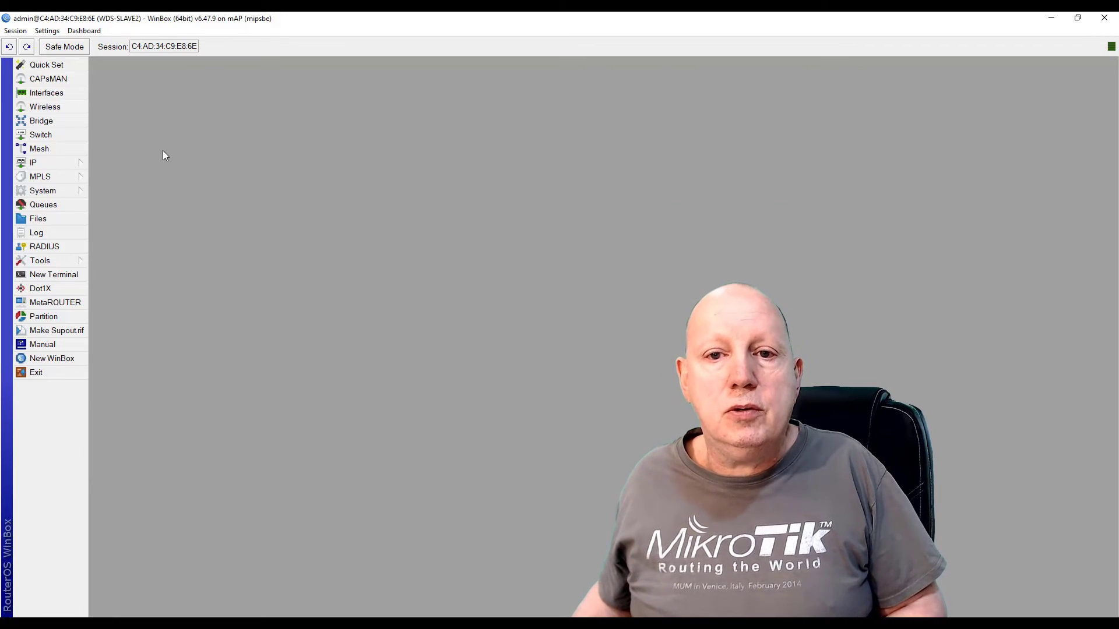
Add a new wireless security profile named profile-wds
click(54, 107)
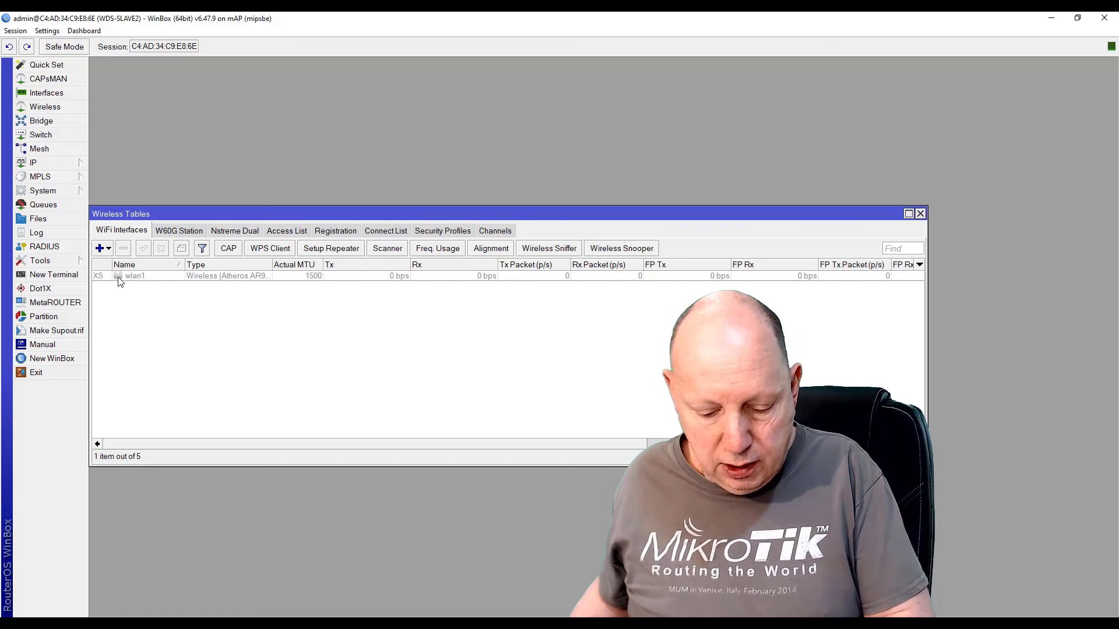
key(ctrl+plus)
drag(246, 246, 250, 88)
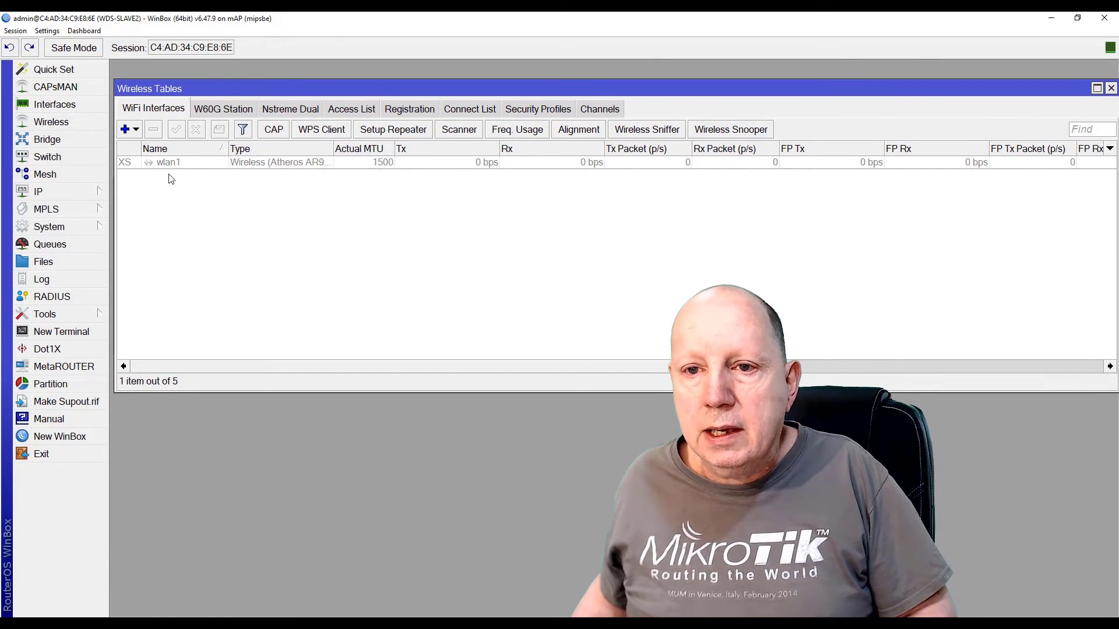
click(539, 109)
click(125, 129)
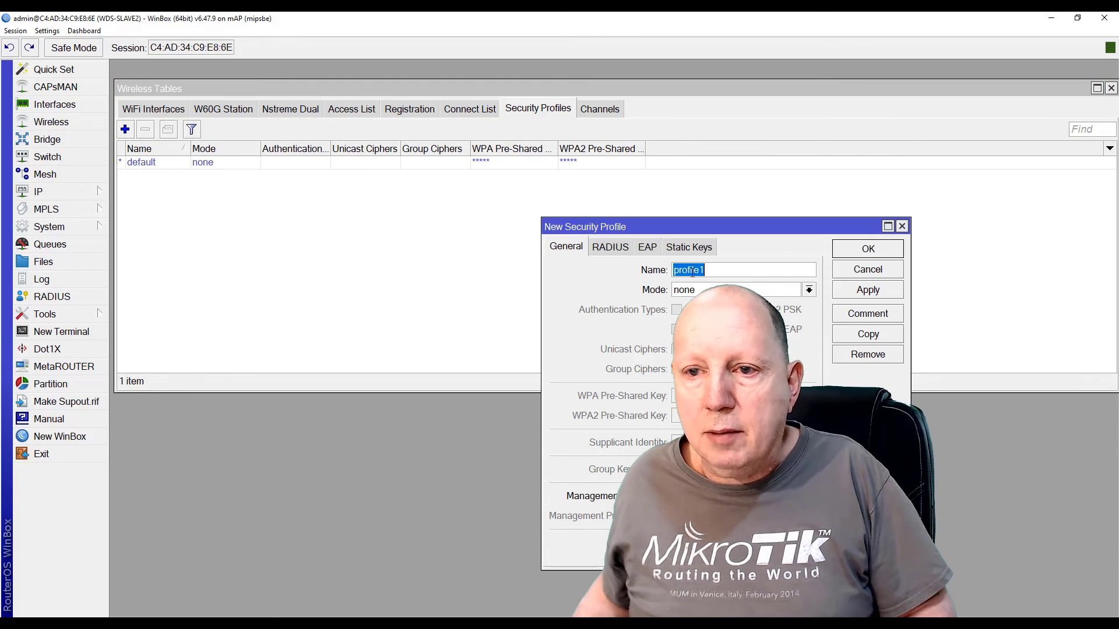
drag(699, 226, 289, 190)
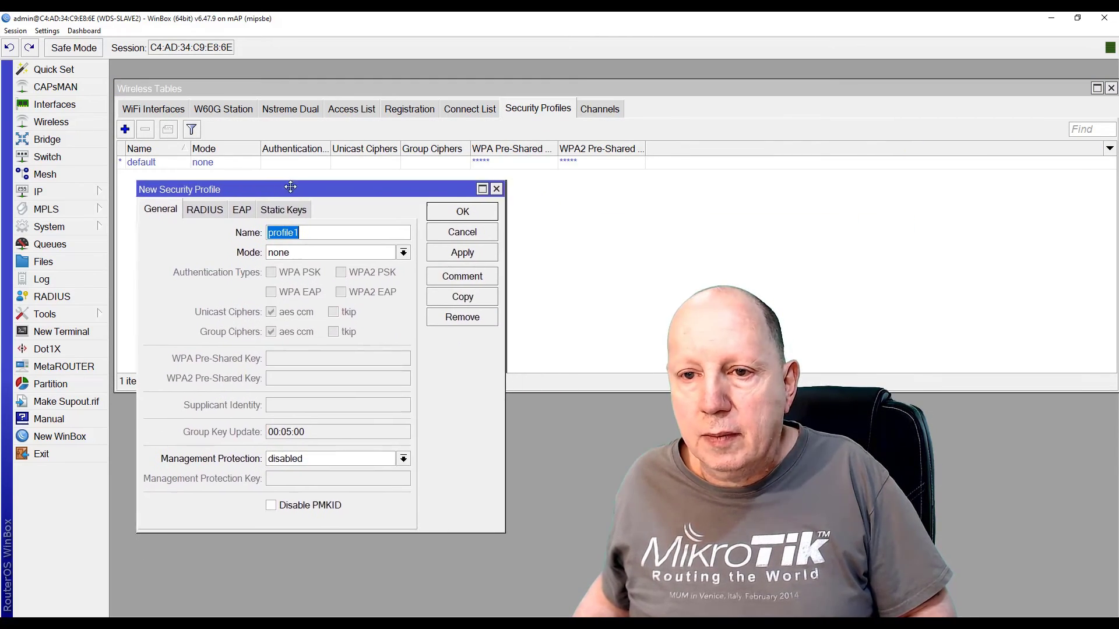
click(309, 235)
key(BackSpace)
text(-)
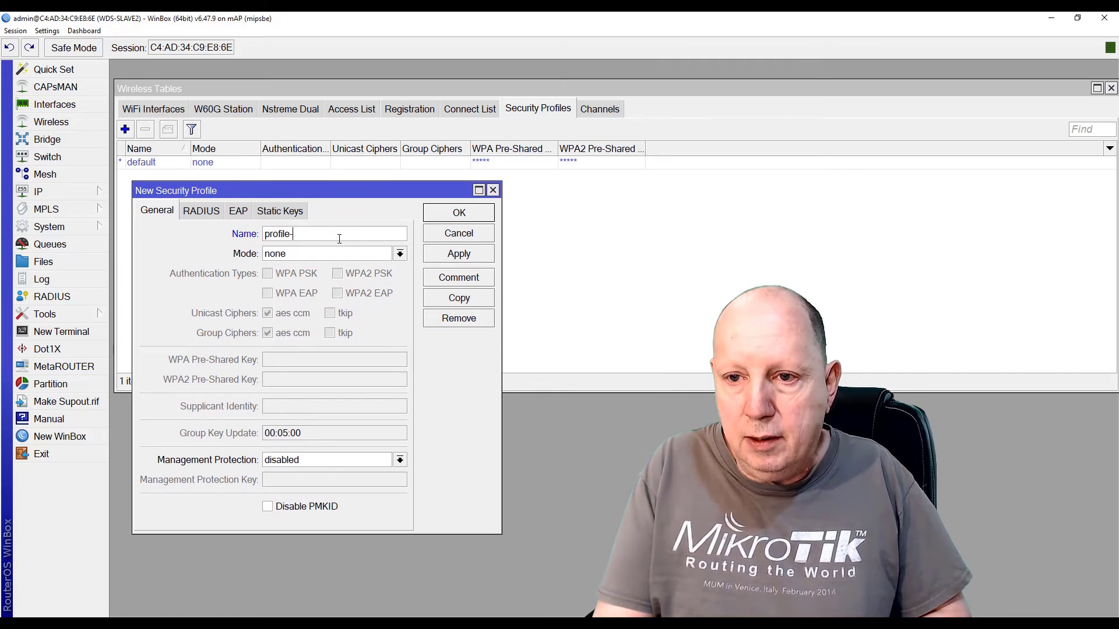
text(wds)
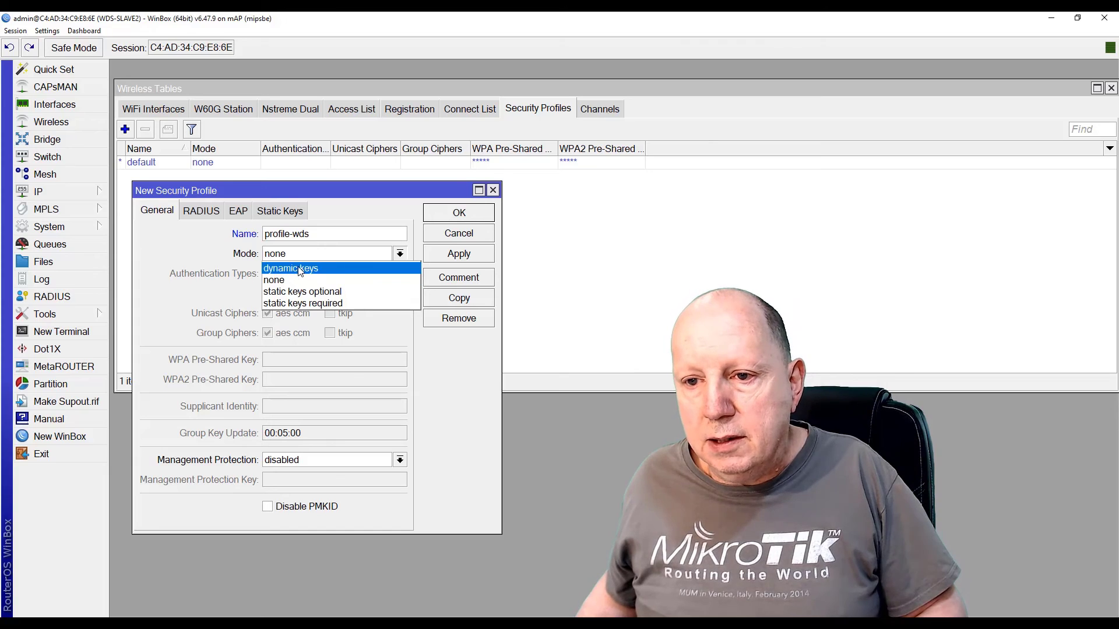
Set profile-wds to dynamic keys with WPA2 PSK and a pre-shared key, then save it
click(298, 270)
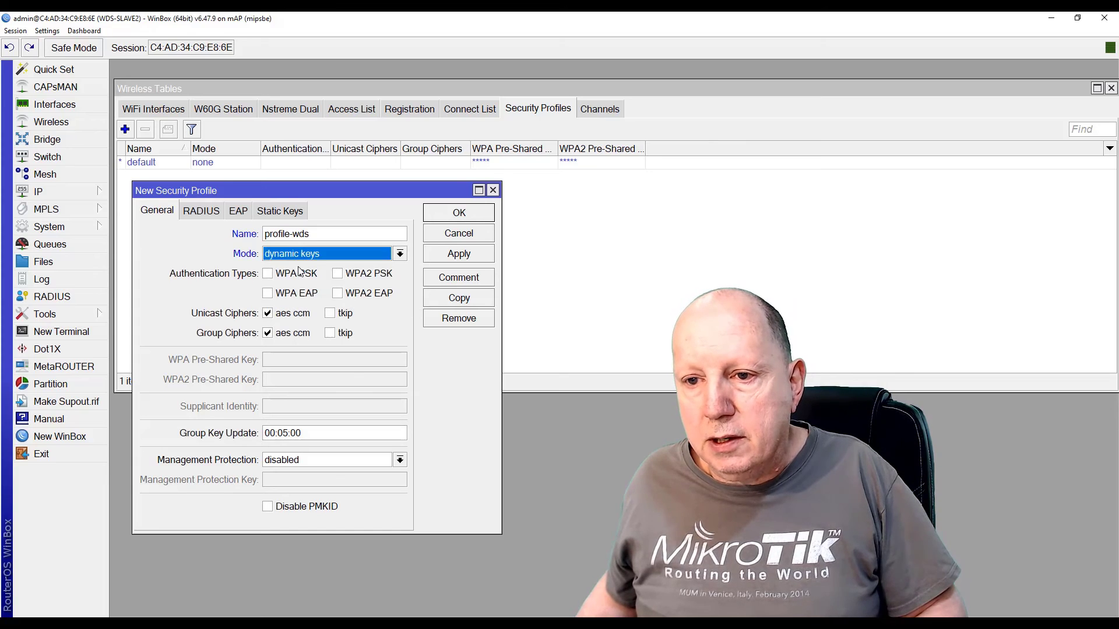
click(338, 274)
click(291, 381)
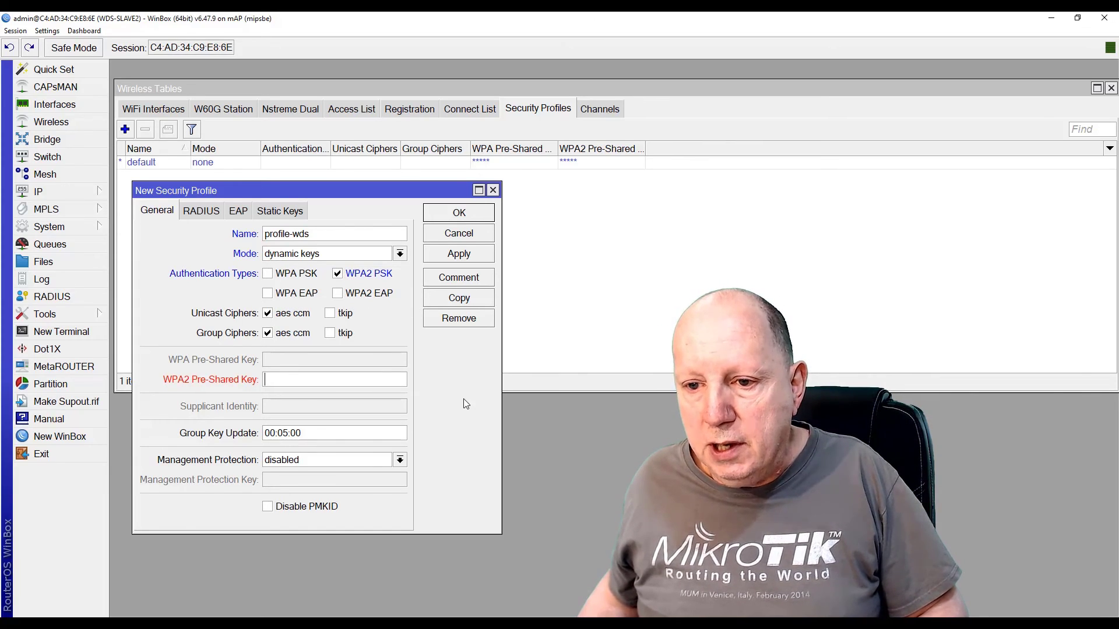
text(*******)
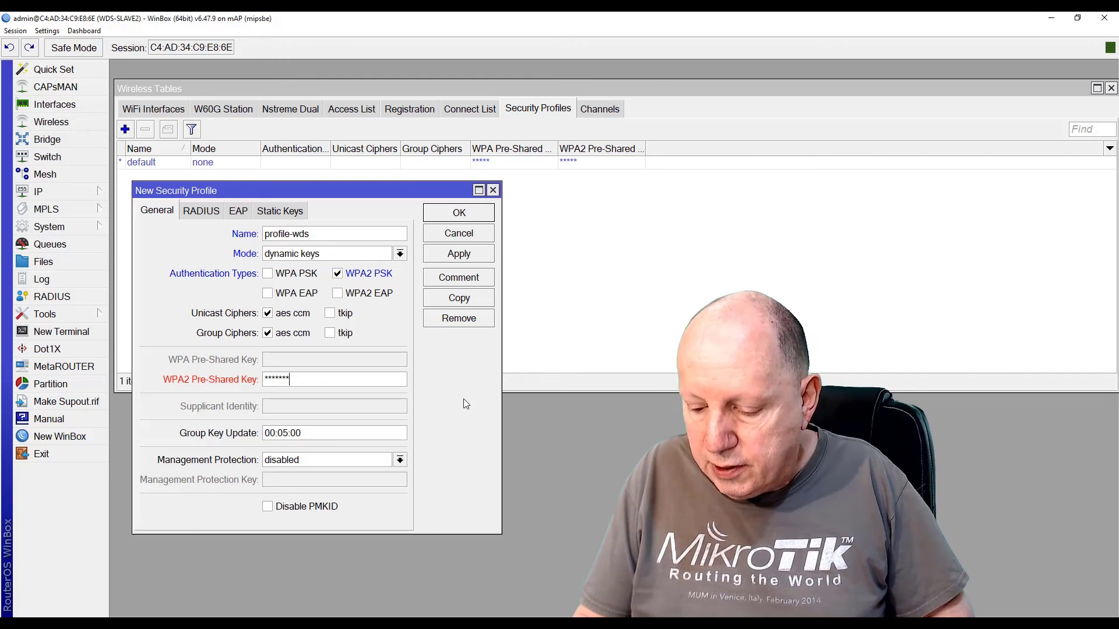
text(*)
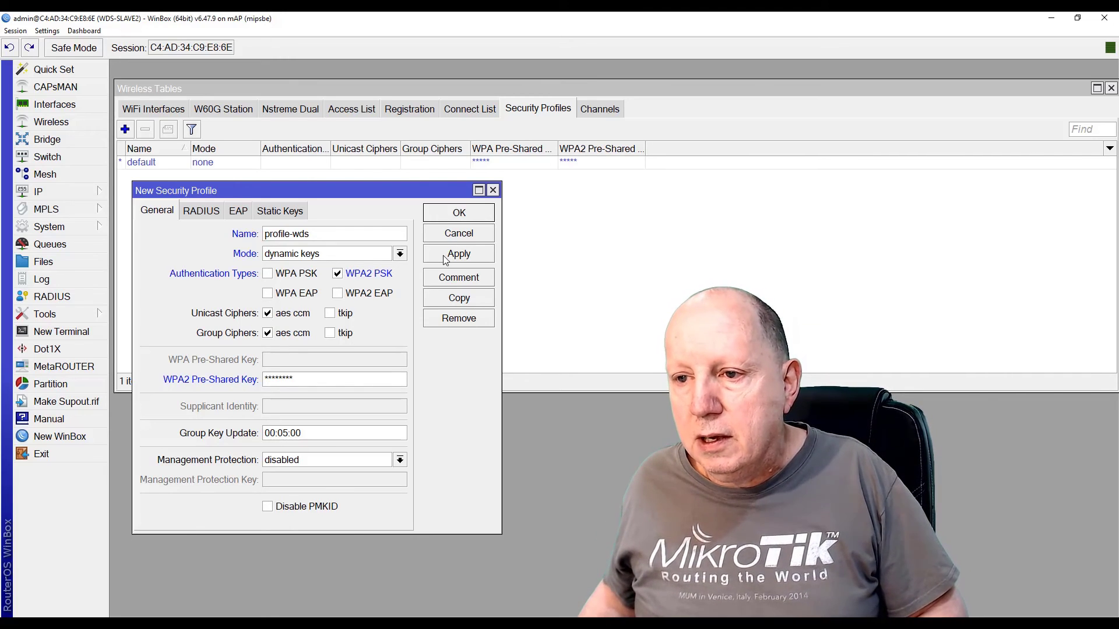
click(458, 254)
click(461, 216)
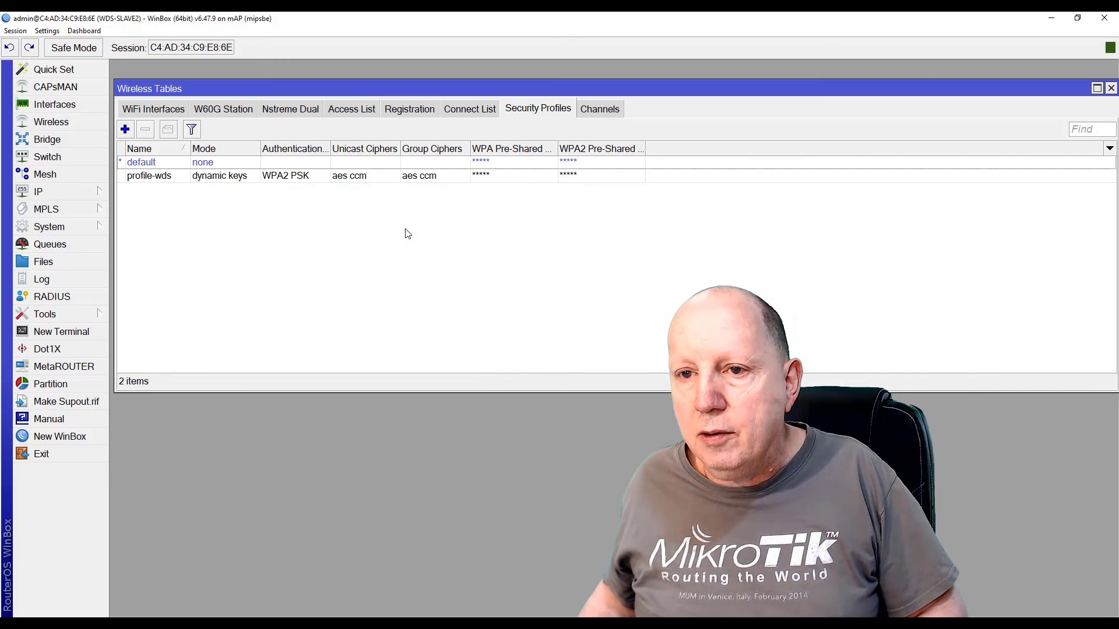
click(155, 109)
Set wlan1's wireless mode to wds slave on frequency 2437 MHz
double_click(168, 165)
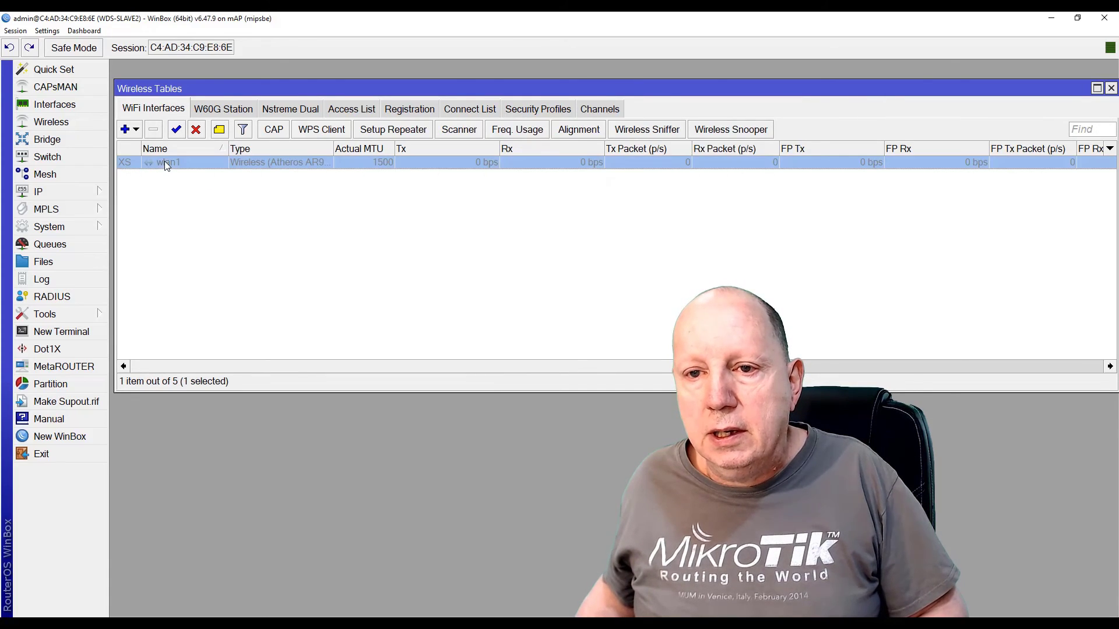
drag(620, 73, 248, 194)
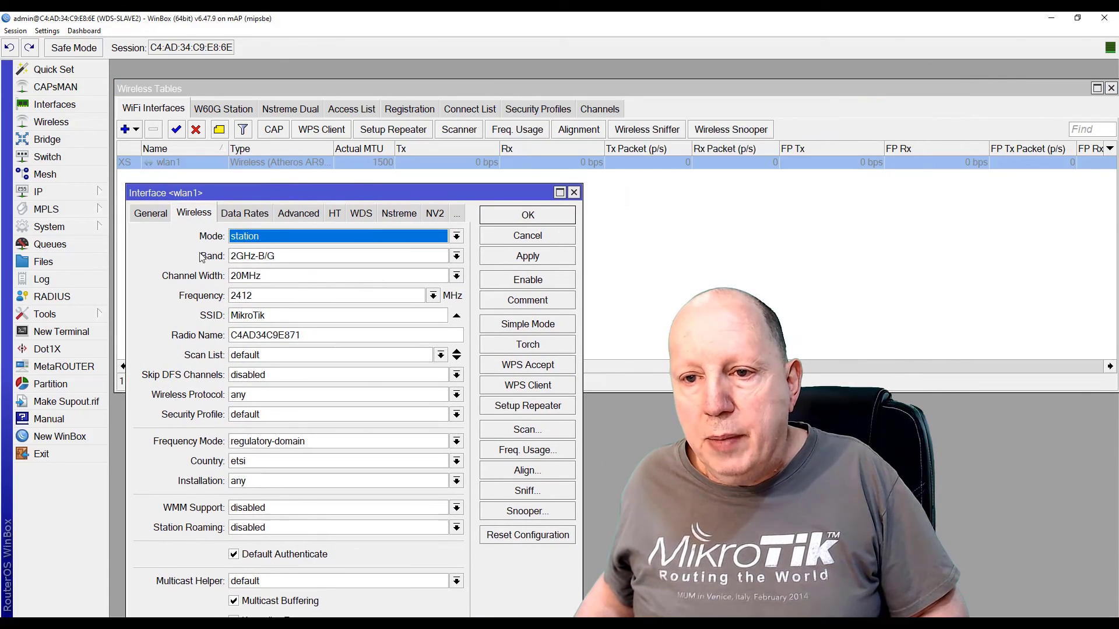
click(456, 236)
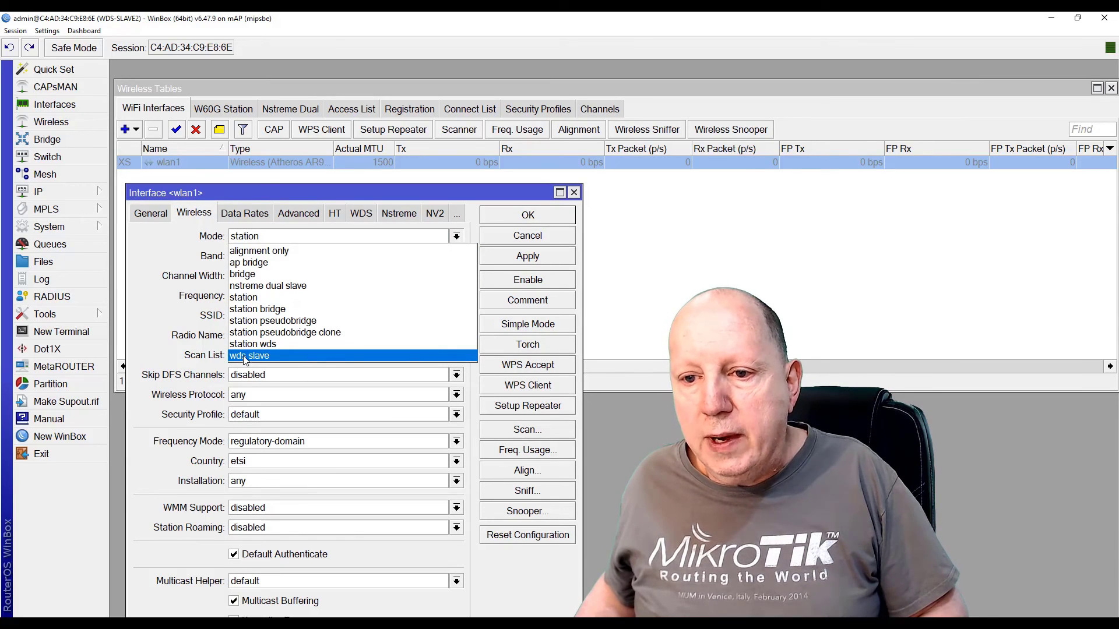
click(276, 356)
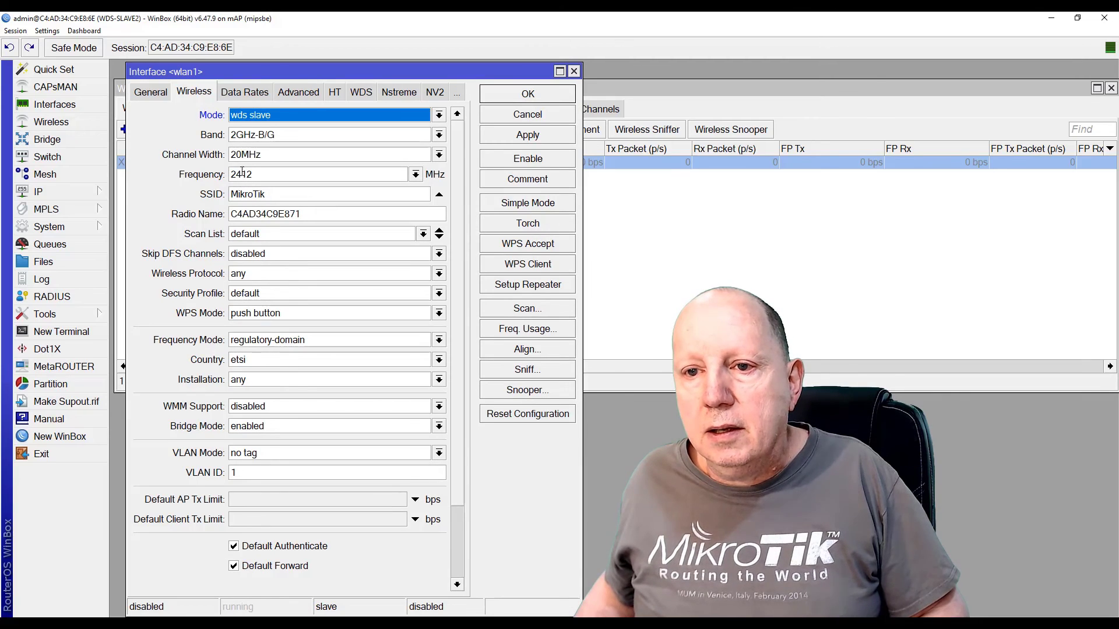
click(415, 175)
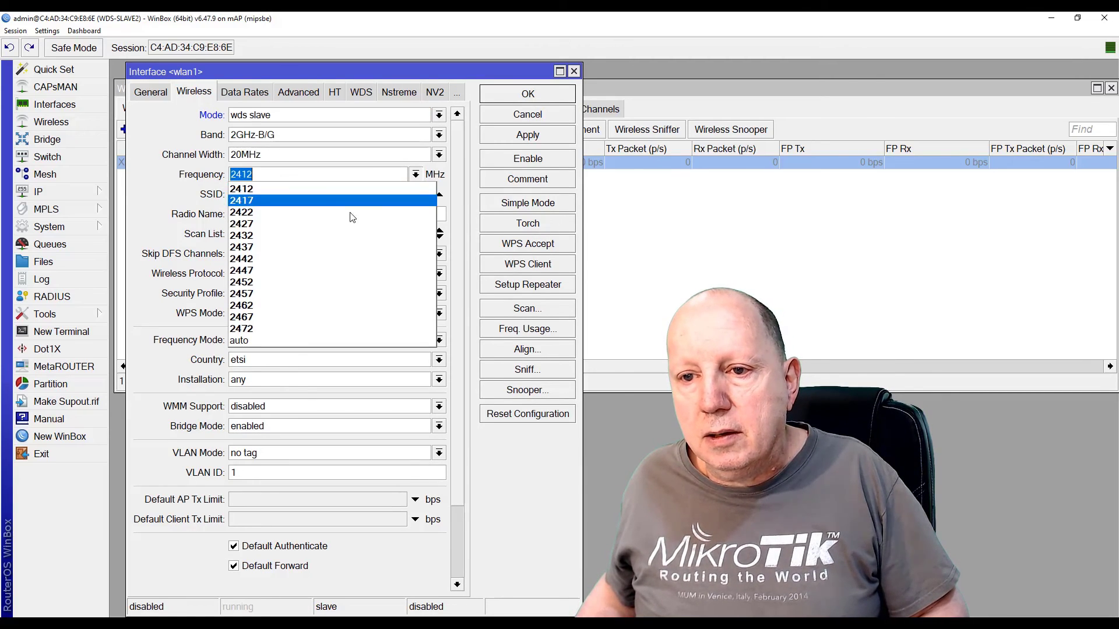
key(Escape)
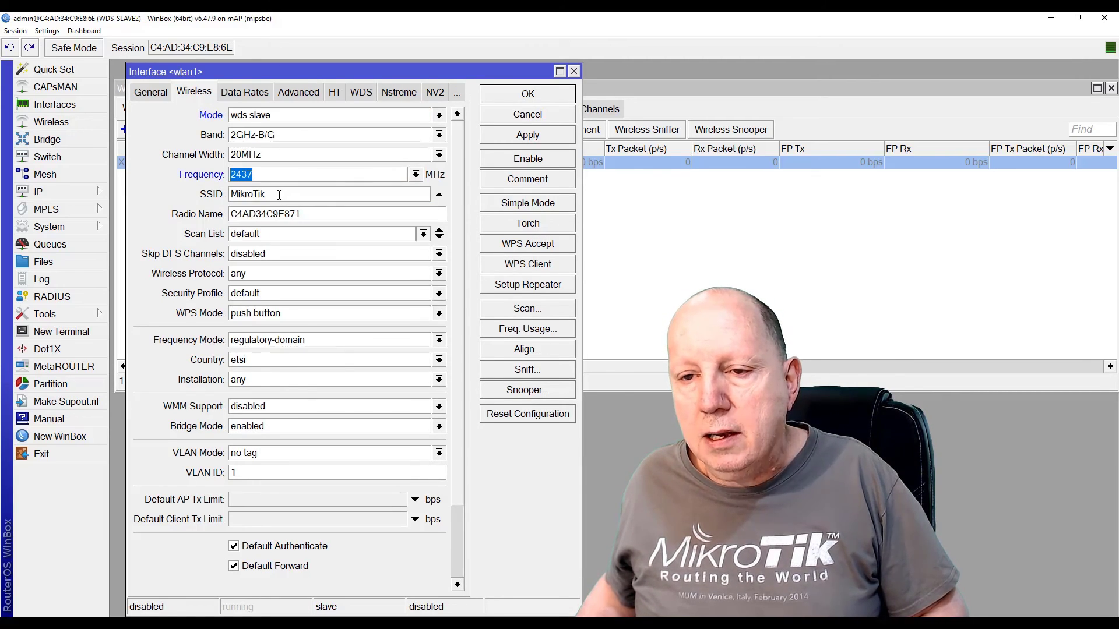
Give wlan1 SSID WDS-TEST, security profile profile-wds and country belgium, and apply
double_click(273, 194)
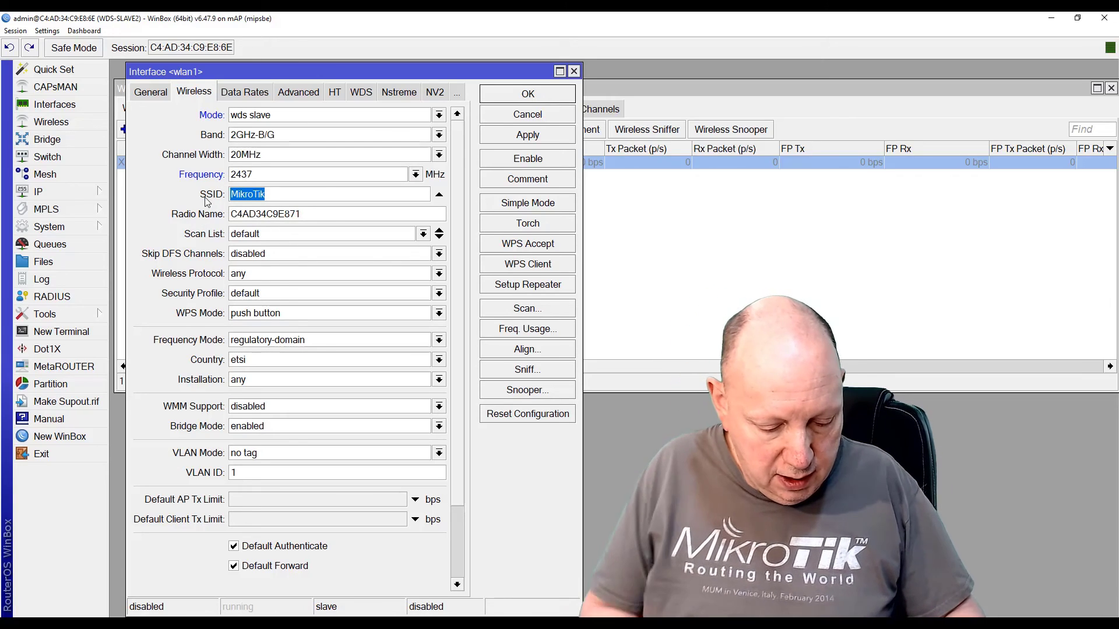
text(WDS)
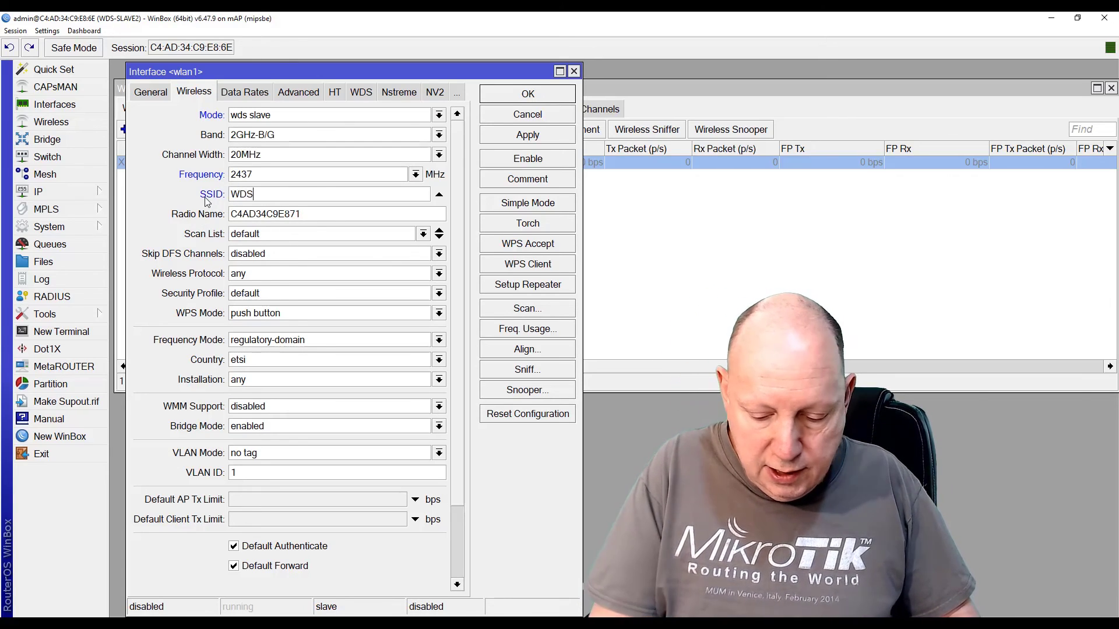
text(-)
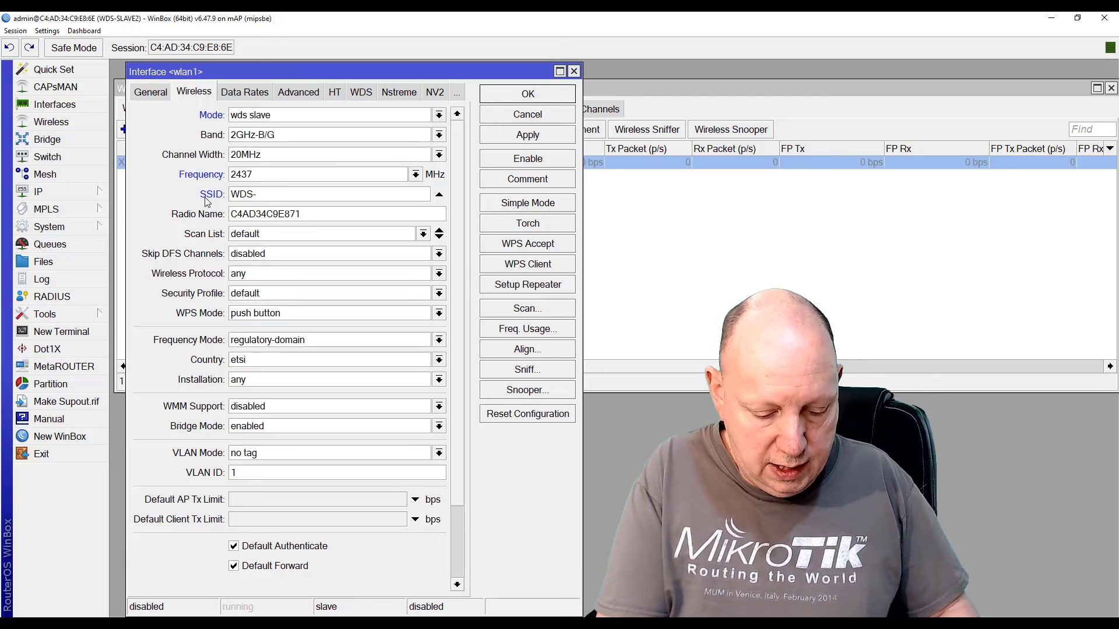
text(TEST)
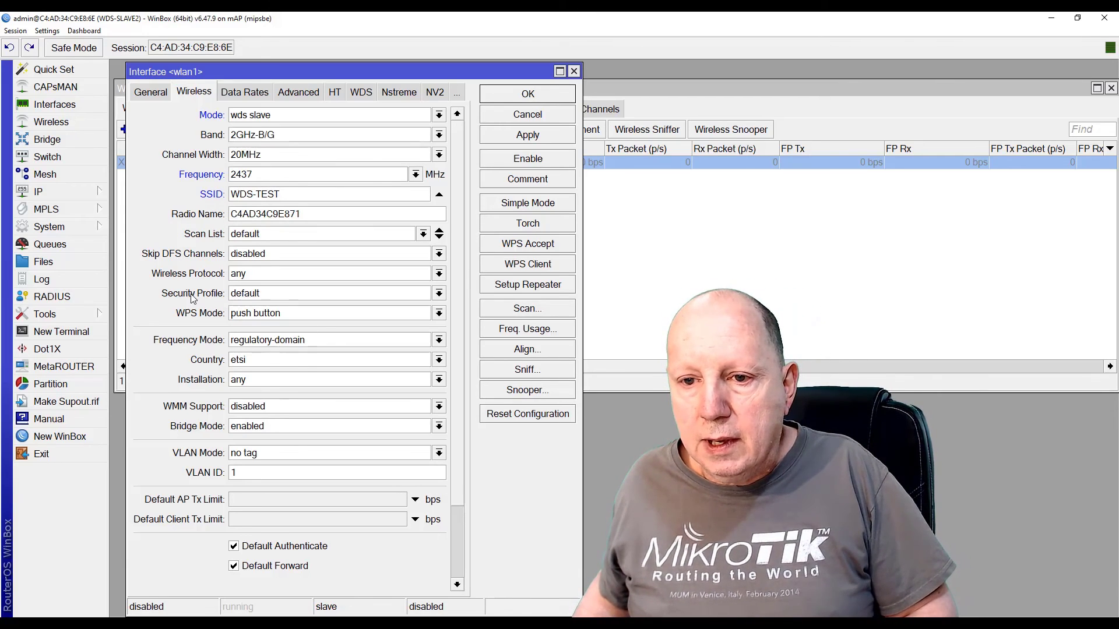
click(251, 296)
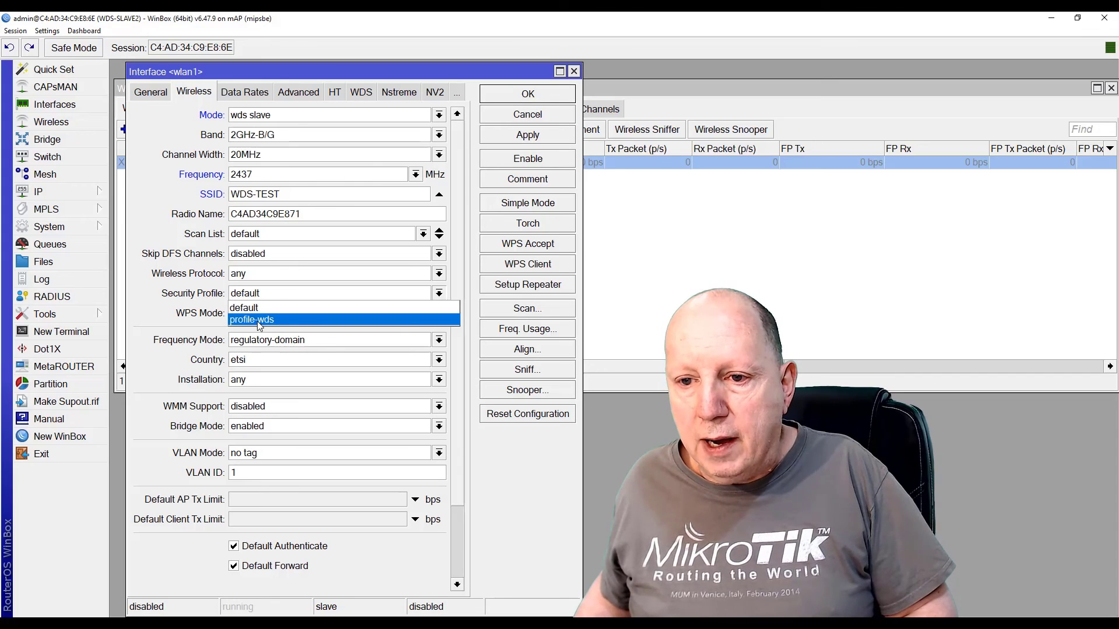
click(259, 321)
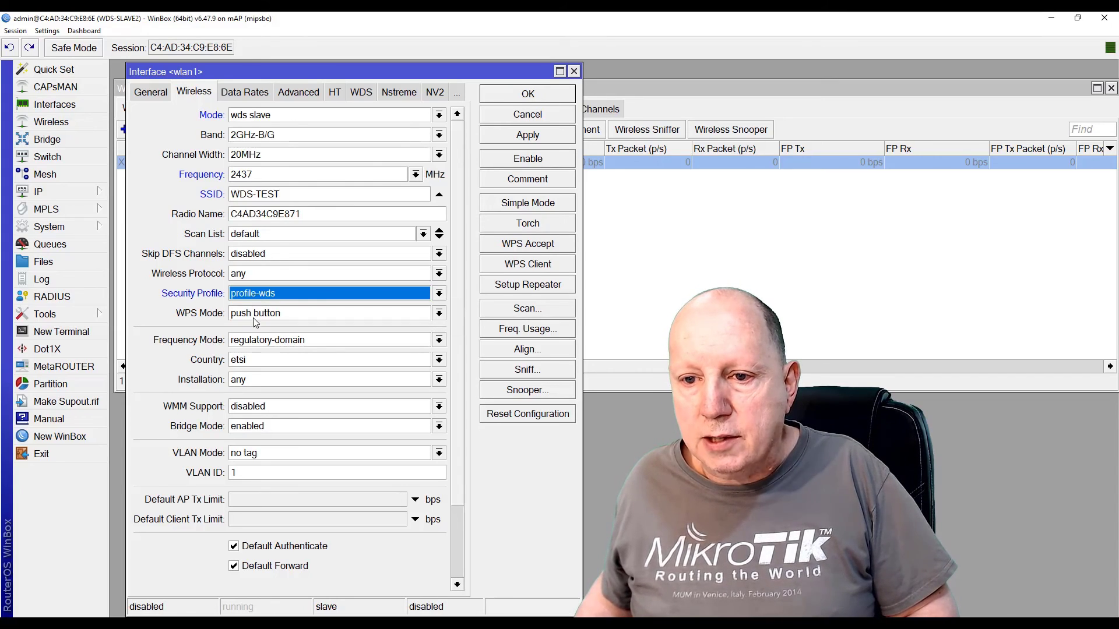
click(260, 361)
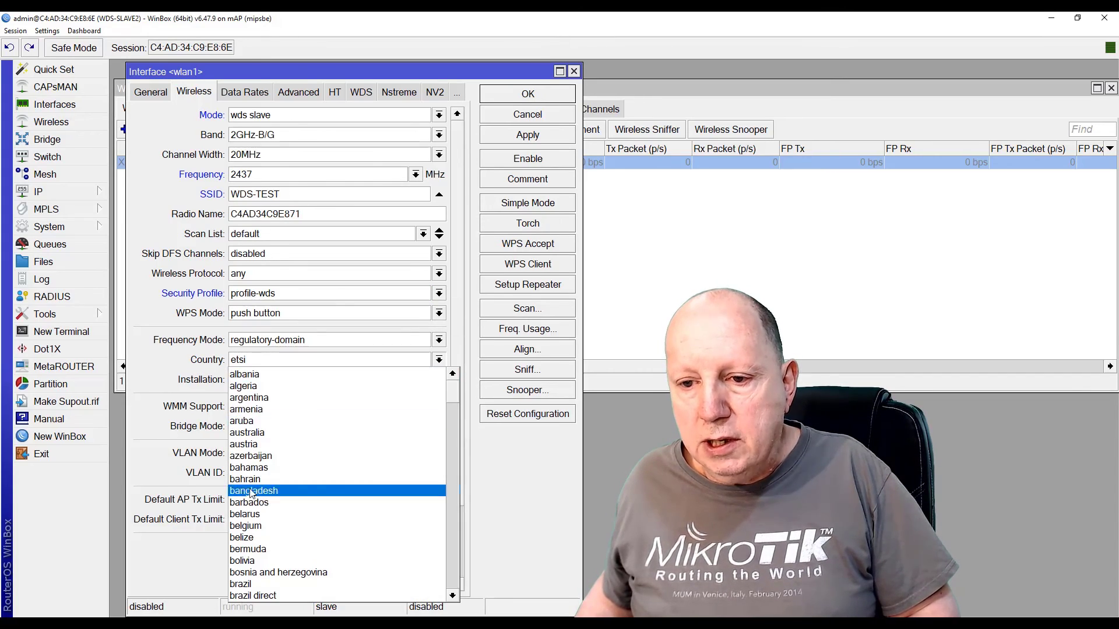
click(247, 526)
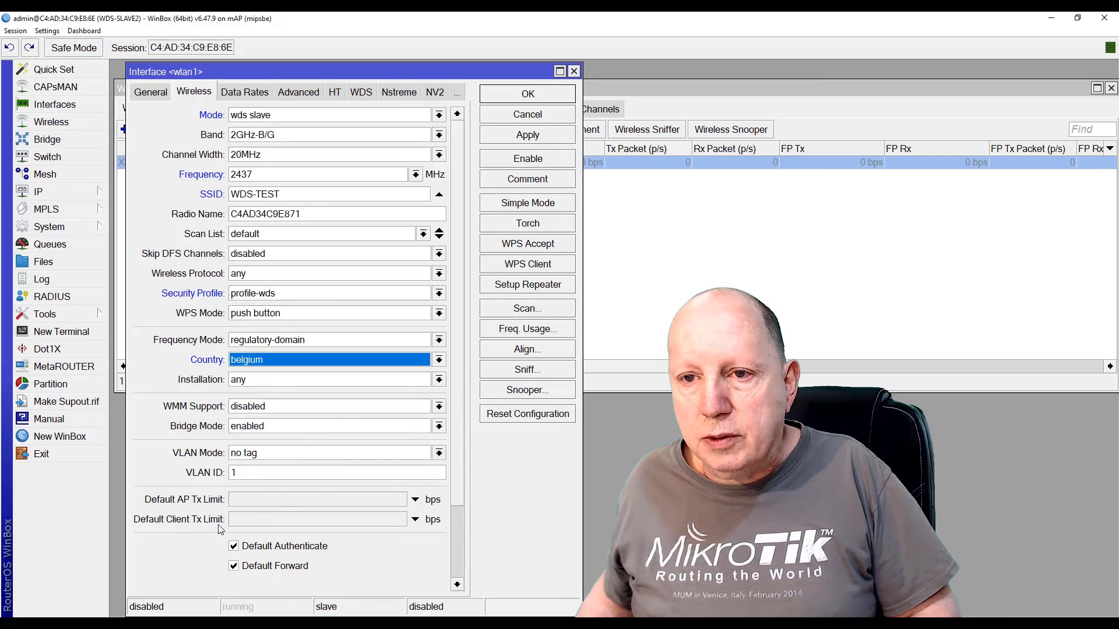
click(527, 136)
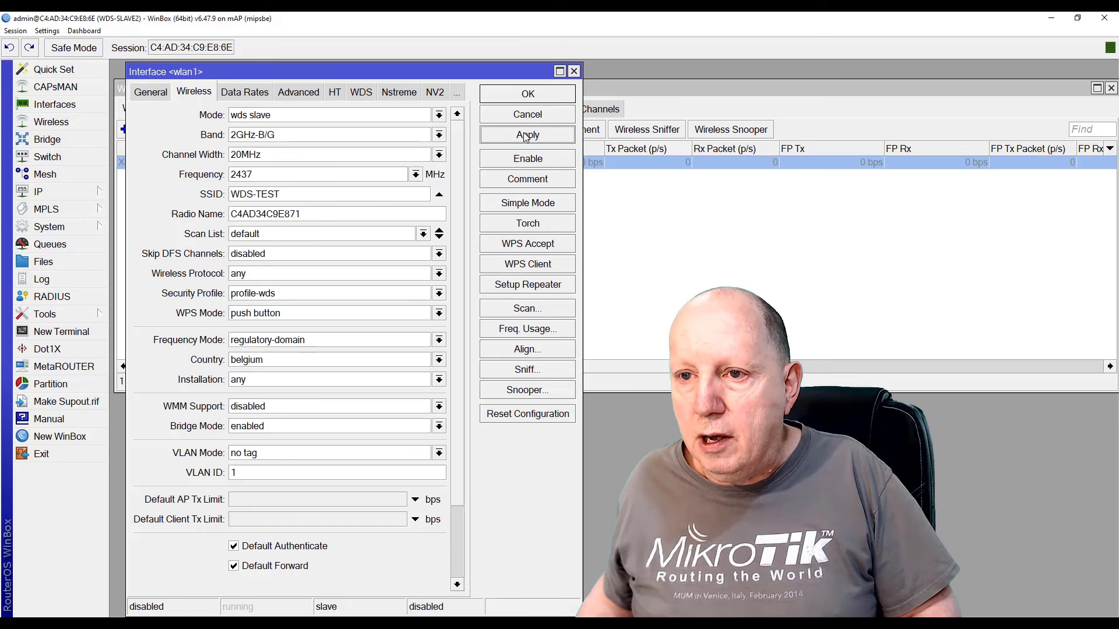
Set wlan1's WDS Mode to dynamic with default bridge bridge-WDS, apply and close
click(361, 93)
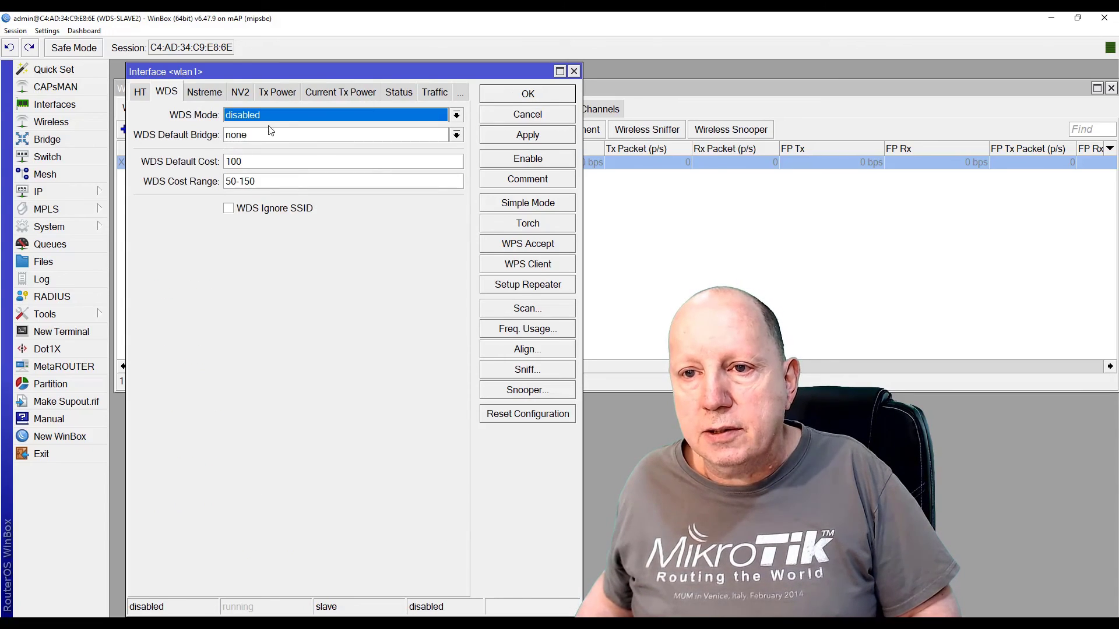
click(253, 117)
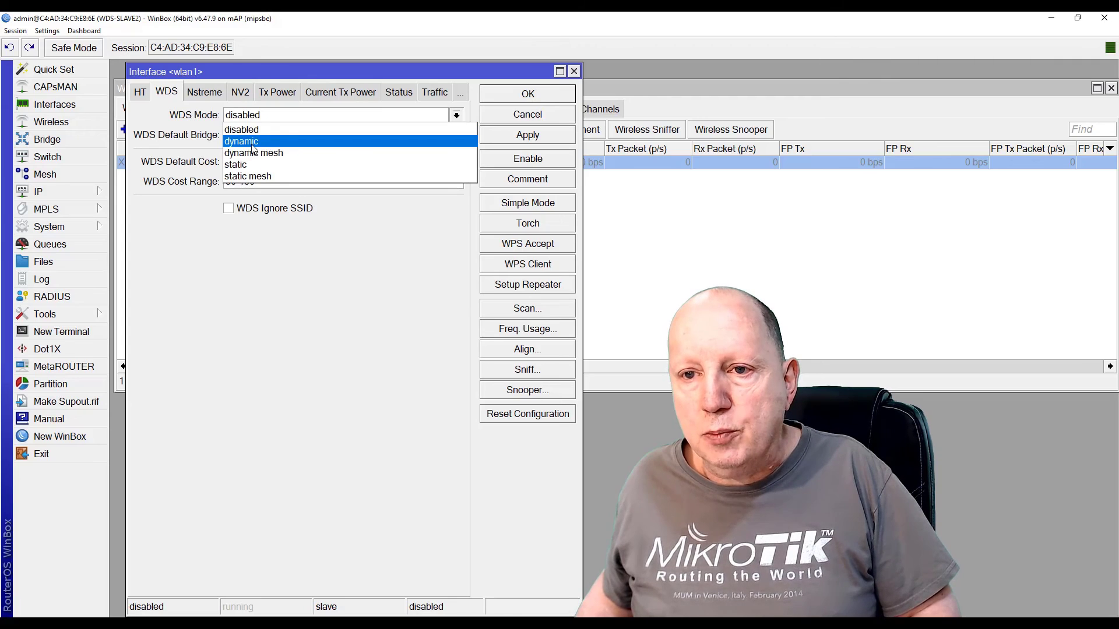
click(253, 142)
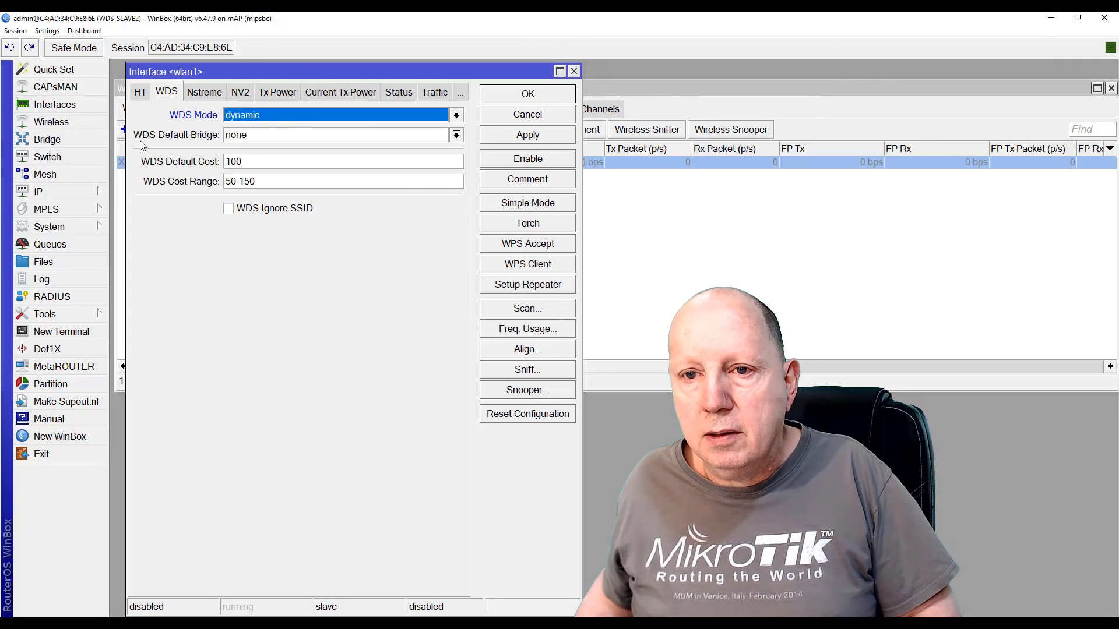
click(260, 138)
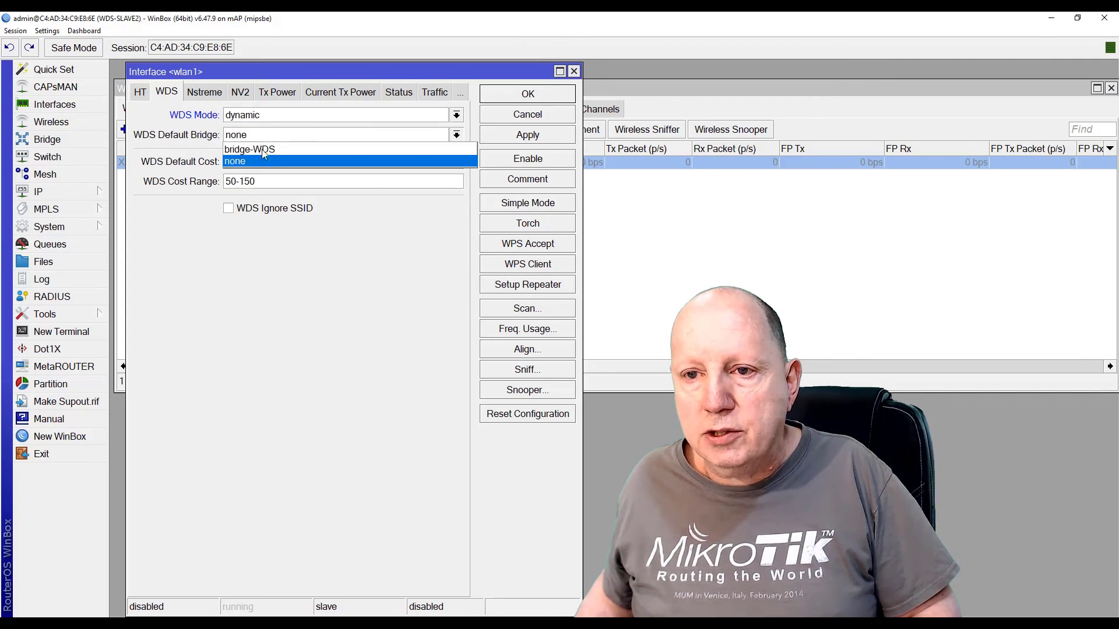
click(259, 149)
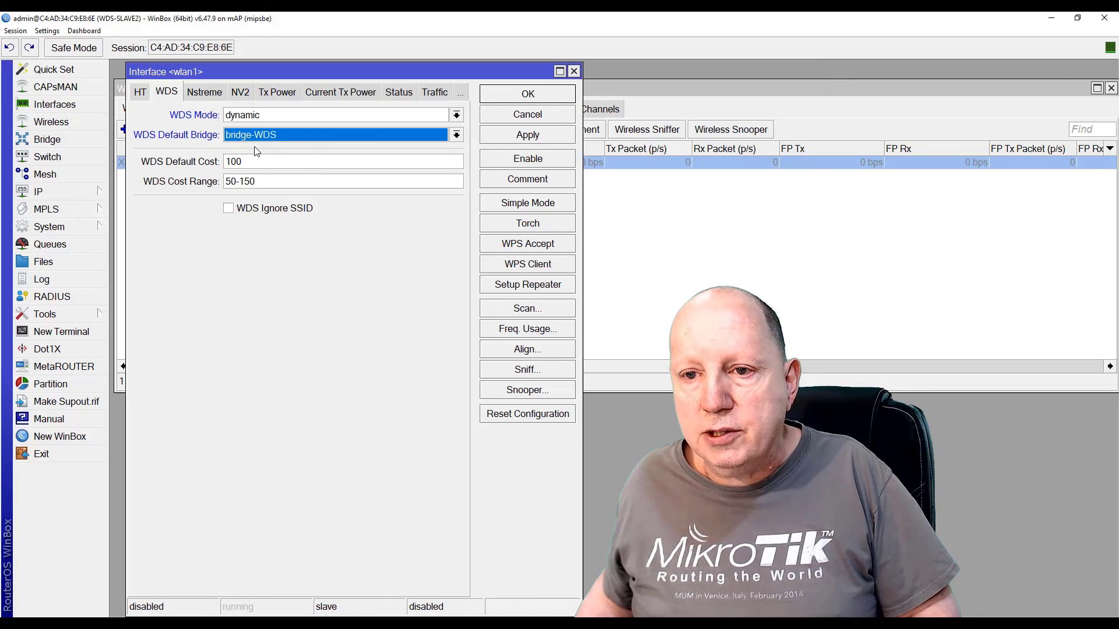
click(539, 137)
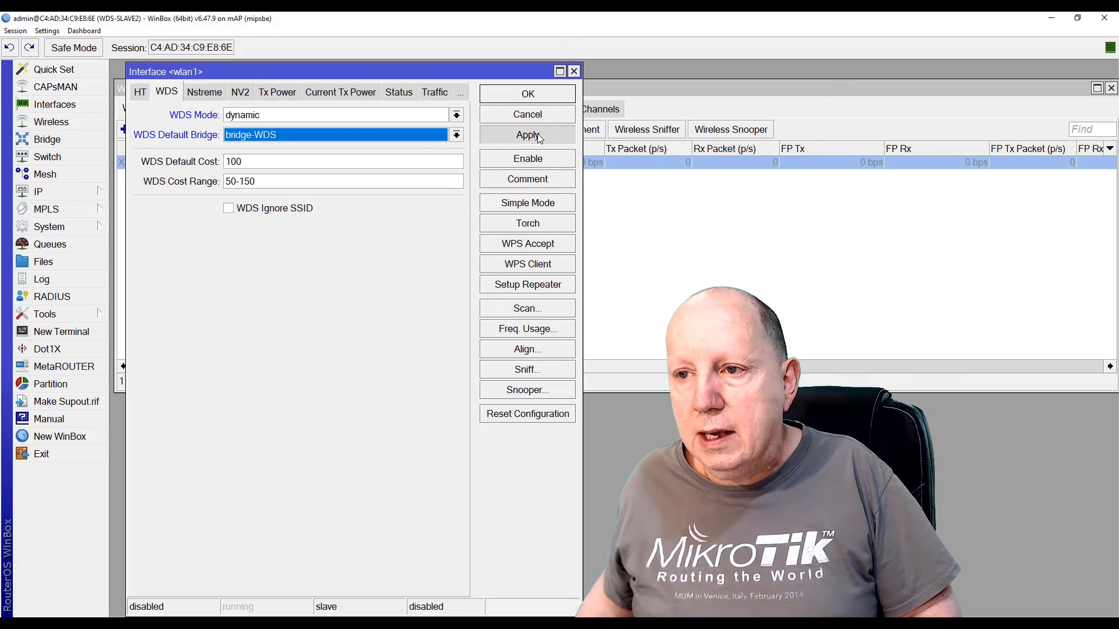
click(528, 95)
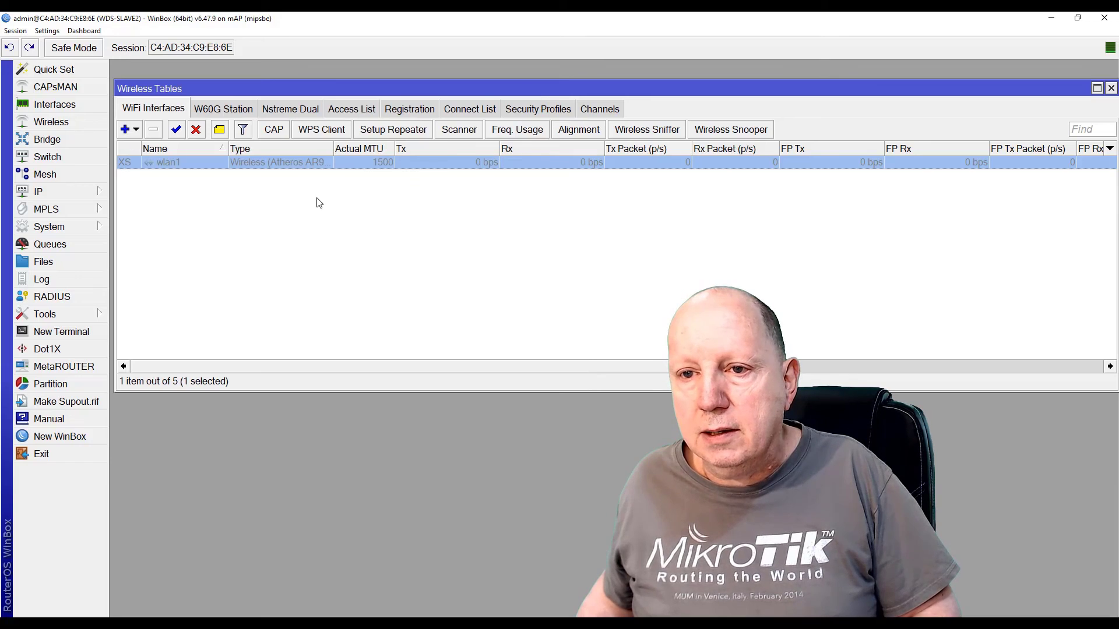
Enable wlan1 and recheck its settings to confirm it is running
click(176, 129)
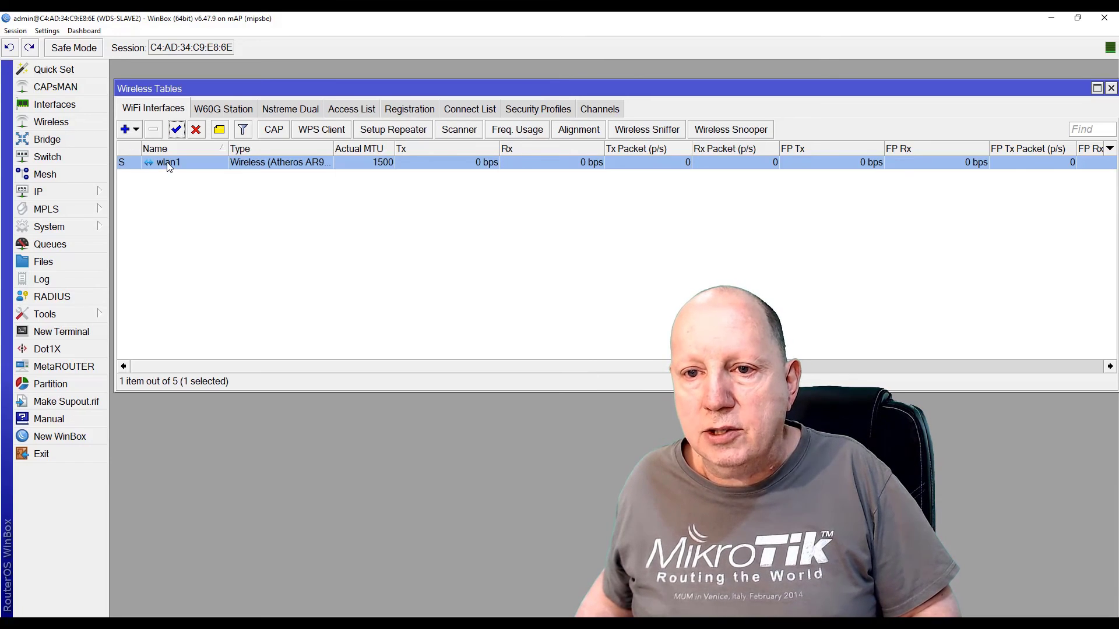
double_click(168, 164)
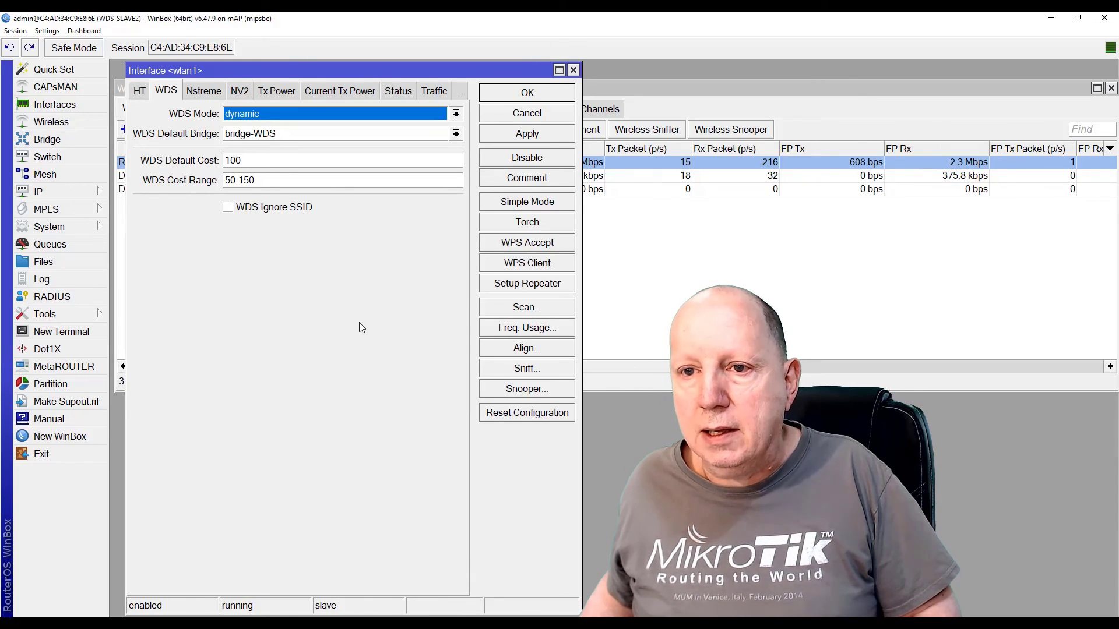
click(526, 93)
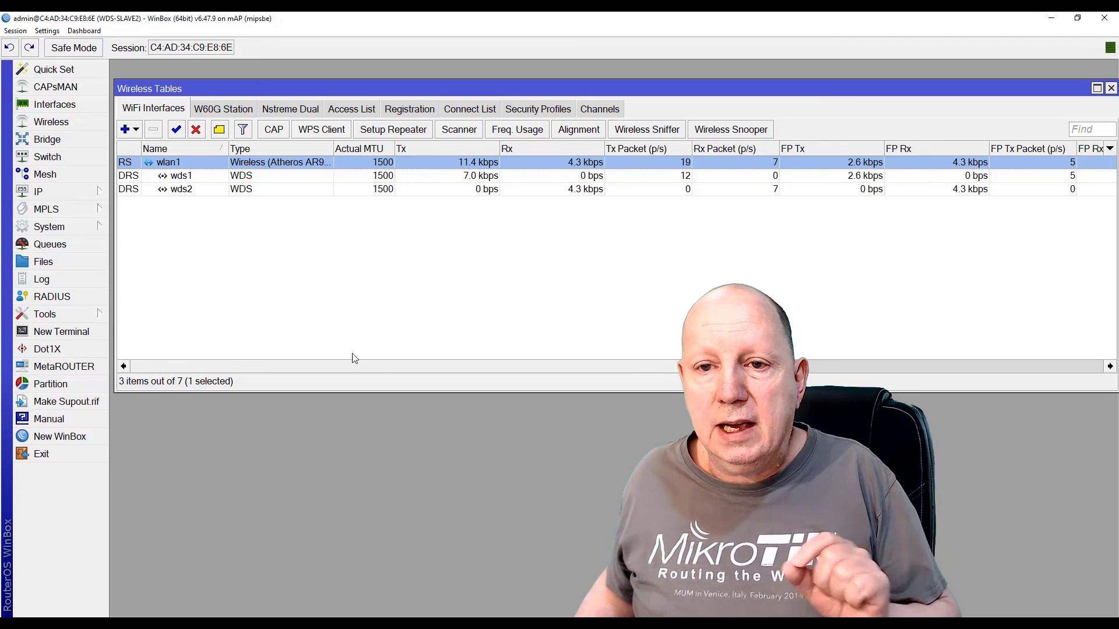
Add a new DHCP client on interface bridge-WDS
click(49, 195)
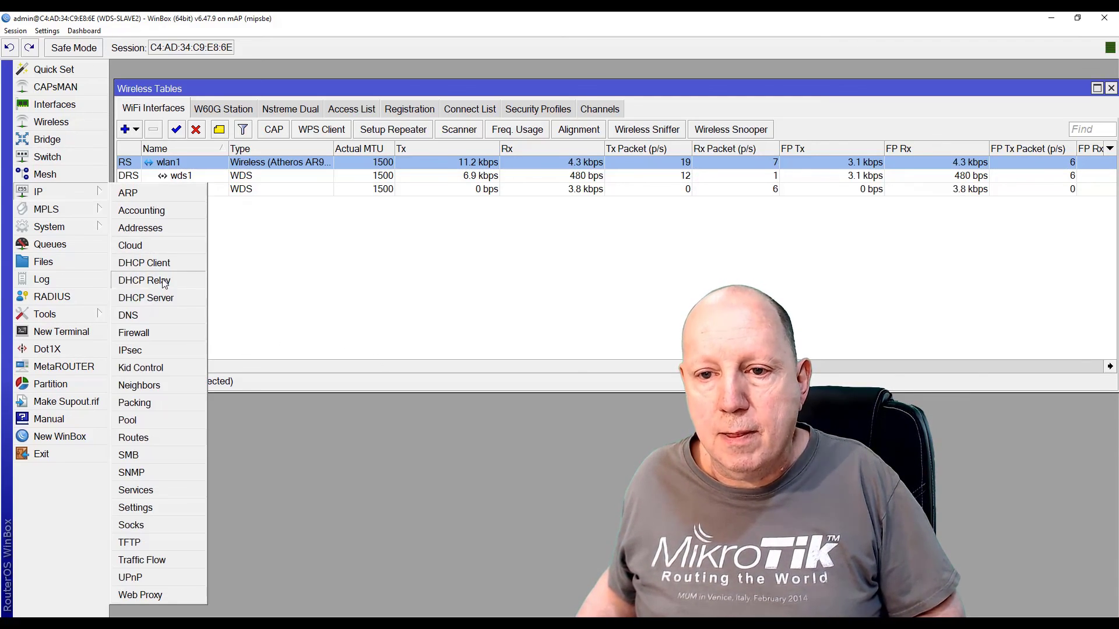
click(146, 264)
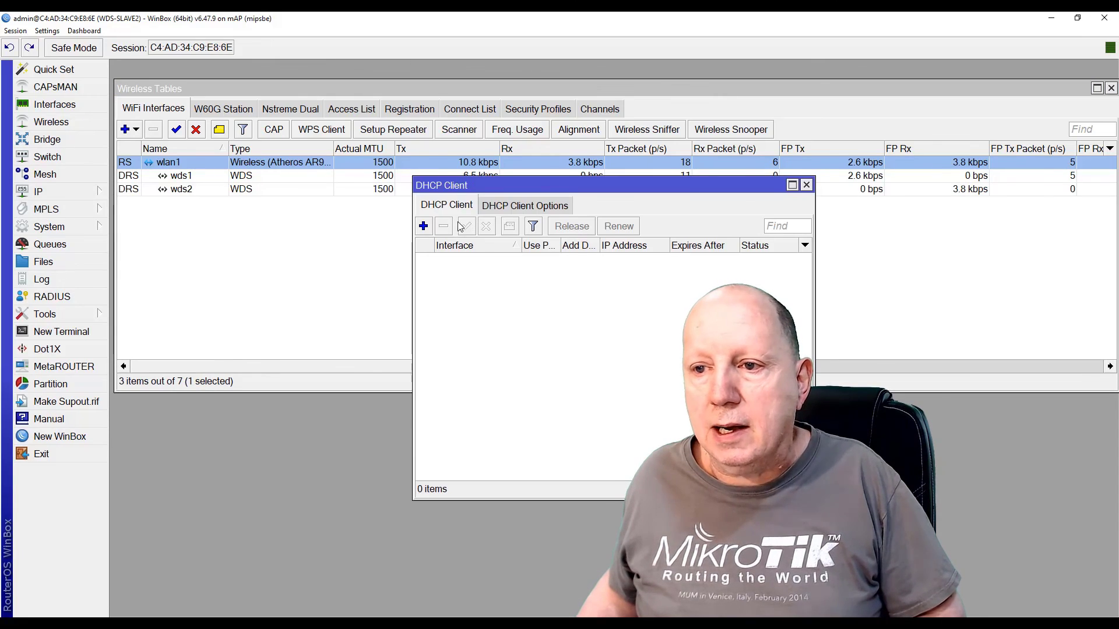
click(423, 226)
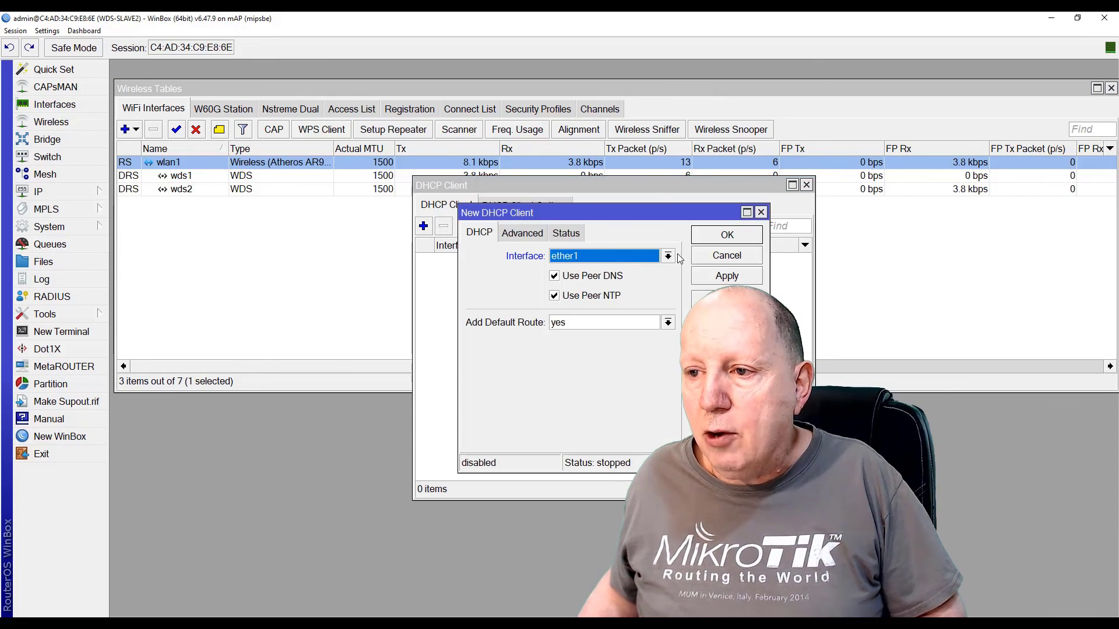
click(668, 257)
click(579, 271)
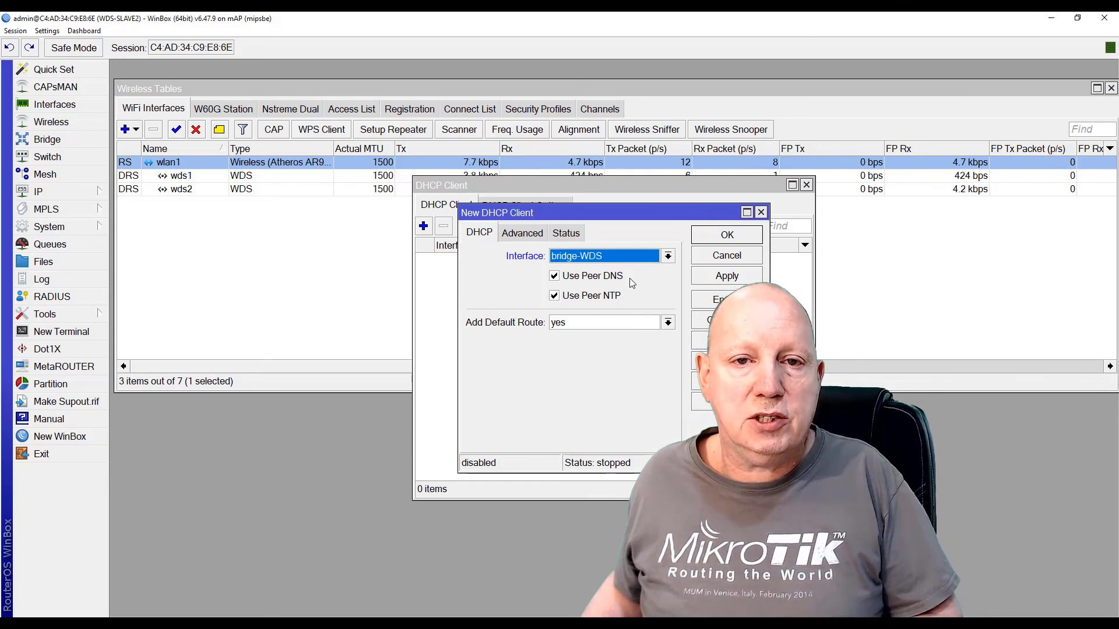
click(722, 236)
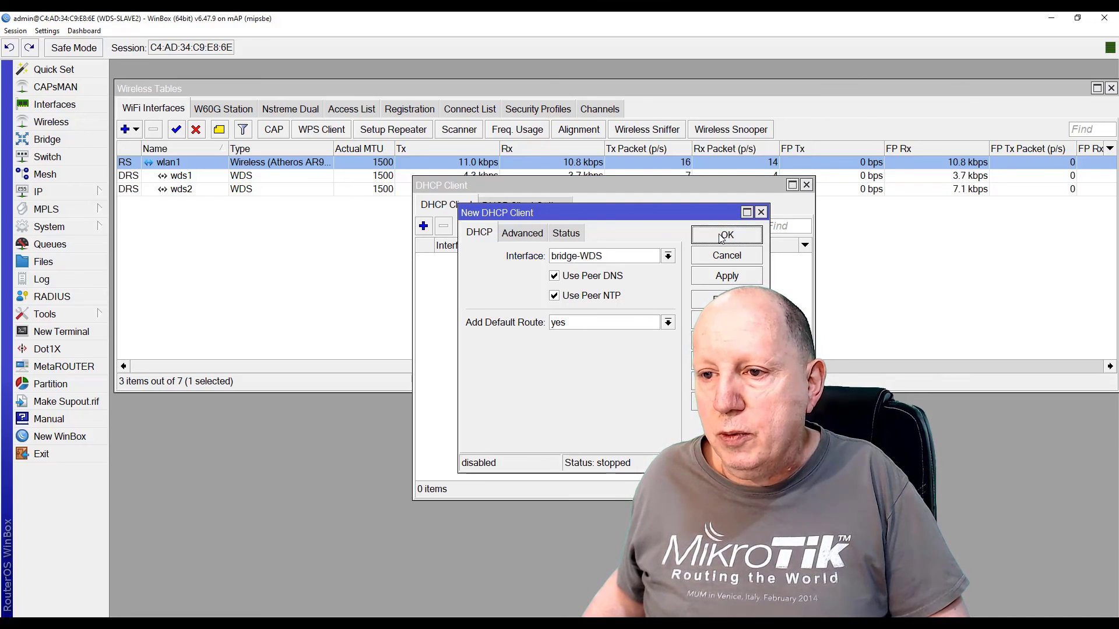
click(452, 259)
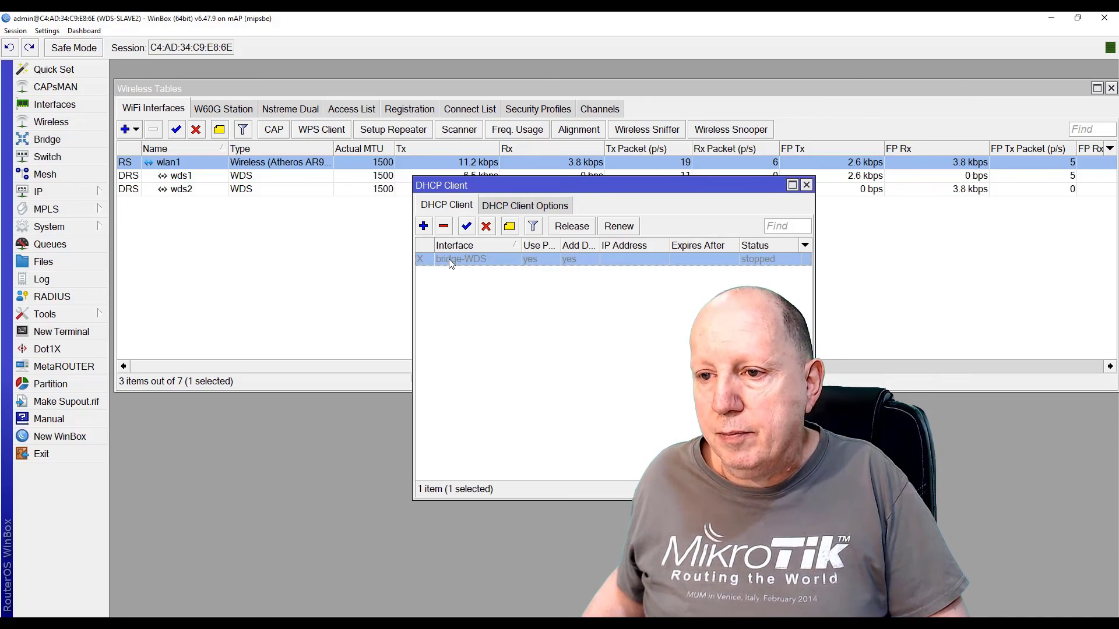
Enable the bridge-WDS DHCP client, bound to 172.16.1.249/24, and close the list
click(468, 227)
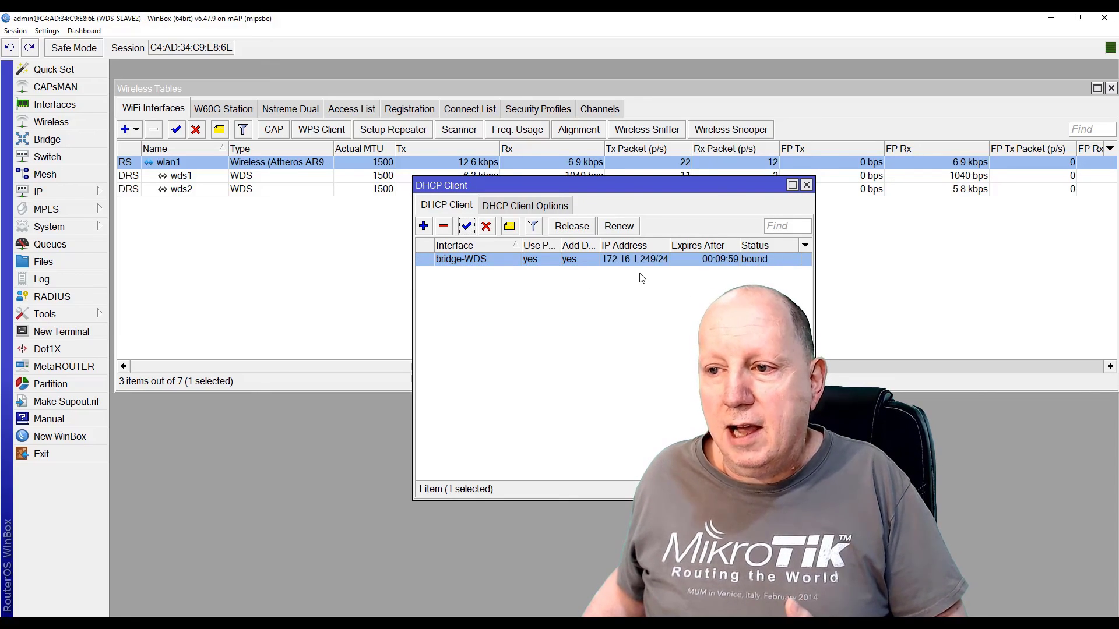
drag(605, 187, 368, 177)
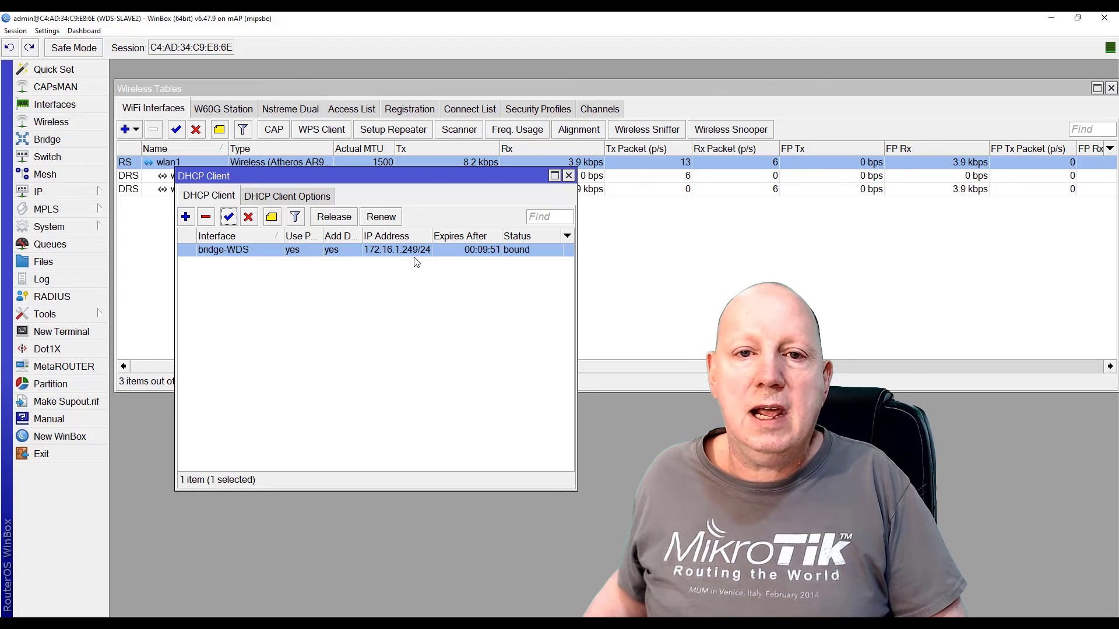
click(567, 176)
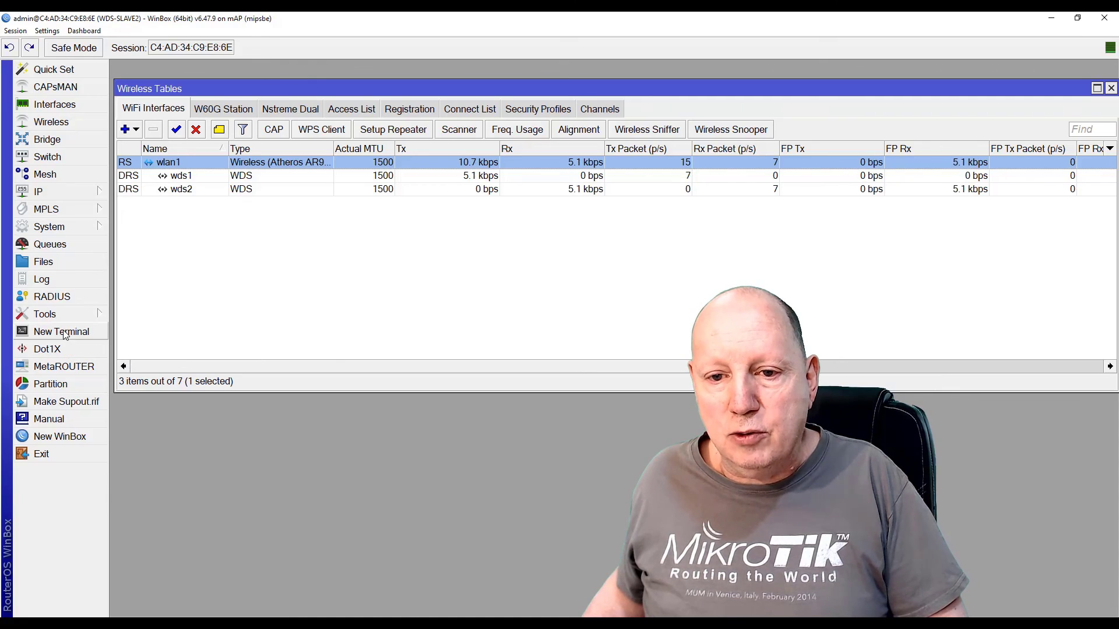
Run ping google.com in a new terminal, getting replies from 172.217.17.46
click(64, 333)
text(p)
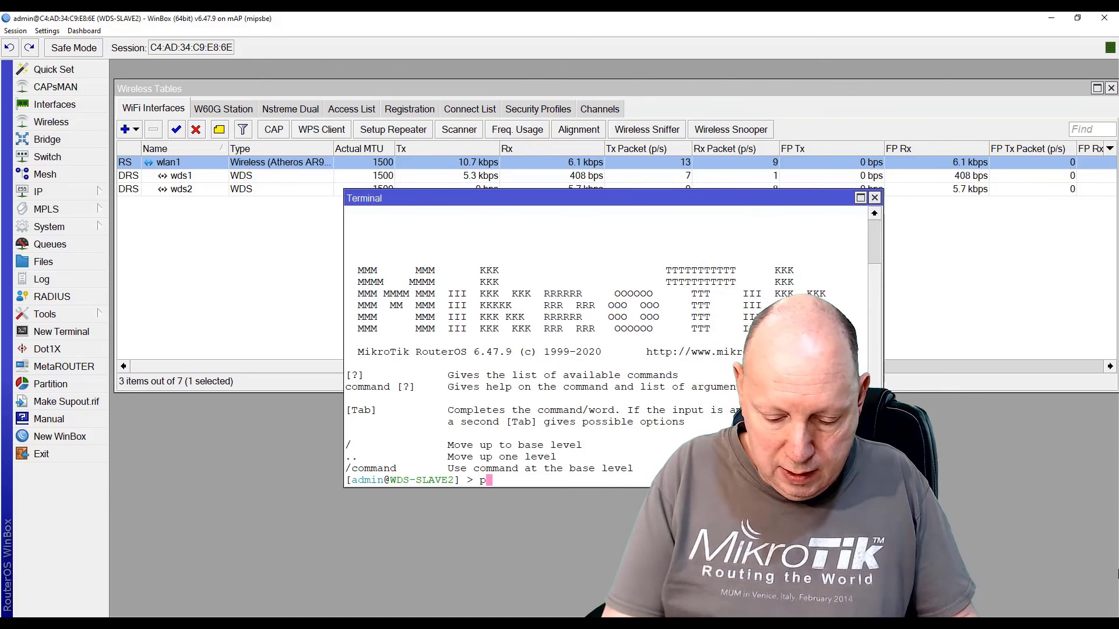
text(ing goo)
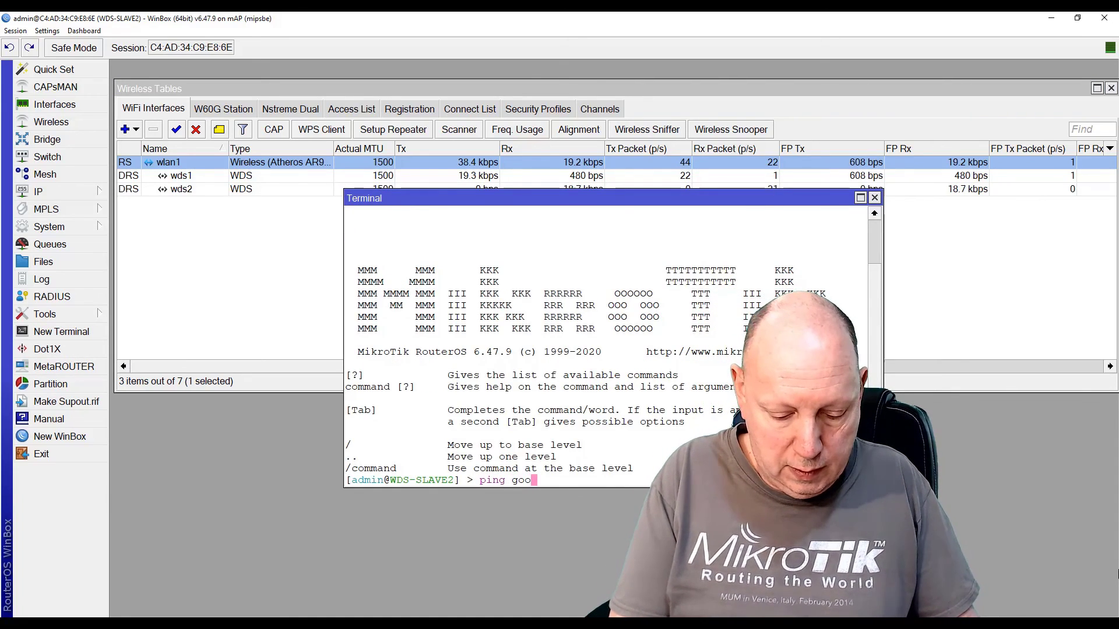
text(gle.com)
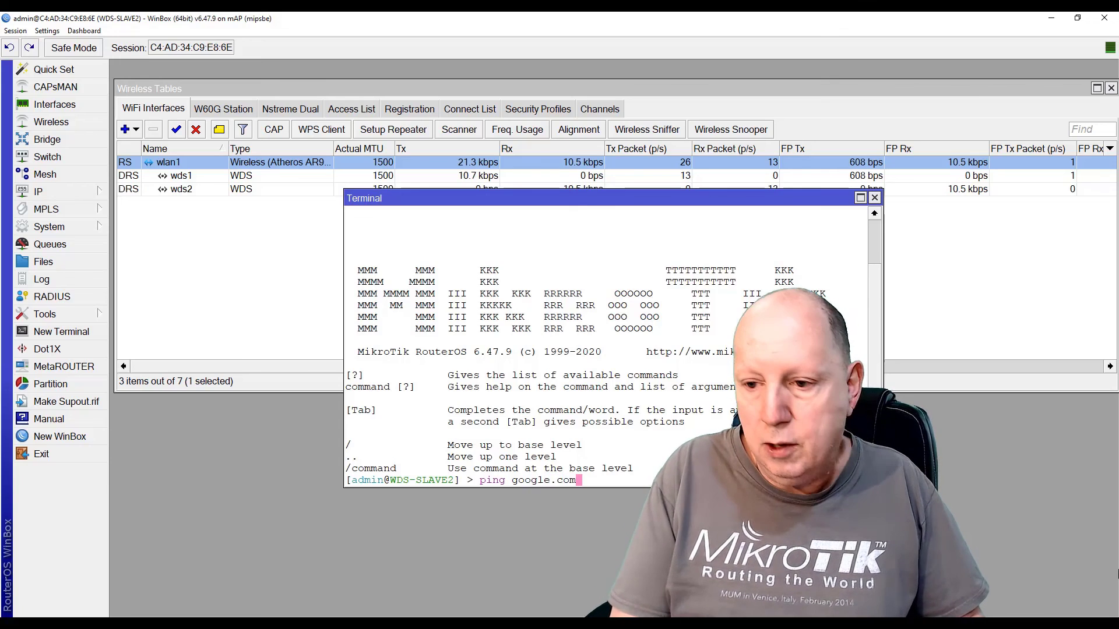
key(Return)
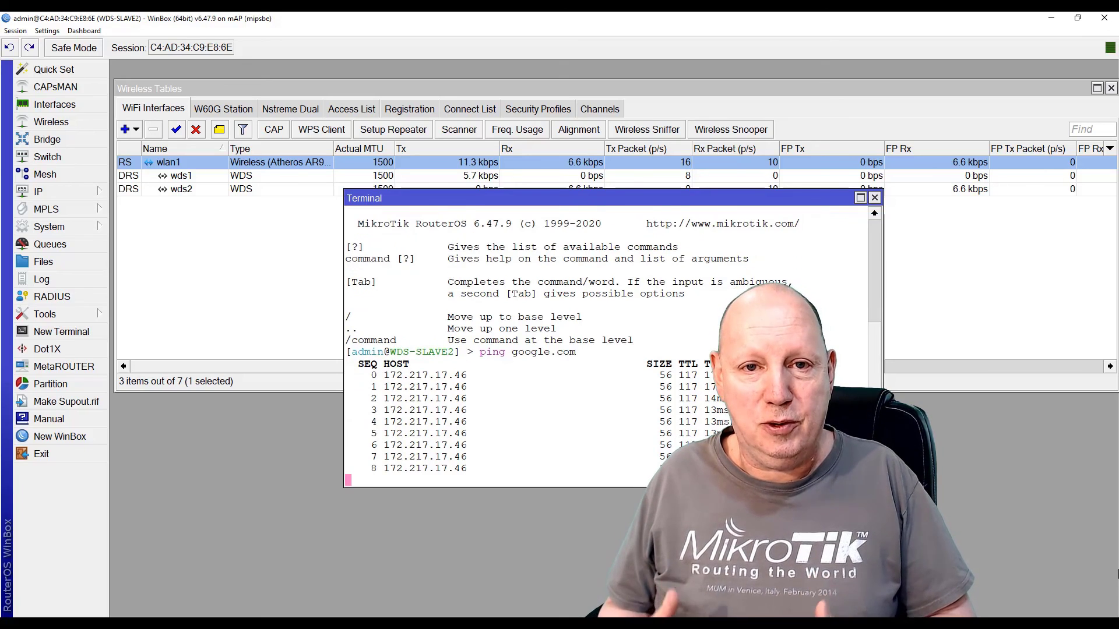
Close the terminal and show the bridge Ports list with wds1 and wds2
click(875, 198)
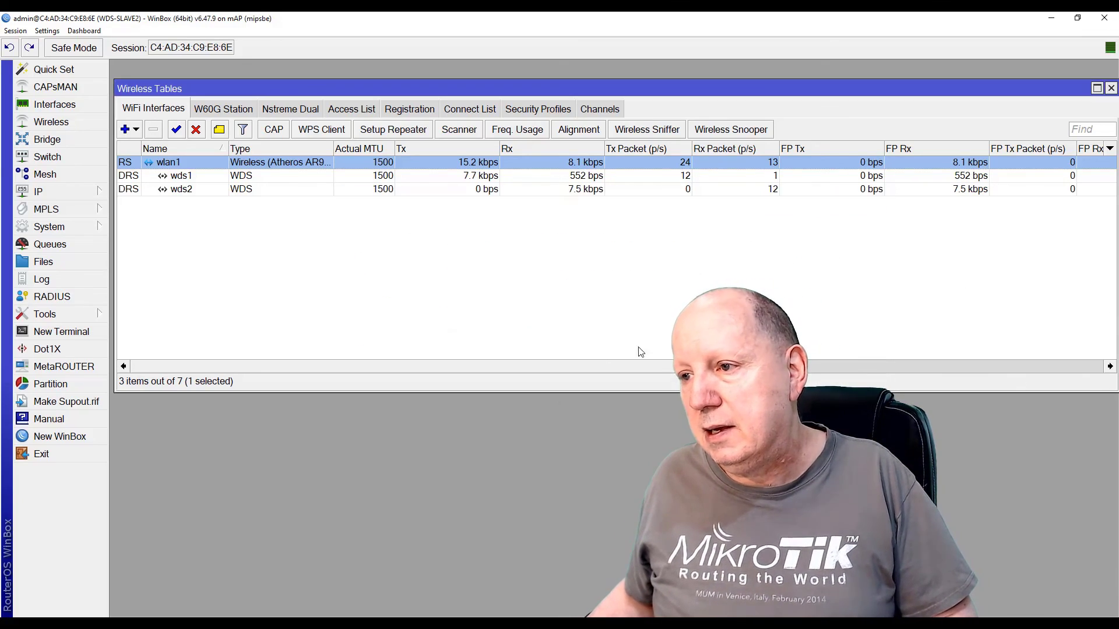
click(56, 141)
click(166, 267)
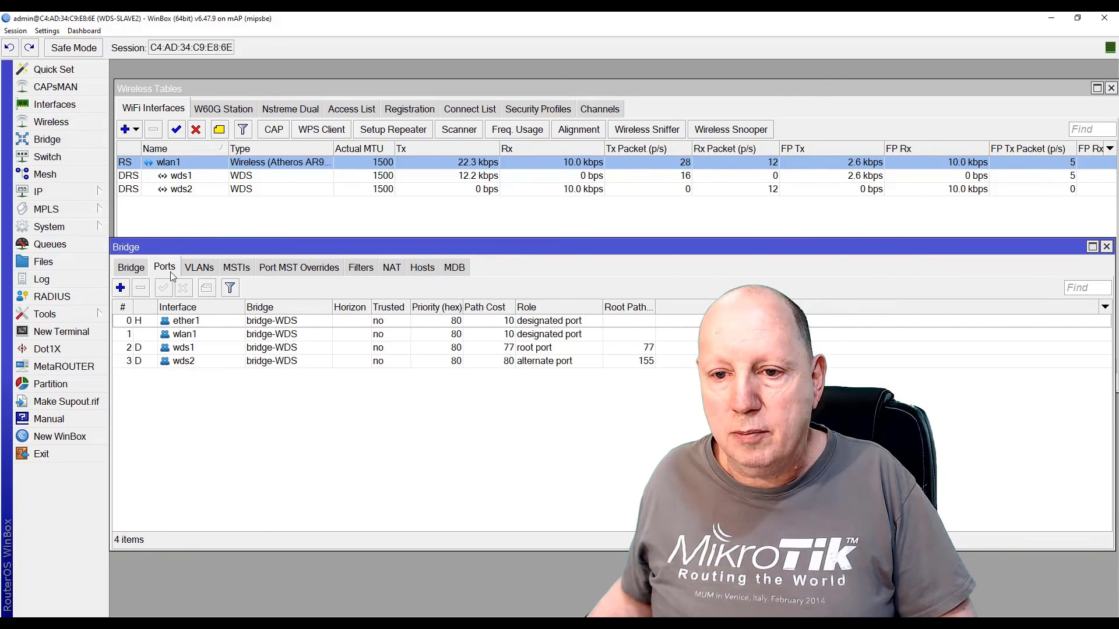